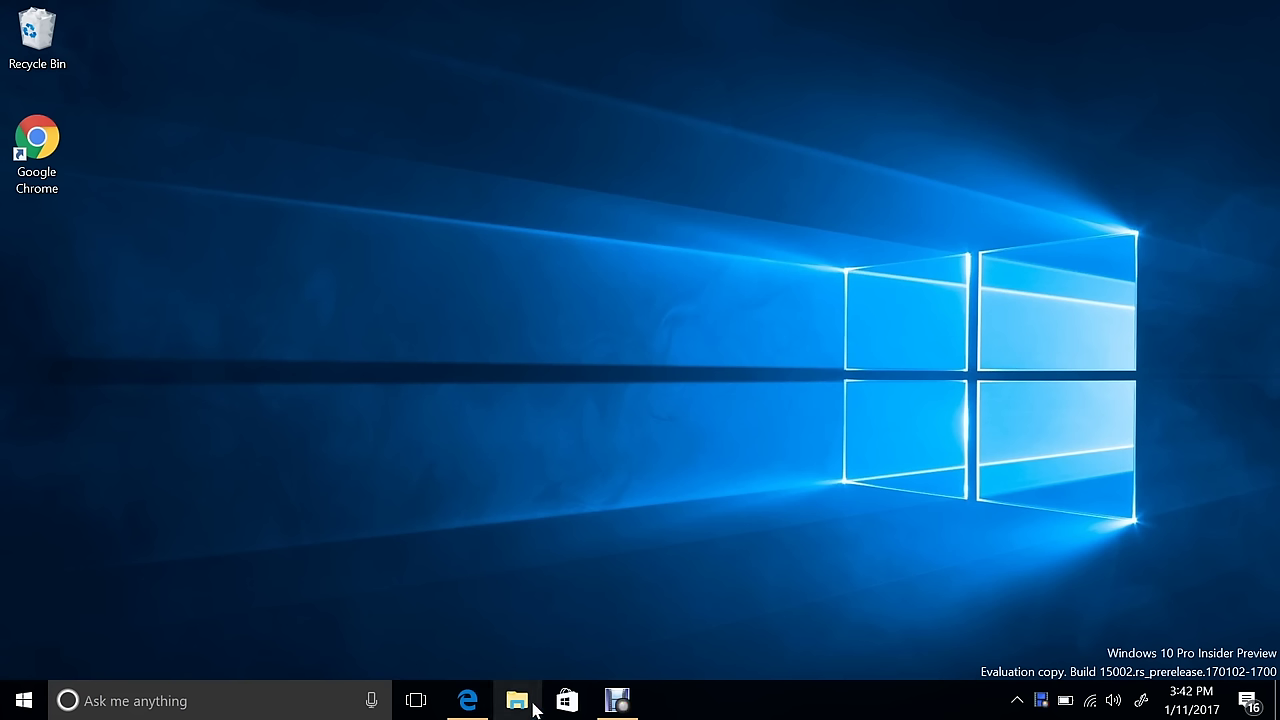
- Bring Edge back up on the Twitter tab and toggle the tab previews on and off
click(470, 705)
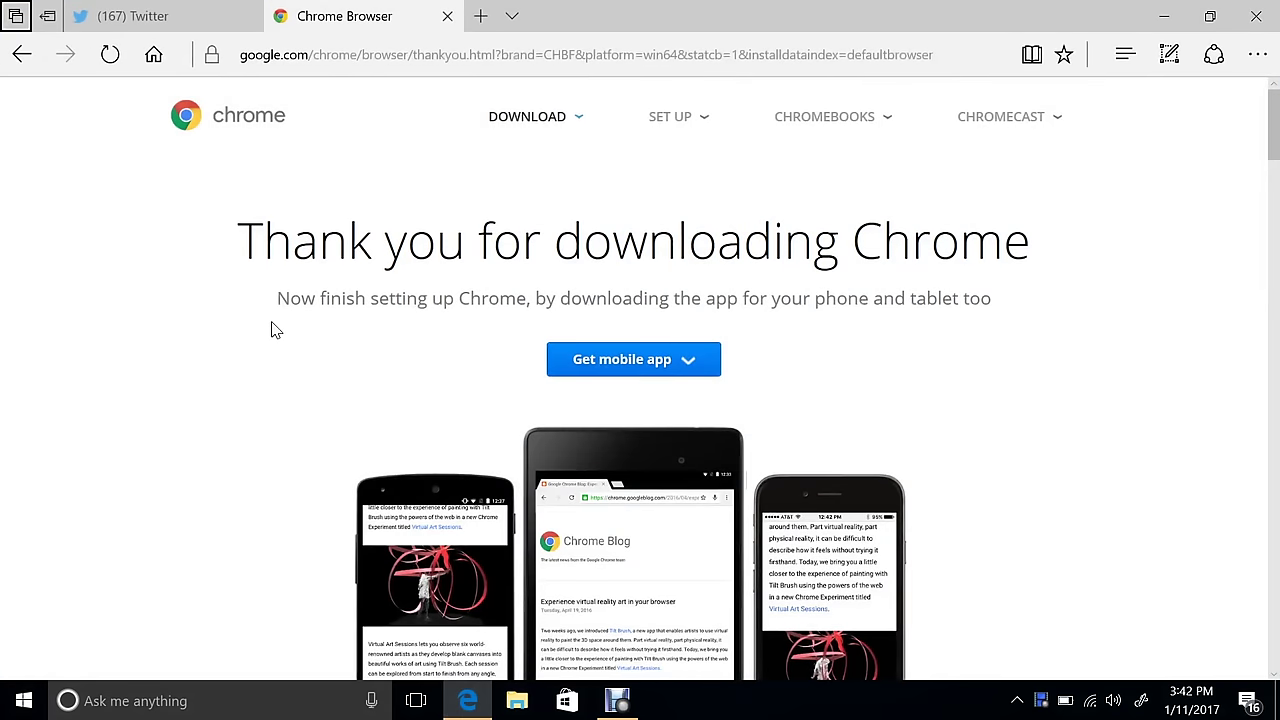
click(165, 22)
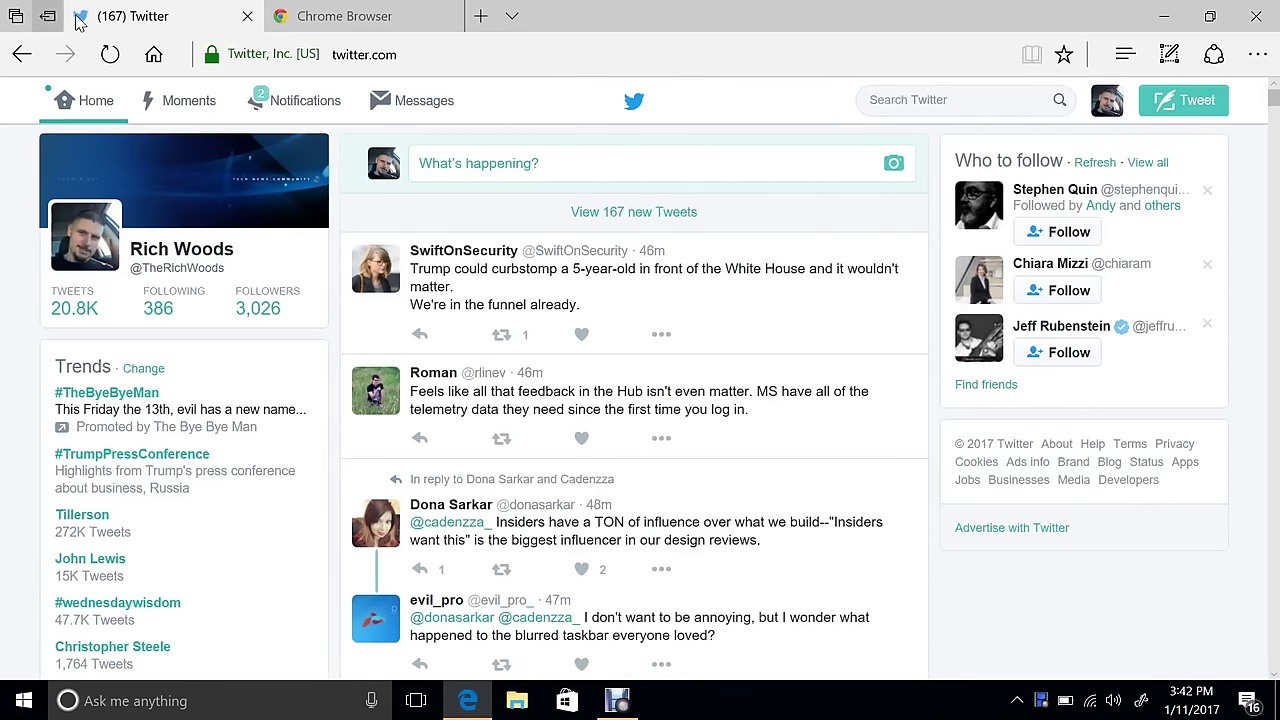
click(512, 17)
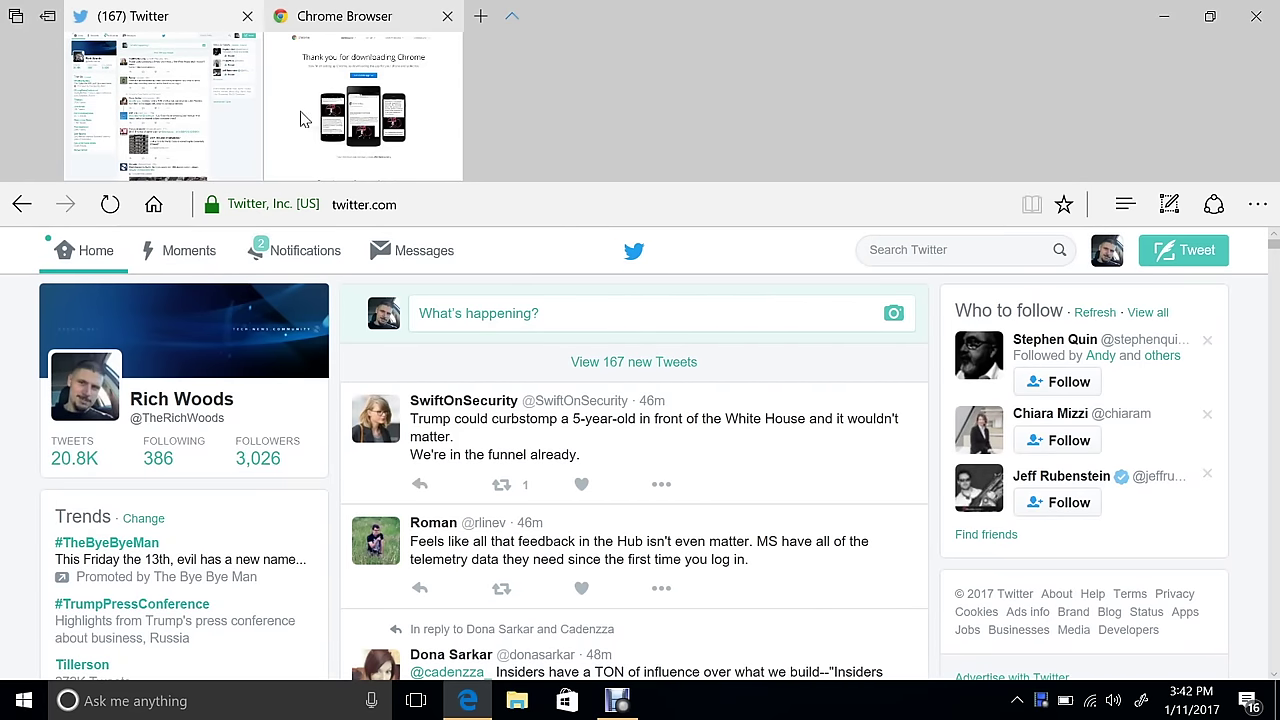
click(512, 17)
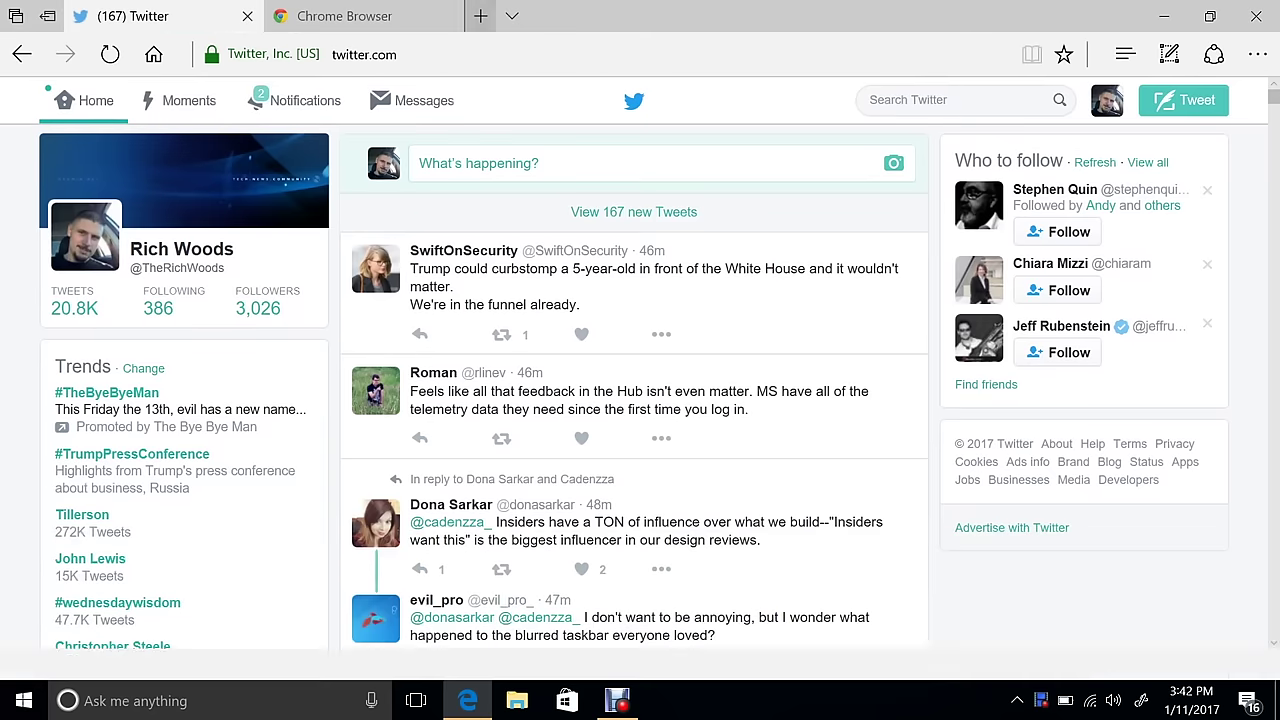
click(16, 16)
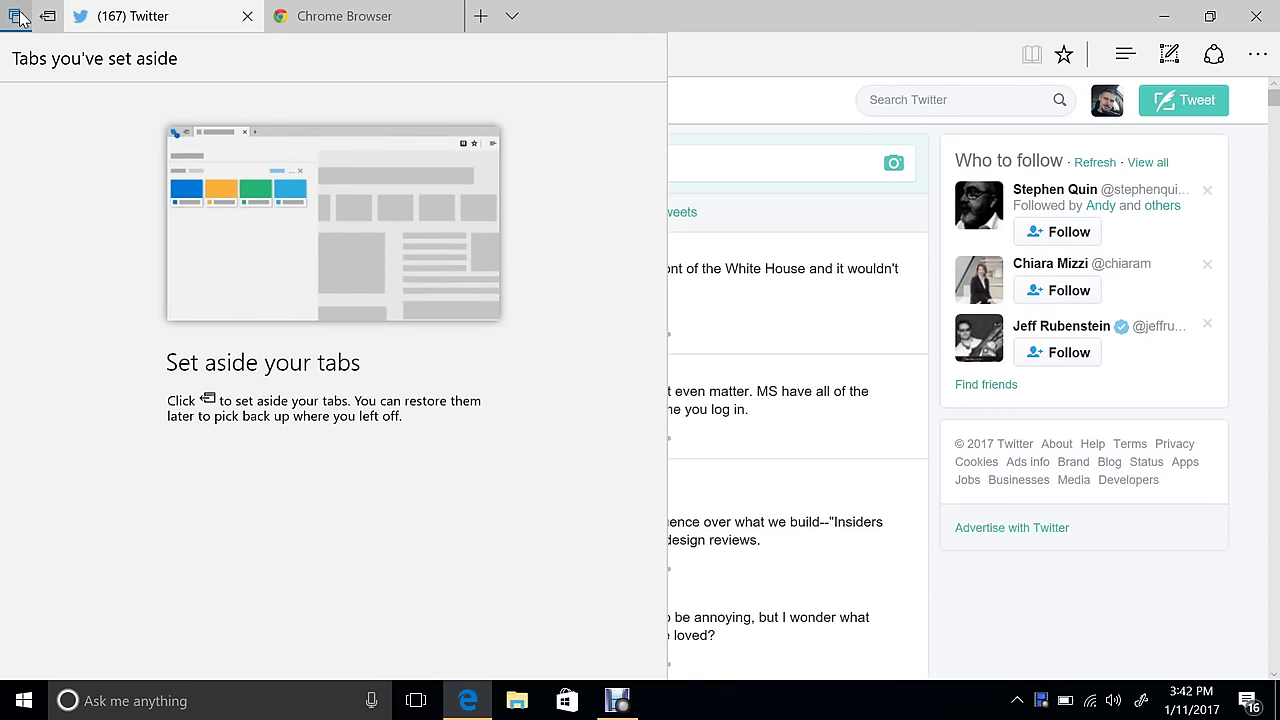
click(52, 18)
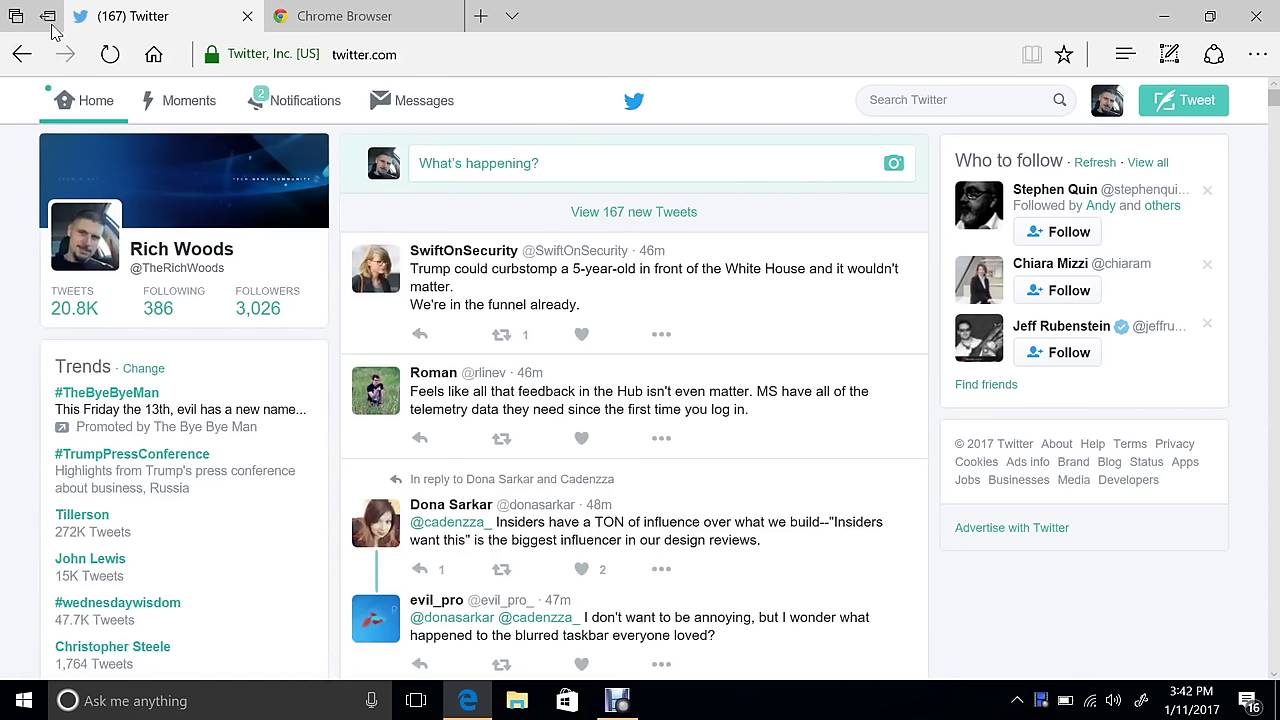
- Set the Twitter and Chrome tabs aside, then restore only the Twitter tab
click(52, 17)
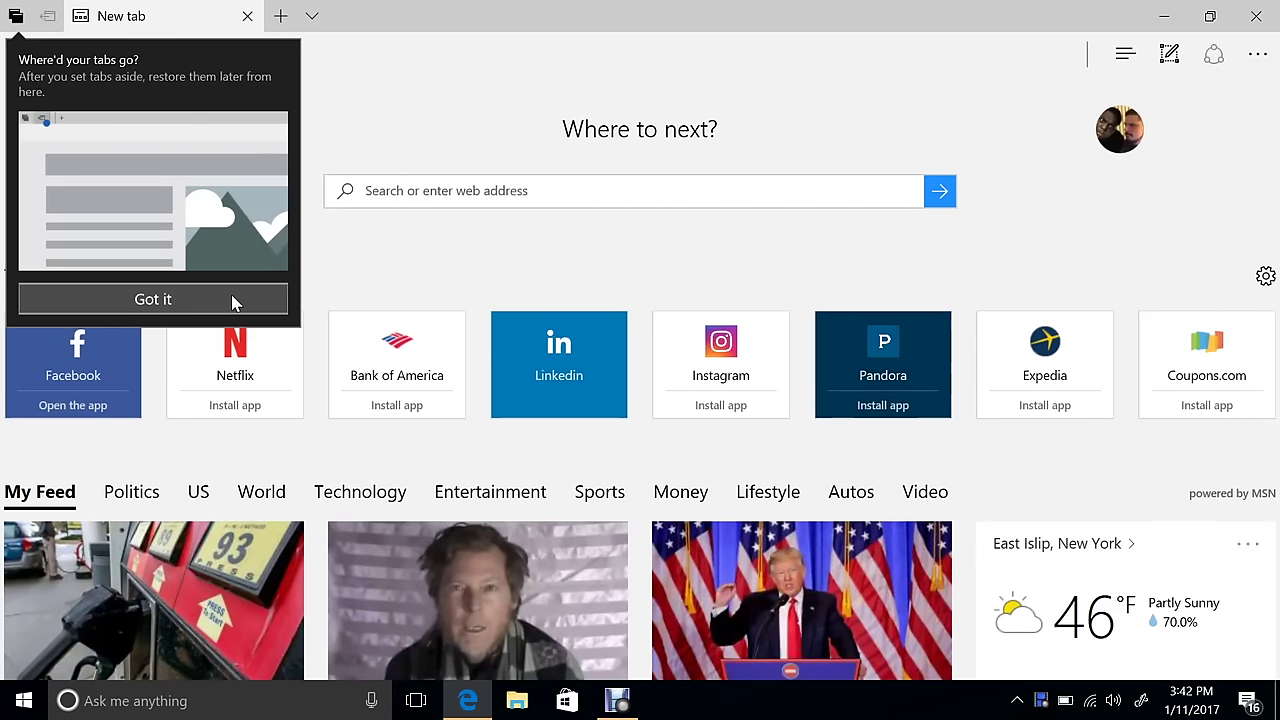
click(231, 299)
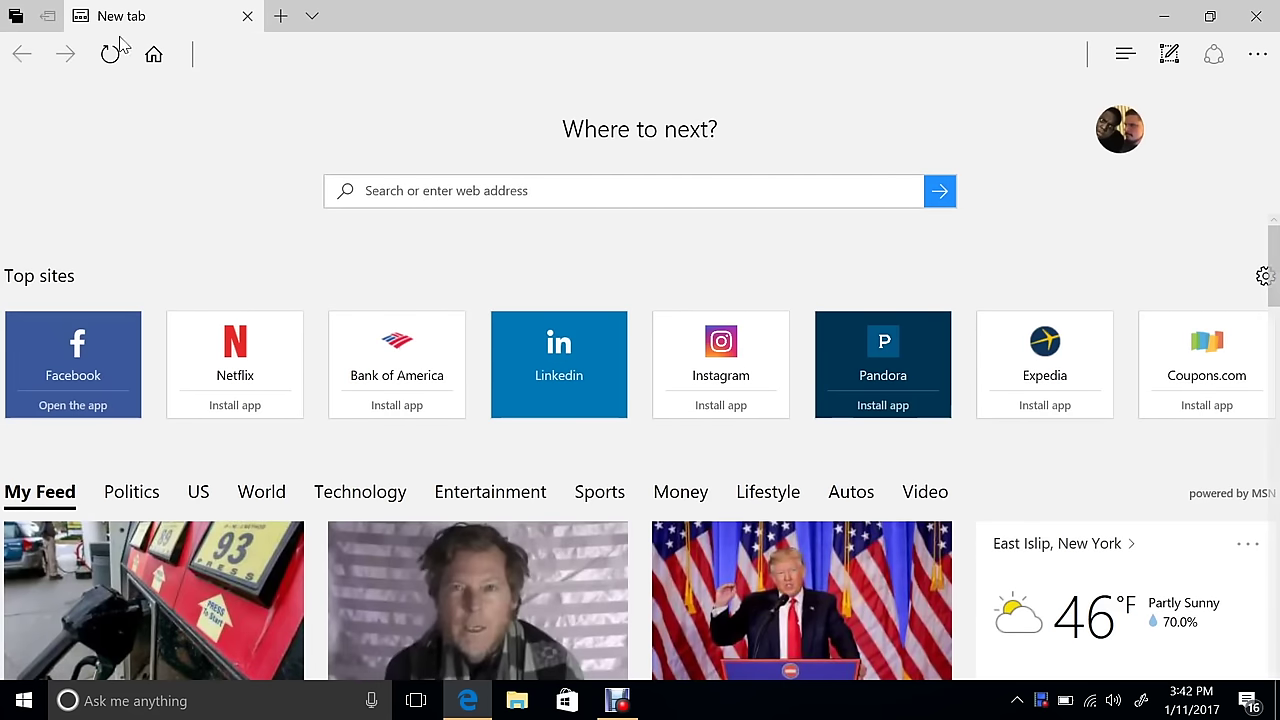
click(15, 16)
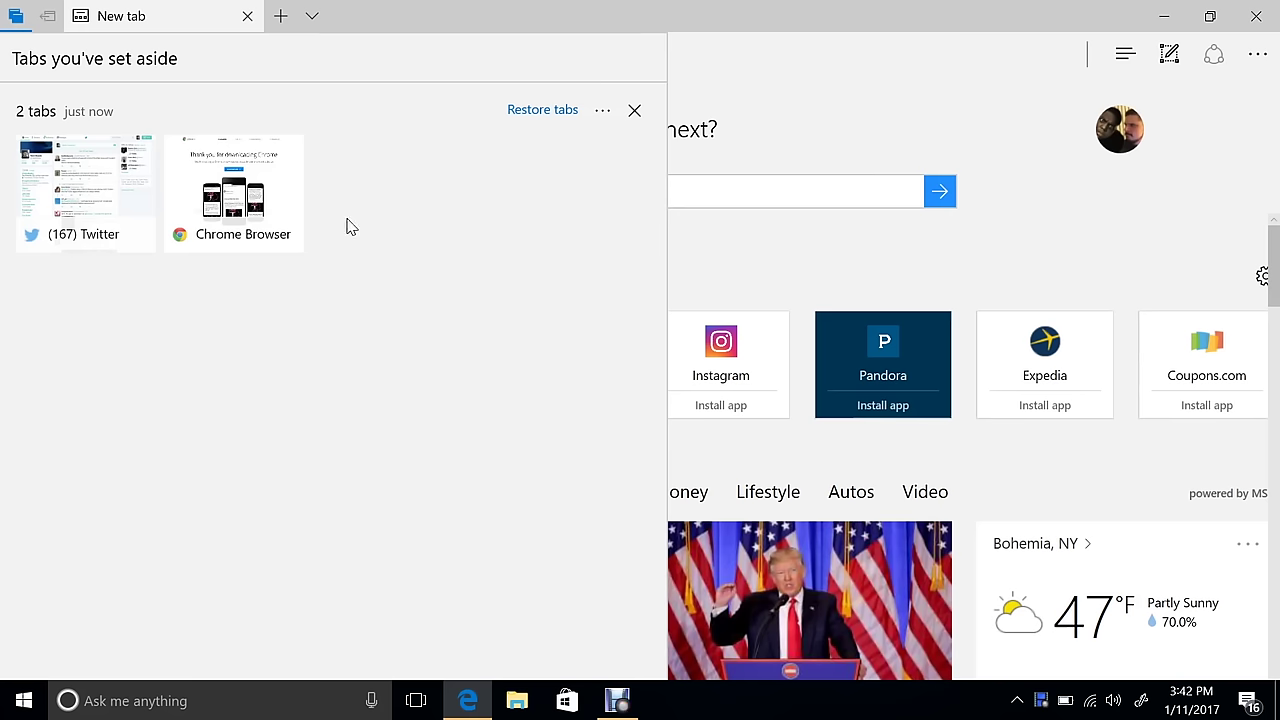
click(107, 194)
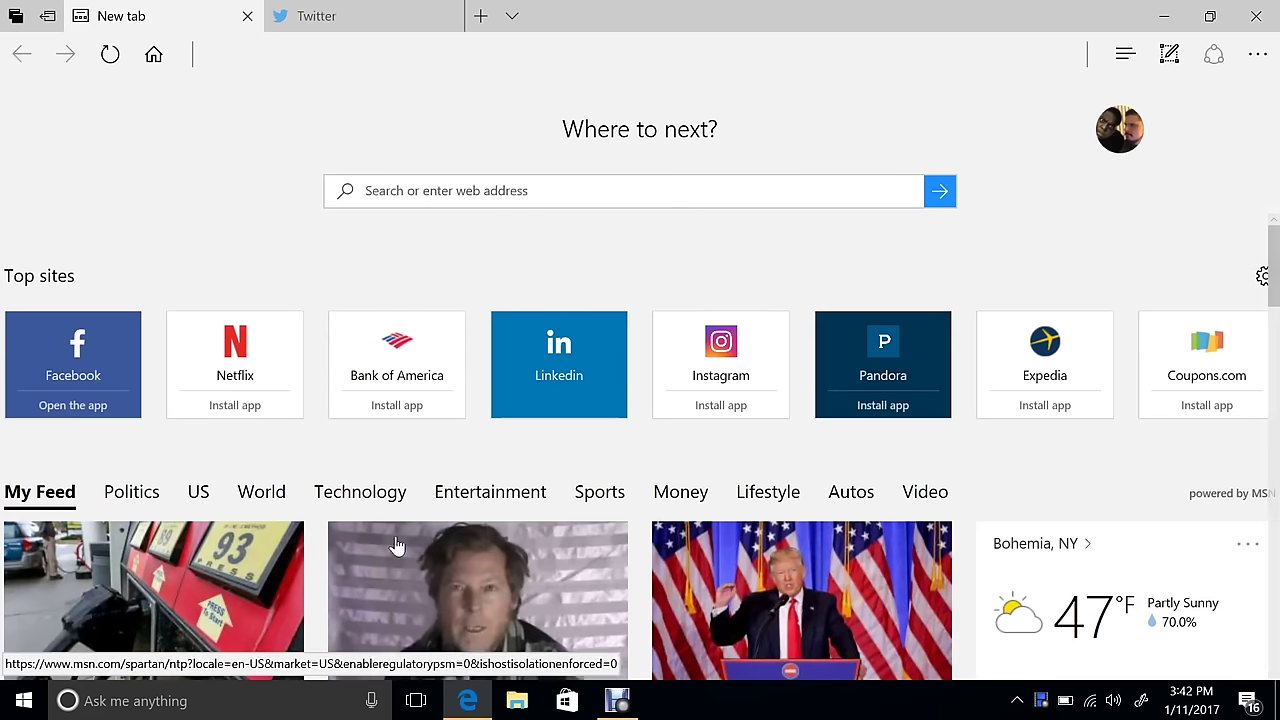
- Minimize Edge and glance at its taskbar jump list, ending on the empty desktop
click(1166, 15)
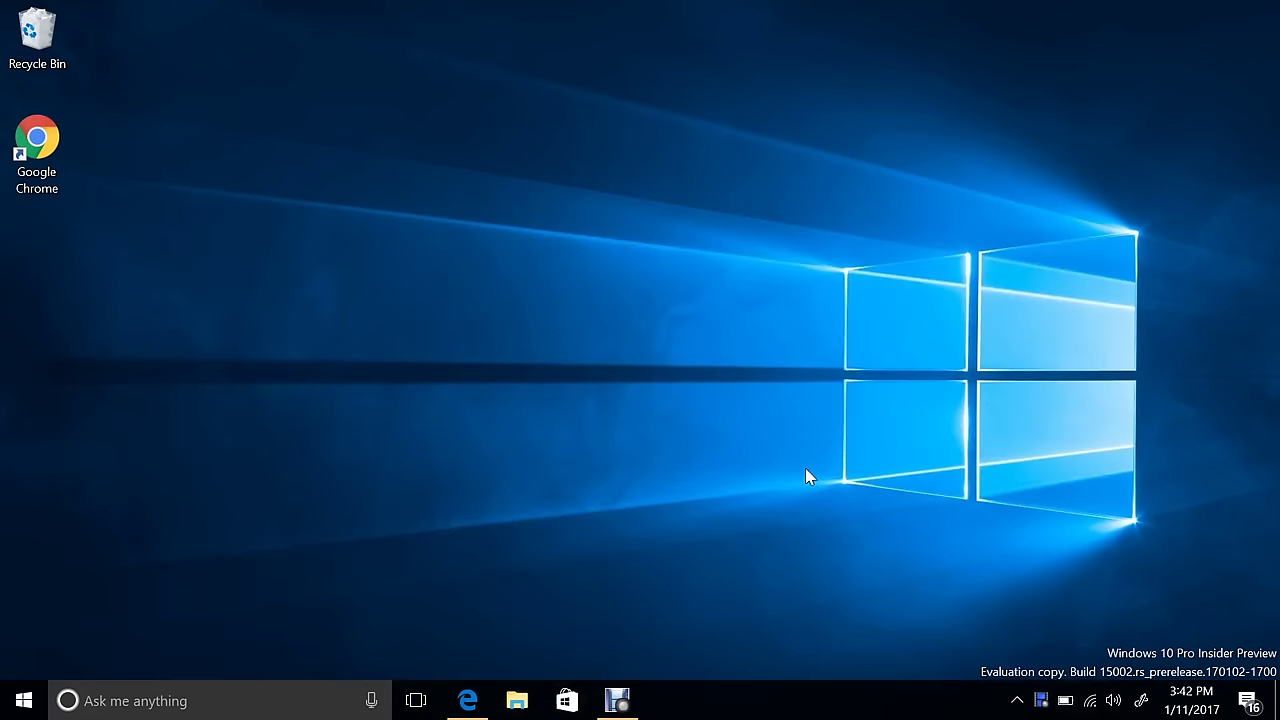
right_click(466, 698)
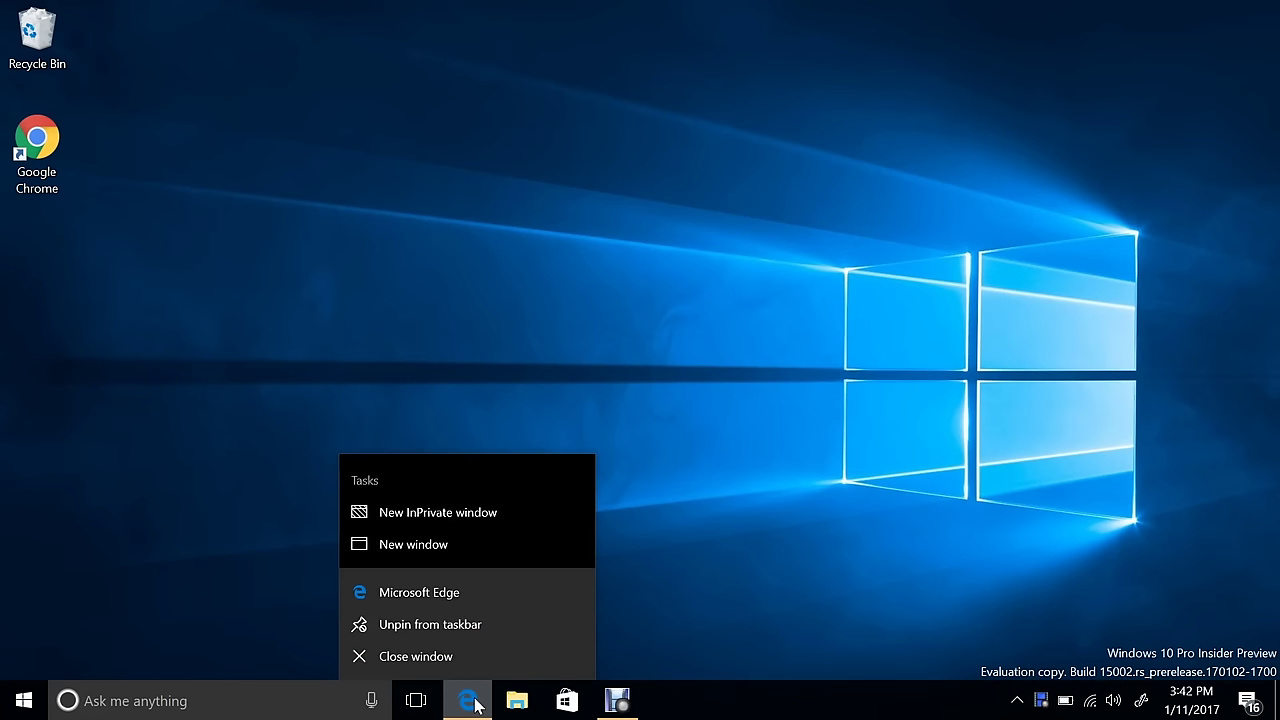
click(189, 432)
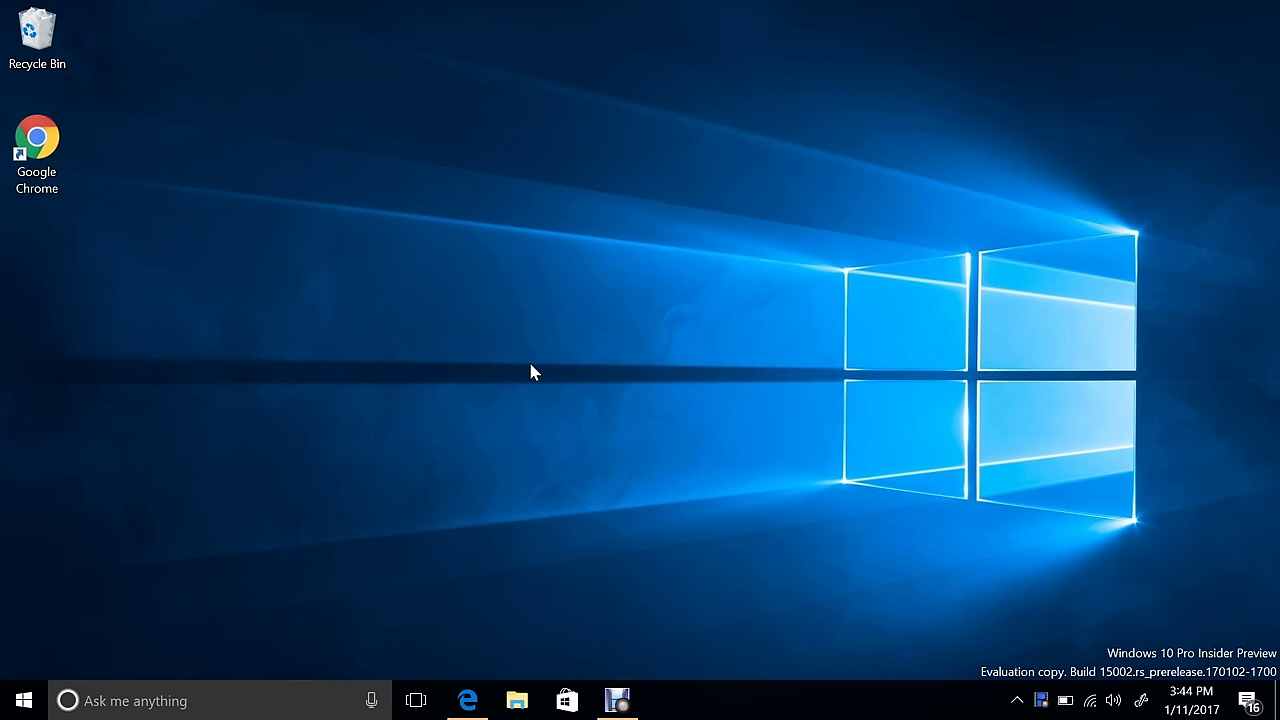
- In Start, drop the Minecraft and Royal Revolt tiles onto the Store tile to form a folder
click(24, 700)
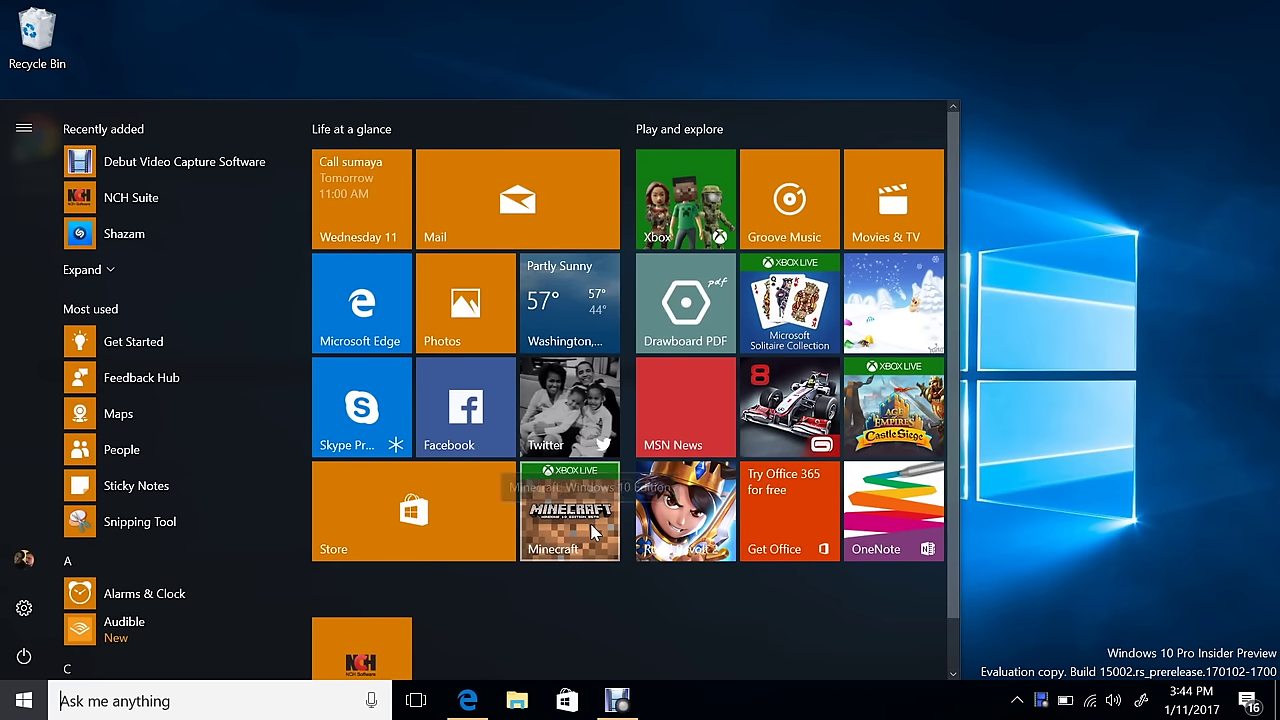
drag(594, 533, 397, 493)
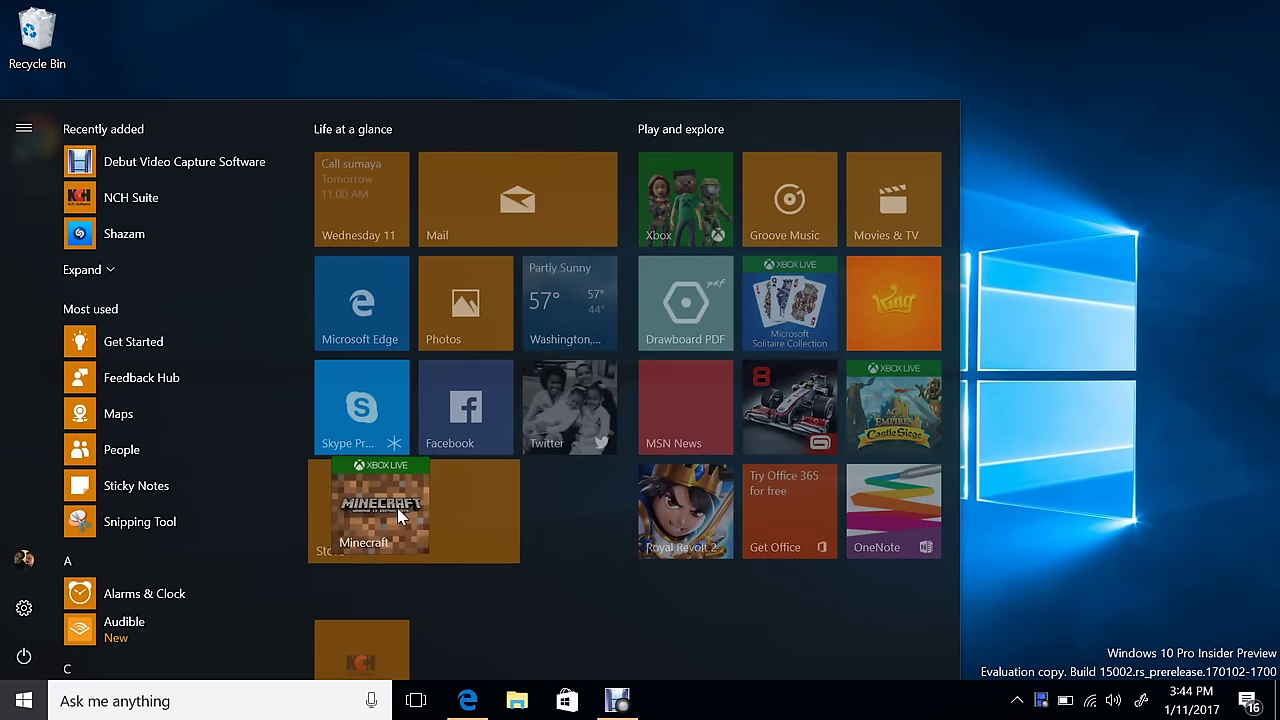
drag(398, 515, 400, 515)
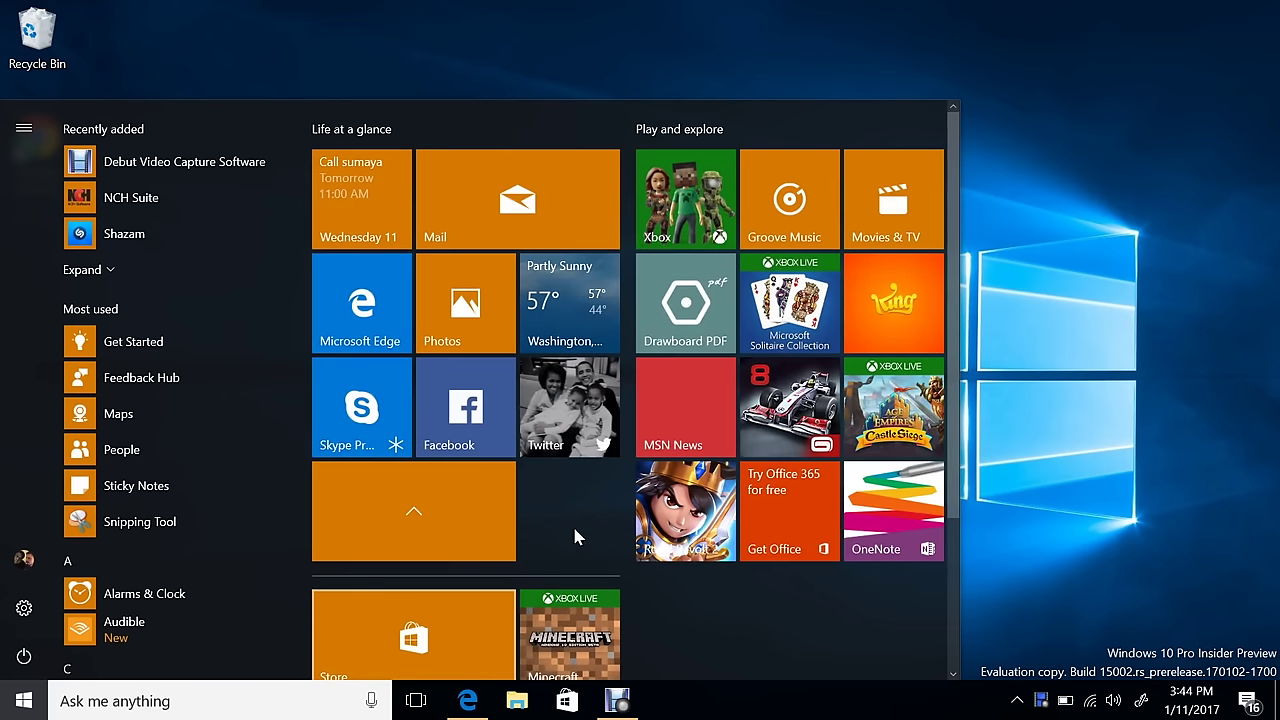
drag(700, 535, 406, 514)
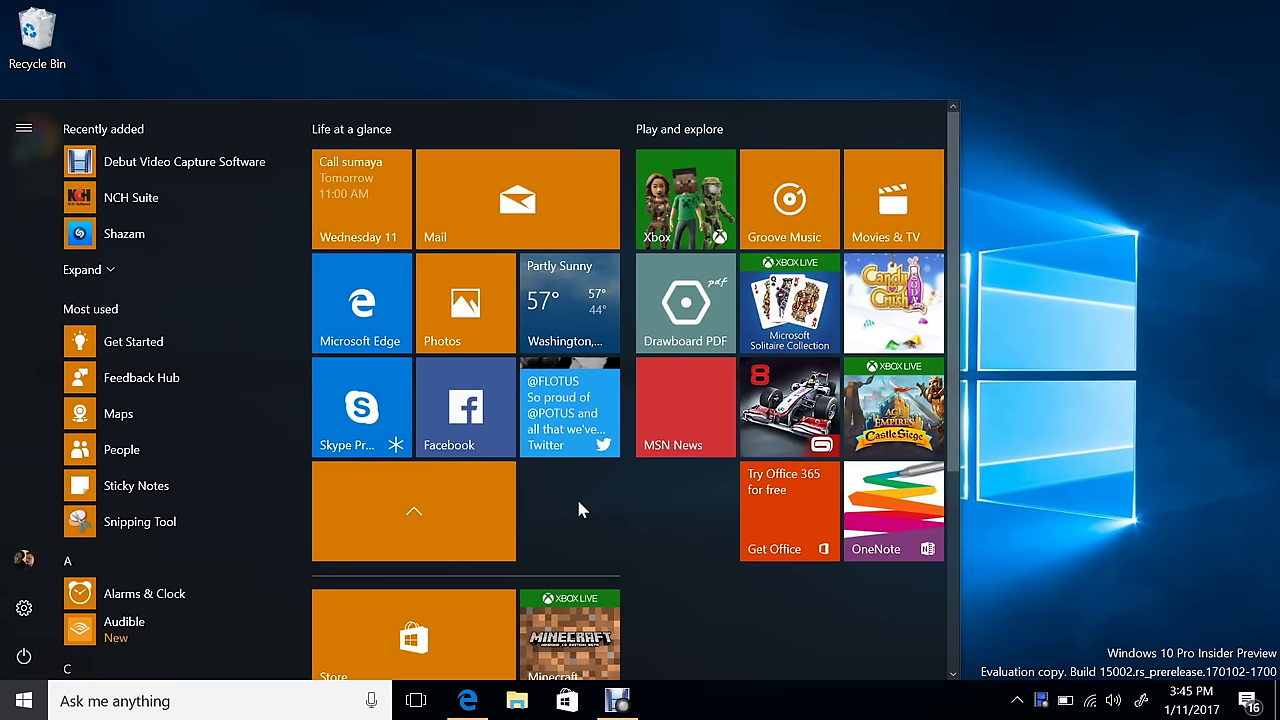
- Expand and collapse the new tile folder to check its three tiles
scroll(615, 522, down, 3)
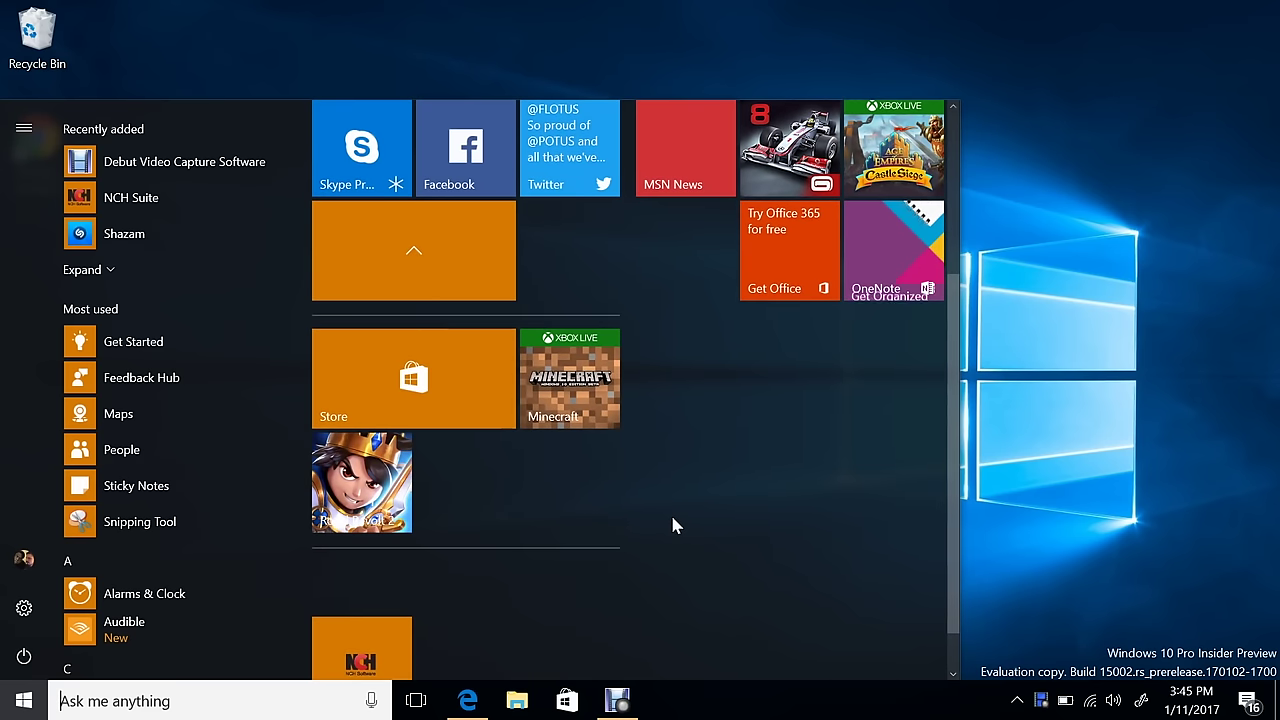
scroll(672, 515, up, 2)
scroll(676, 522, up, 1)
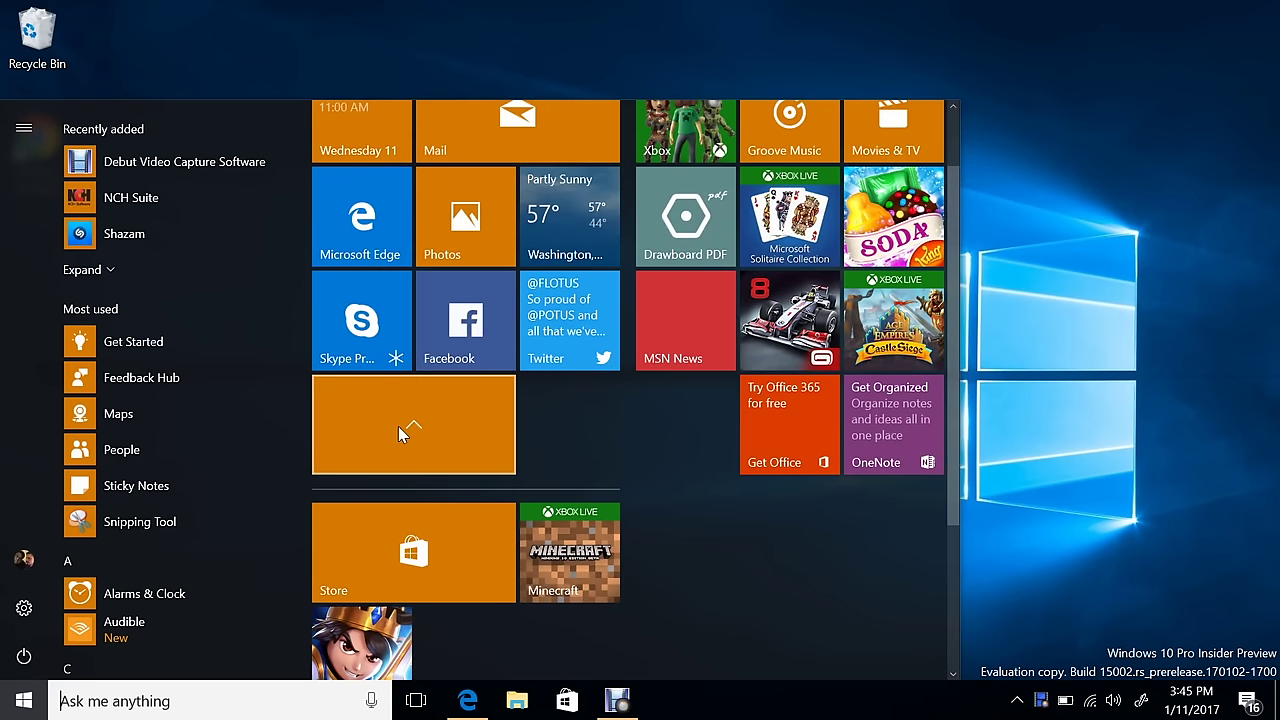
click(398, 430)
click(432, 431)
click(435, 440)
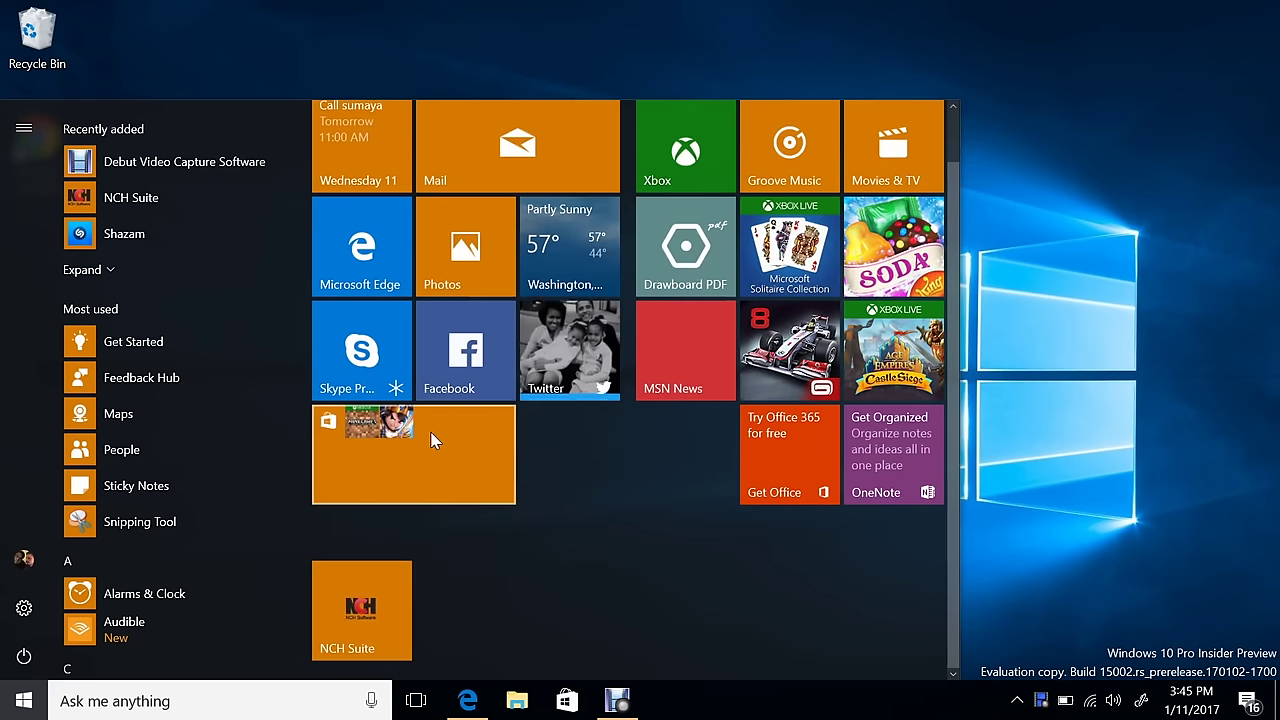
click(432, 441)
scroll(543, 467, down, 1)
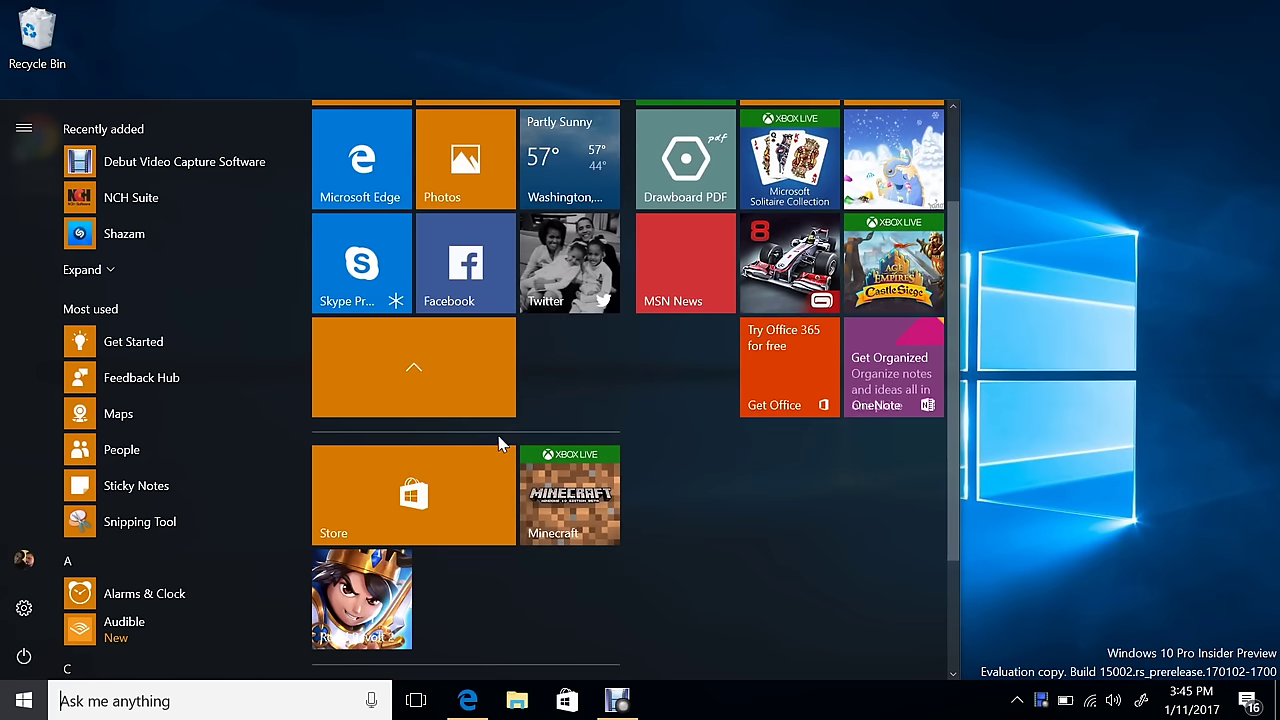
scroll(500, 444, down, 2)
scroll(528, 445, up, 4)
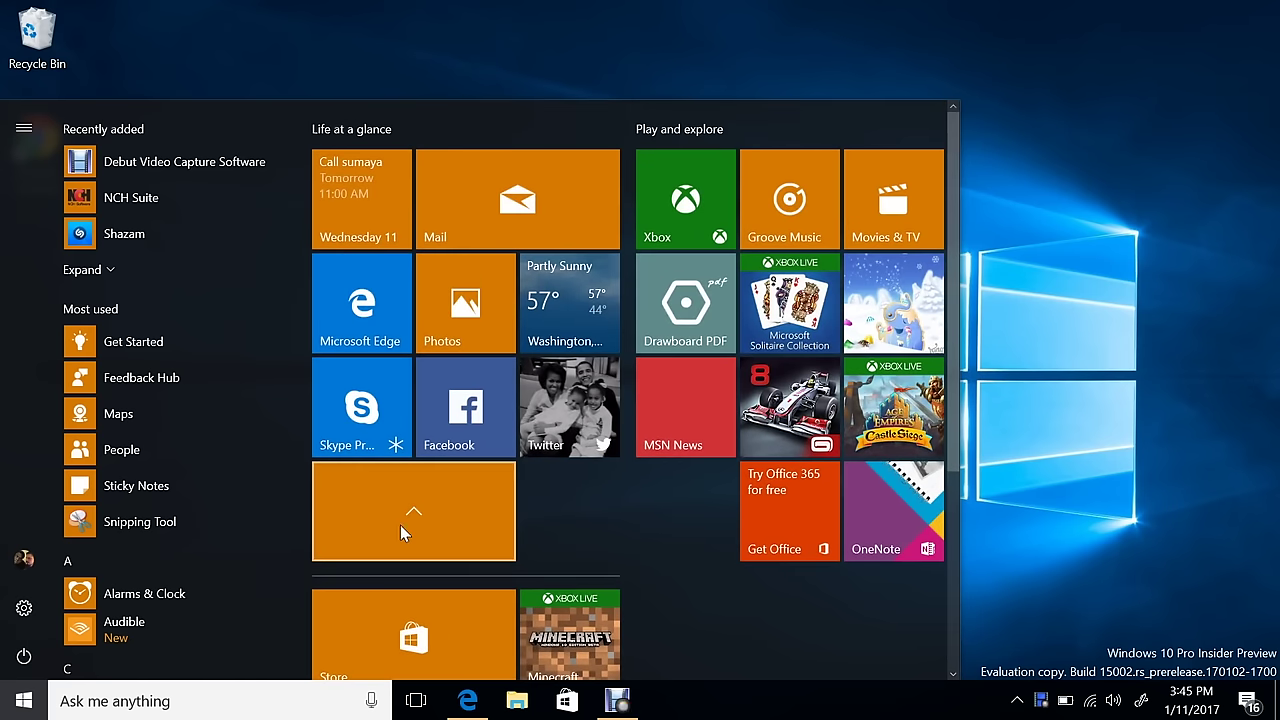
scroll(490, 510, down, 3)
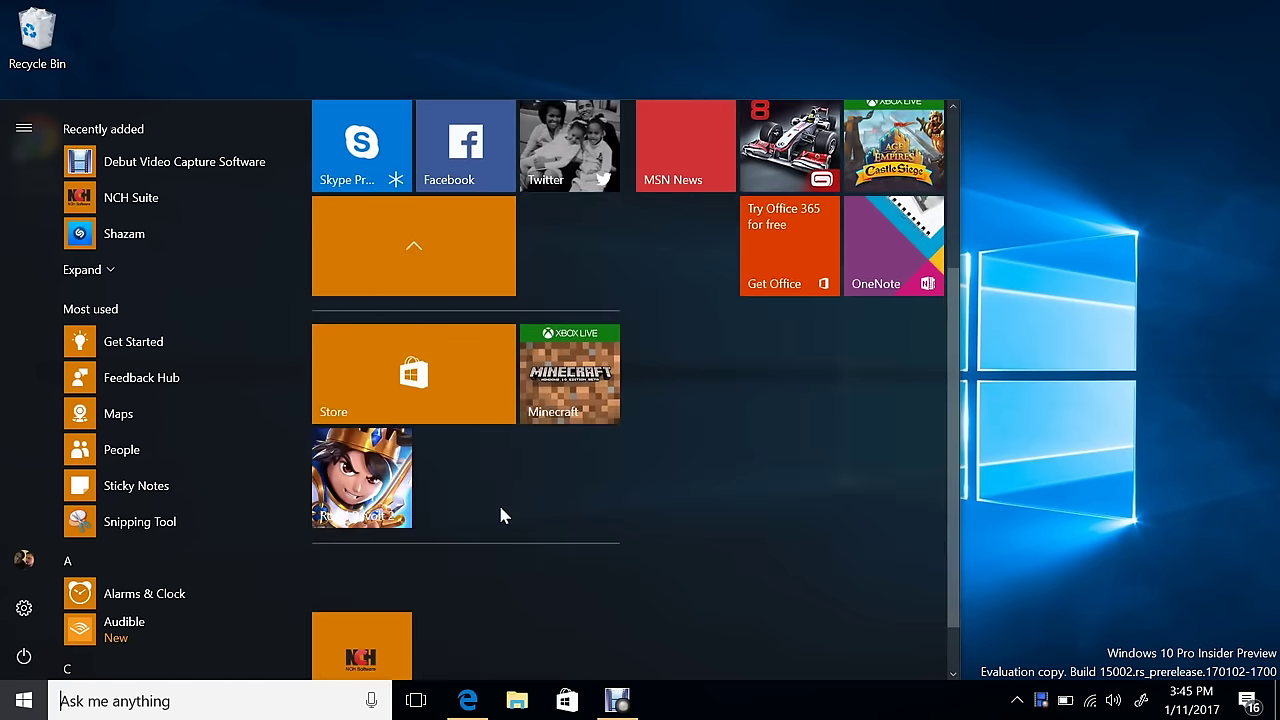
scroll(502, 515, down, 1)
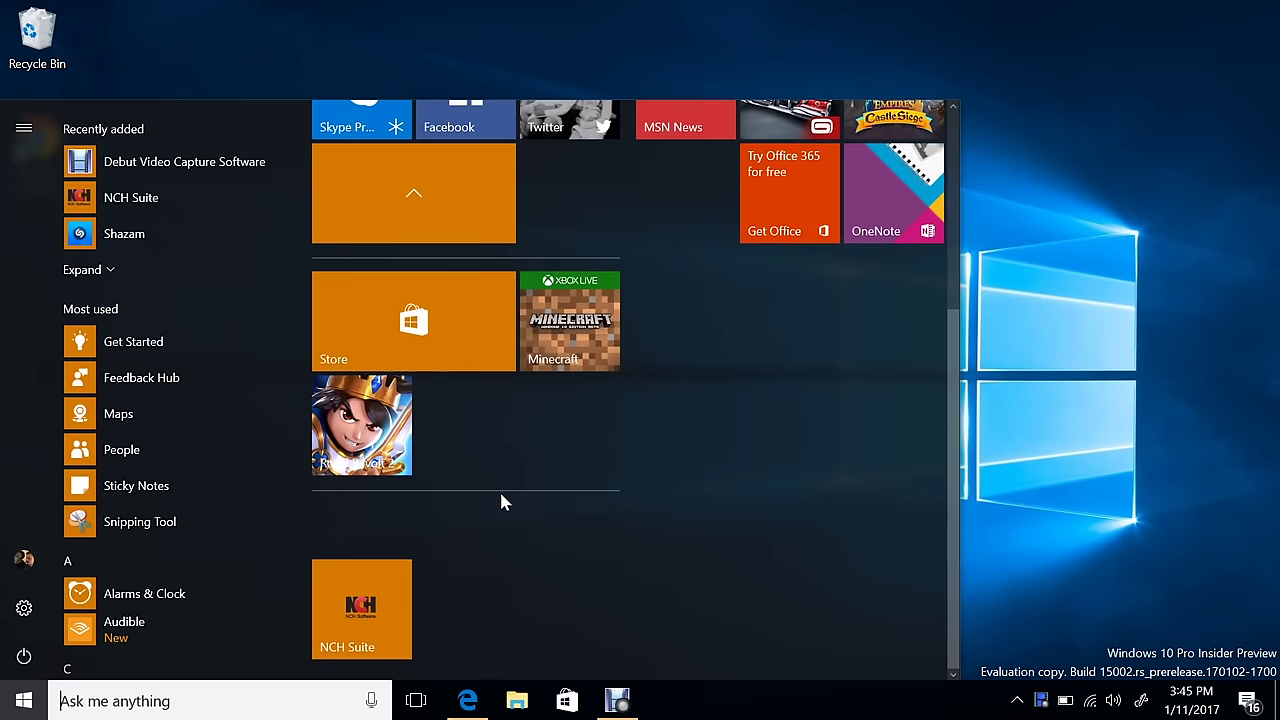
click(628, 384)
- Move the tile folder down into its own new, unnamed group
scroll(631, 456, up, 1)
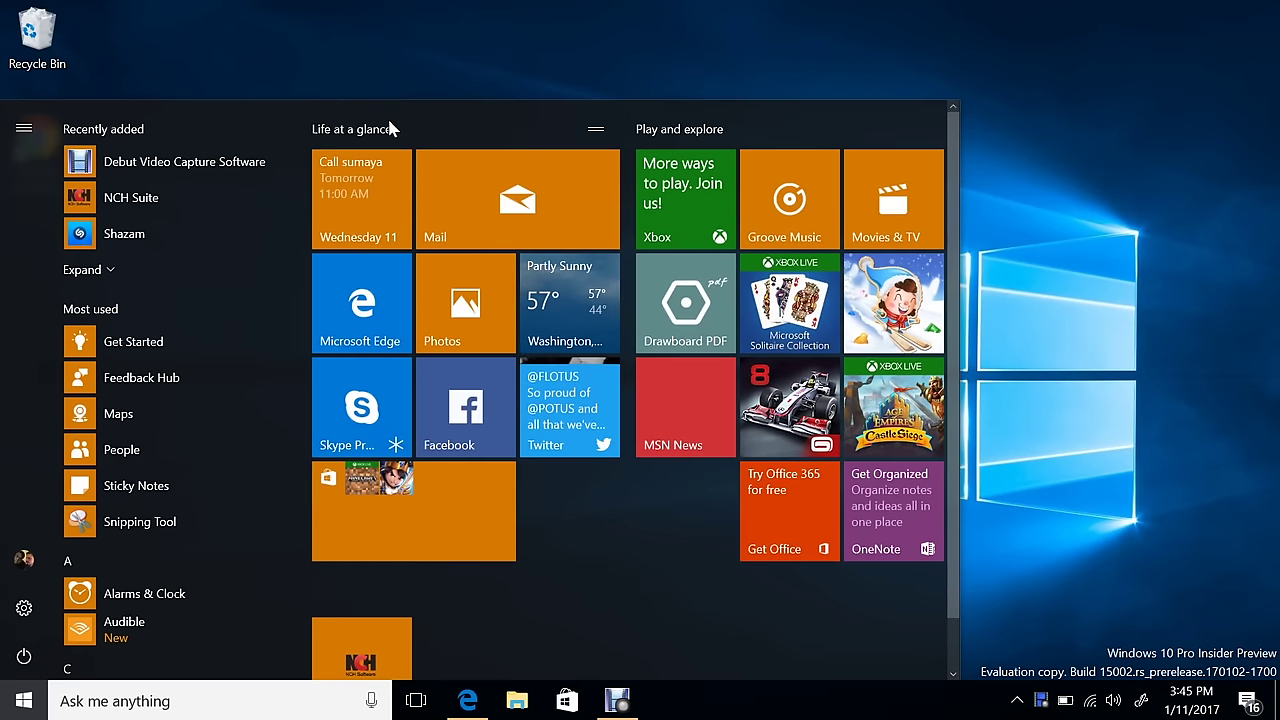
drag(420, 515, 758, 598)
click(790, 537)
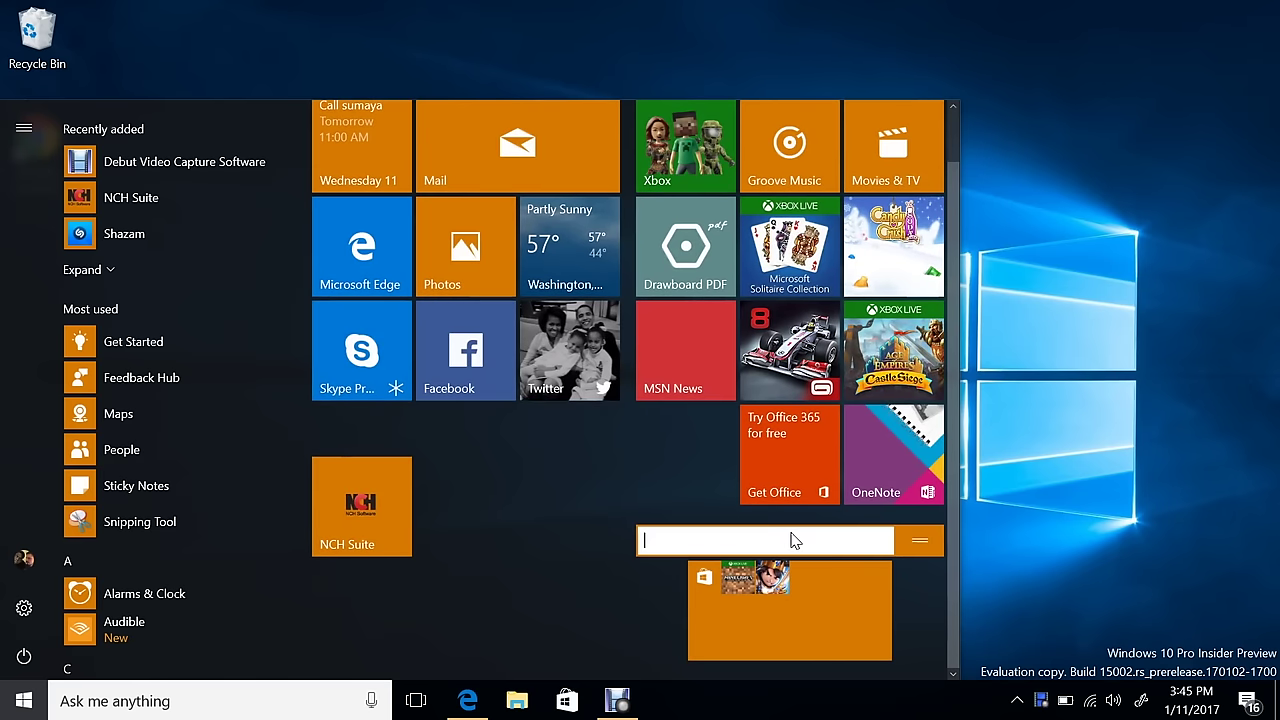
key(Escape)
- Open the Store maximized and go to the Nebo deal in Today's deals
click(1190, 470)
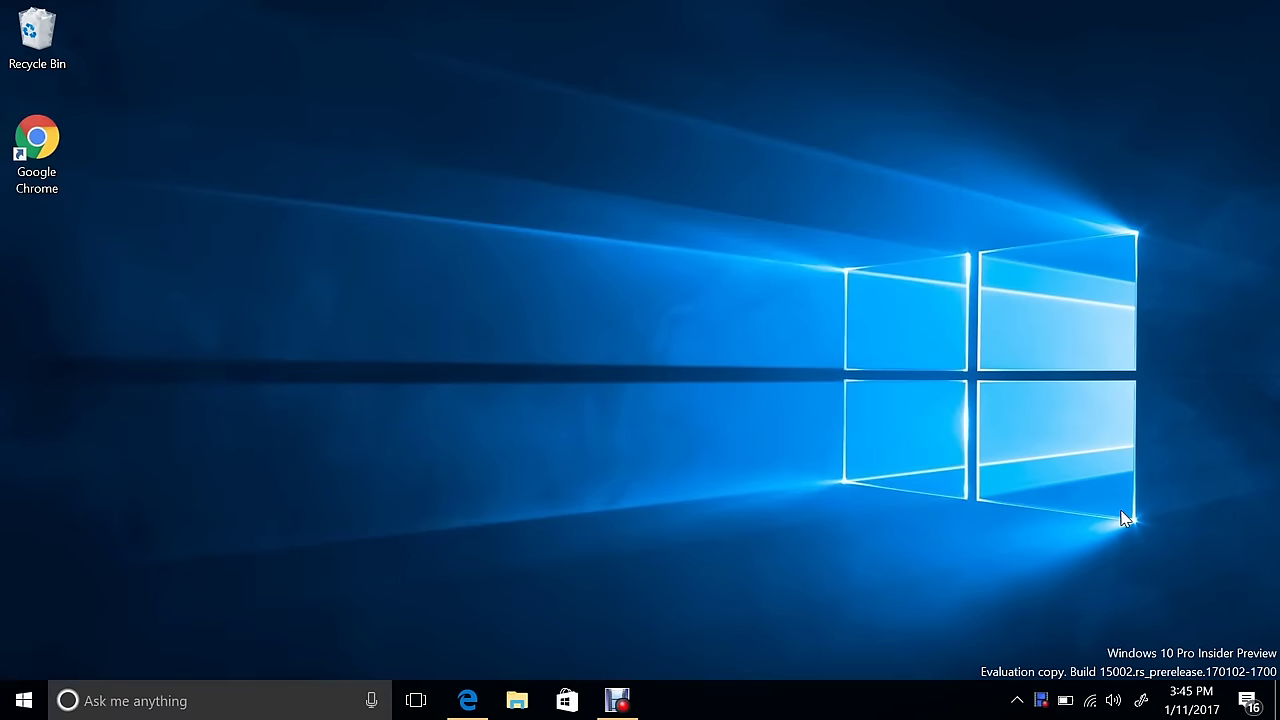
click(552, 698)
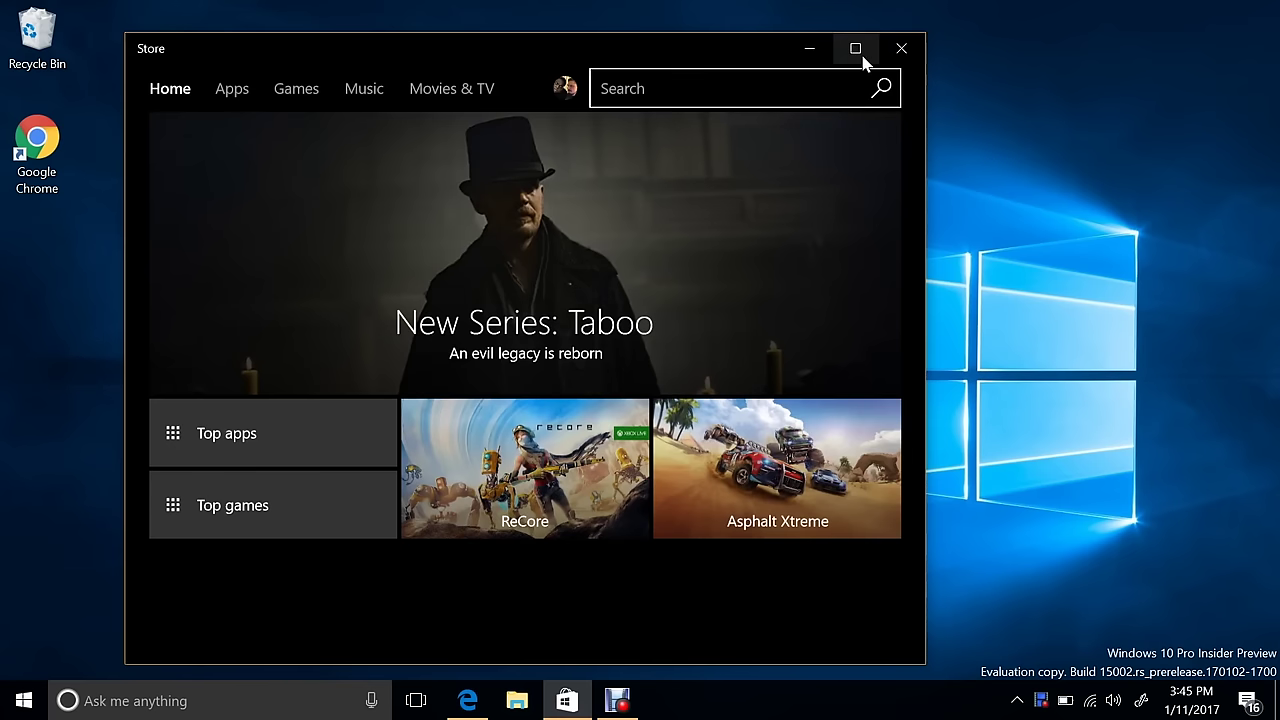
click(856, 50)
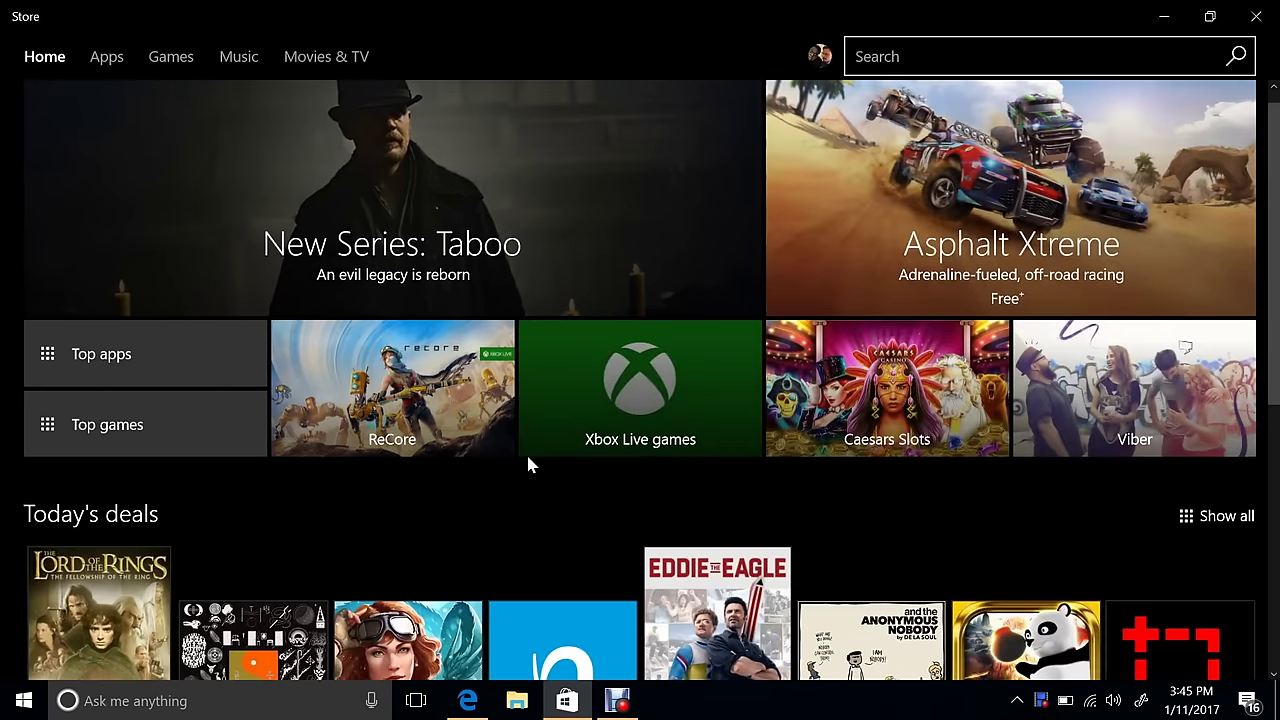
scroll(526, 455, down, 3)
click(560, 445)
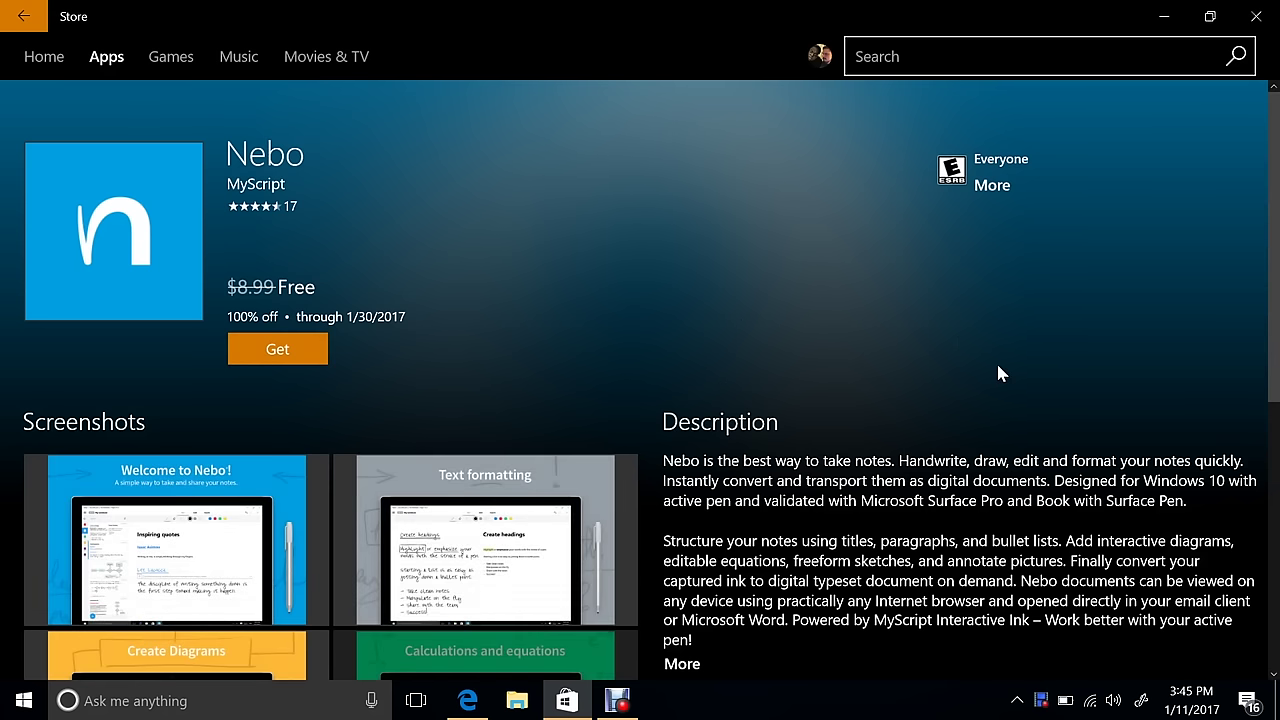
- View Nebo's Share options, then dismiss them and close the Store
scroll(996, 361, down, 3)
click(706, 473)
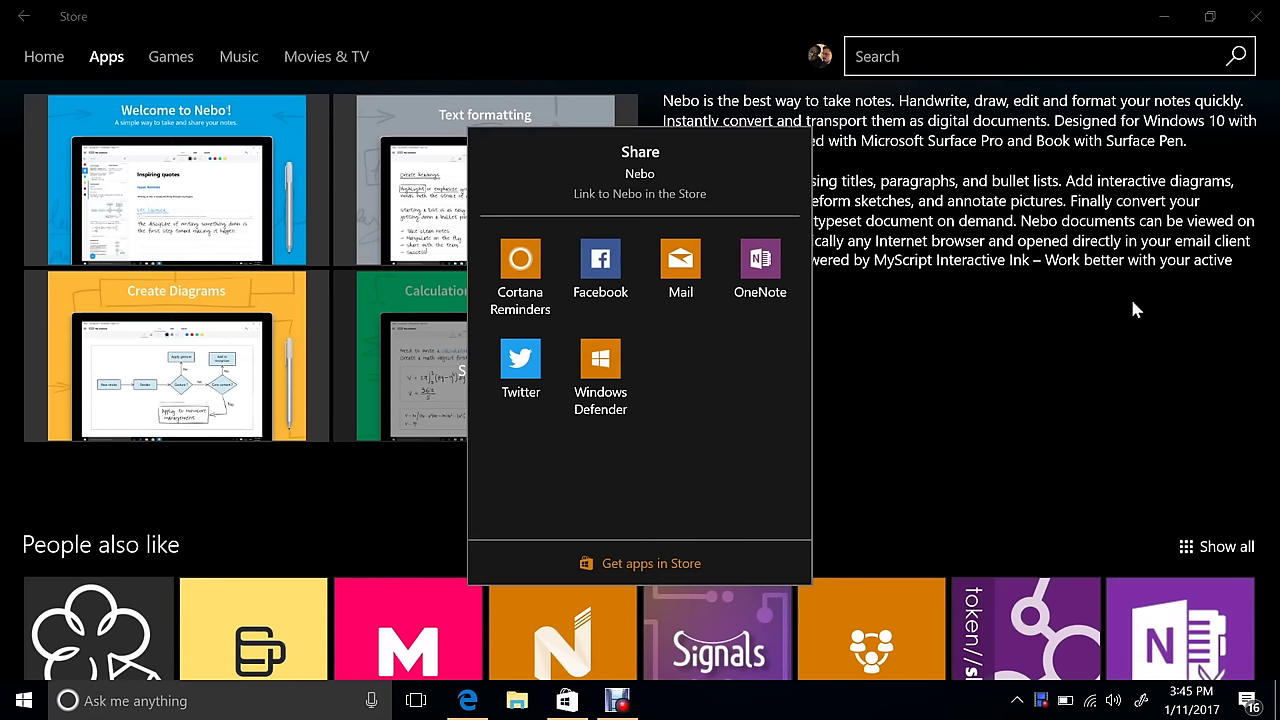
click(1082, 387)
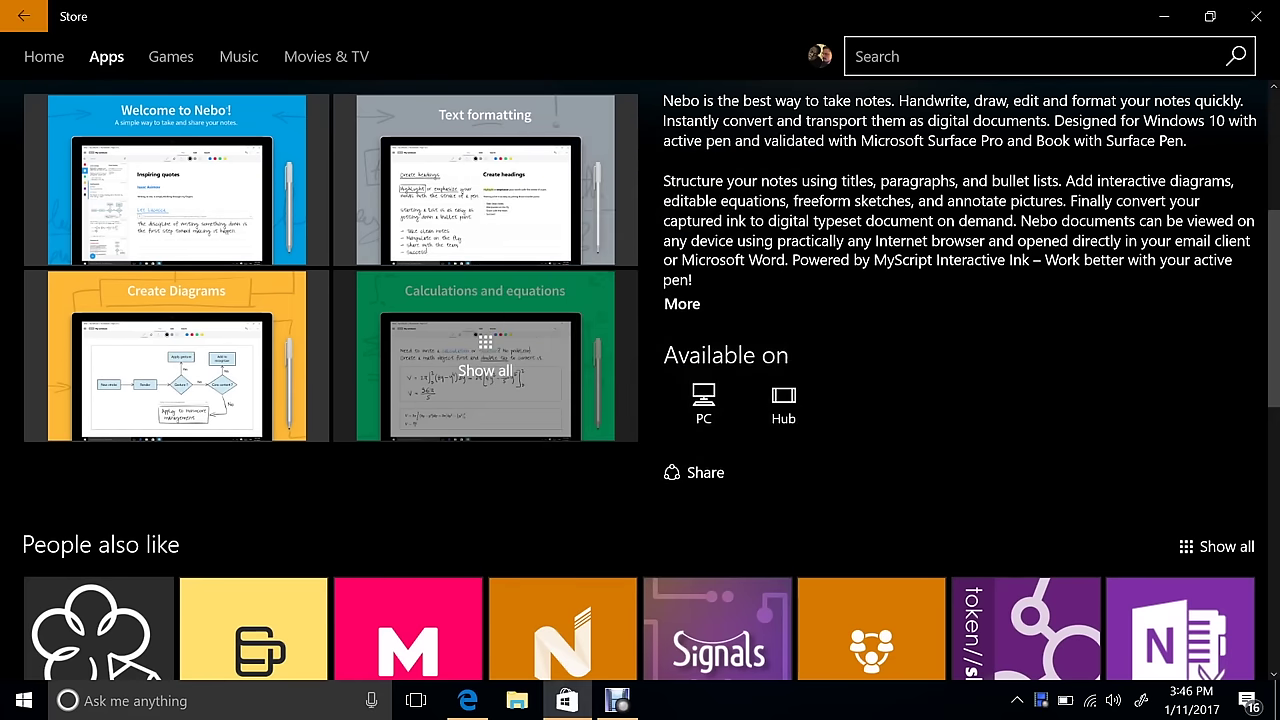
click(1257, 24)
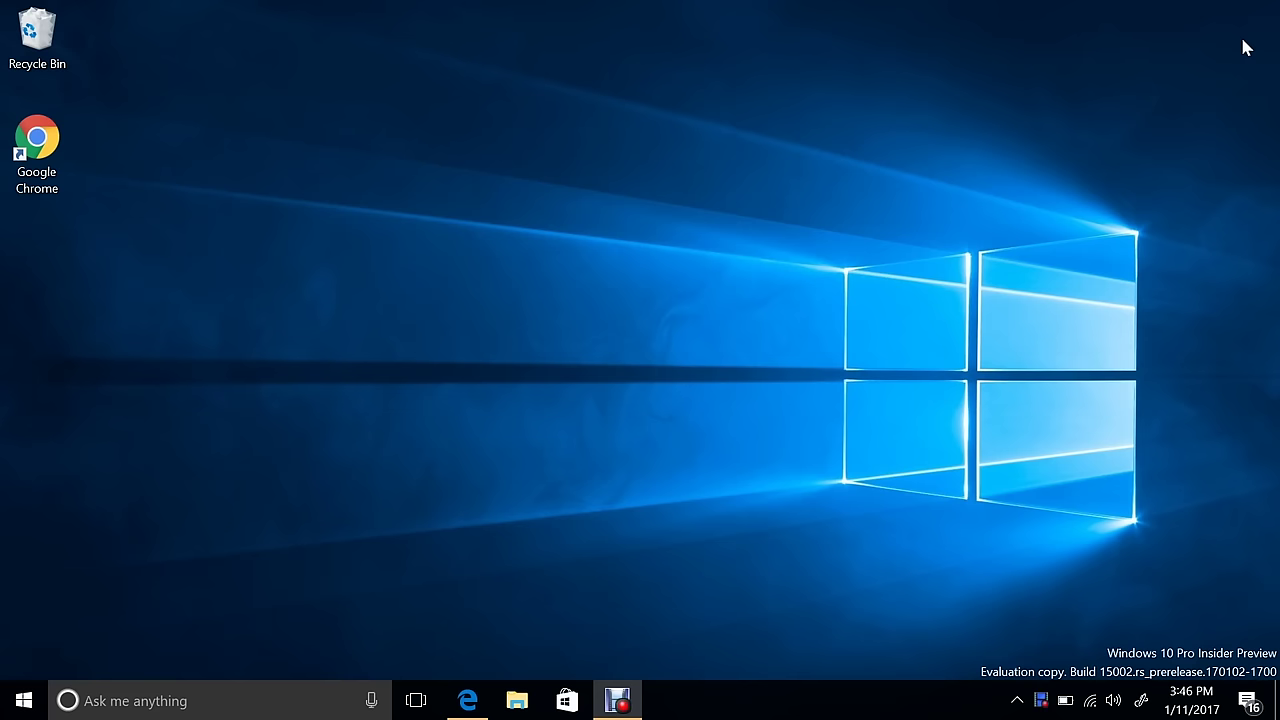
- Capture a rectangular snip of the desktop with Win+Shift+S, then open File Explorer
key(super+shift+s)
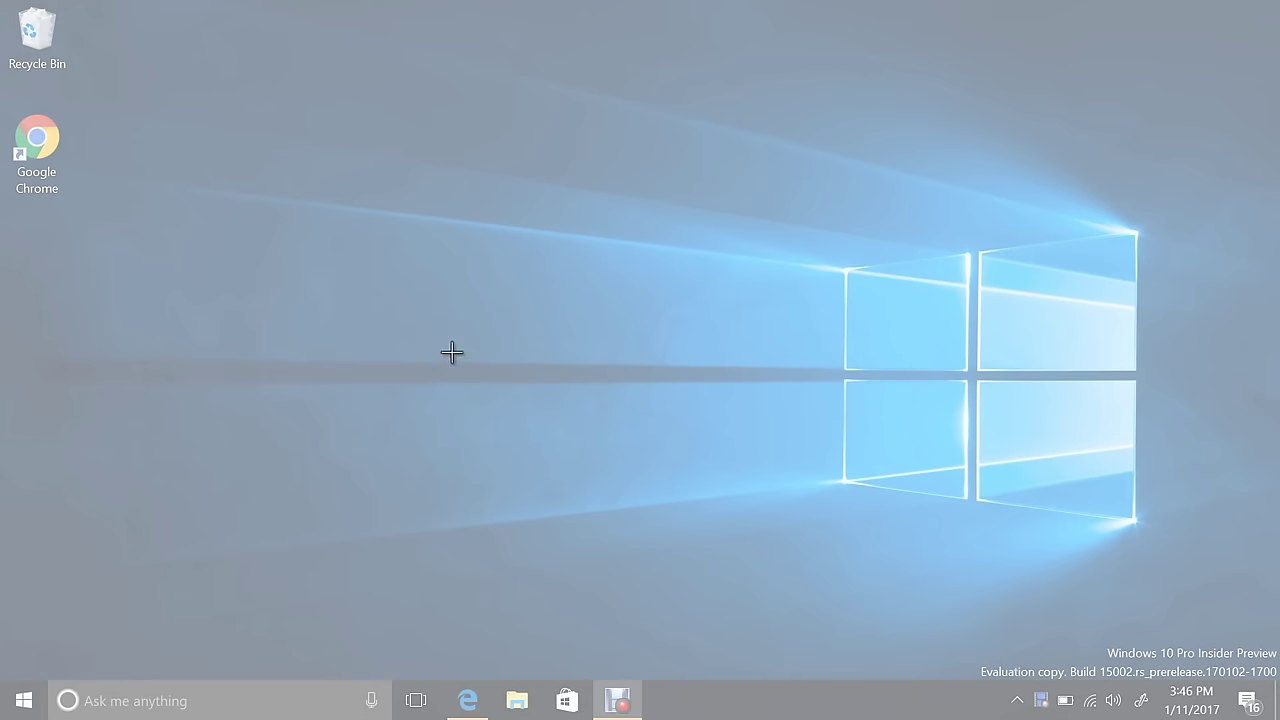
drag(390, 298, 817, 486)
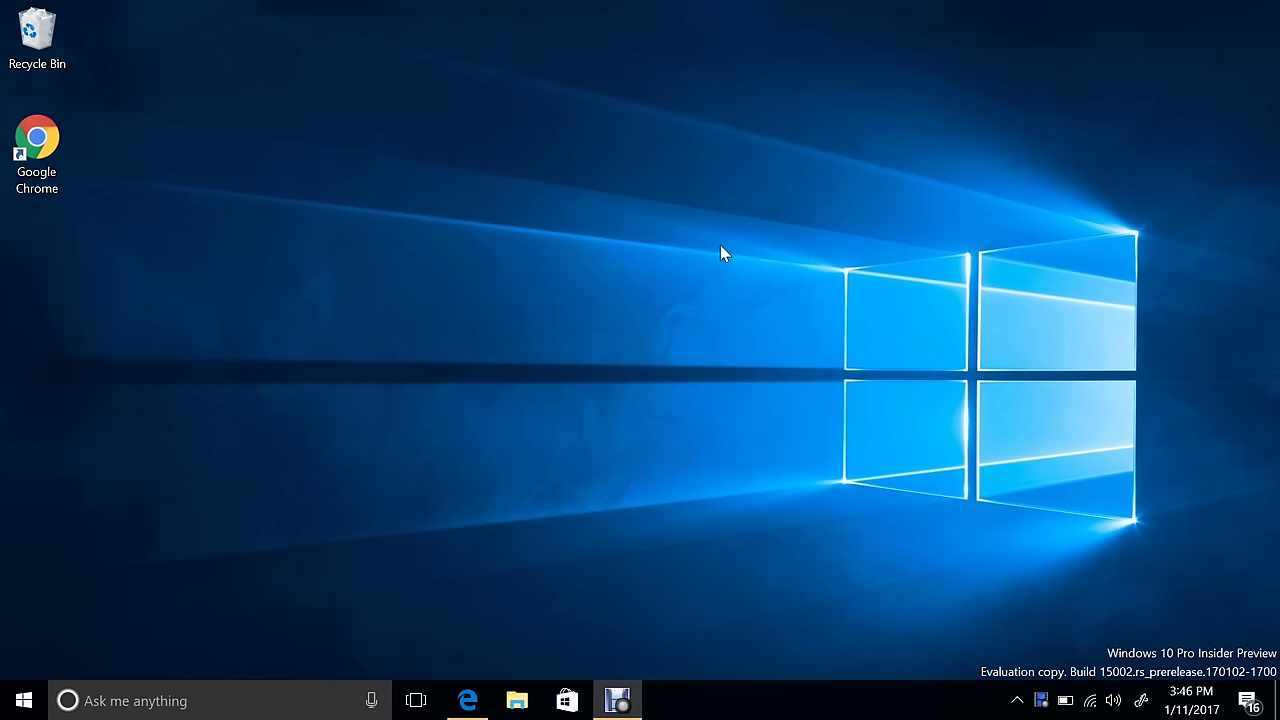
click(517, 700)
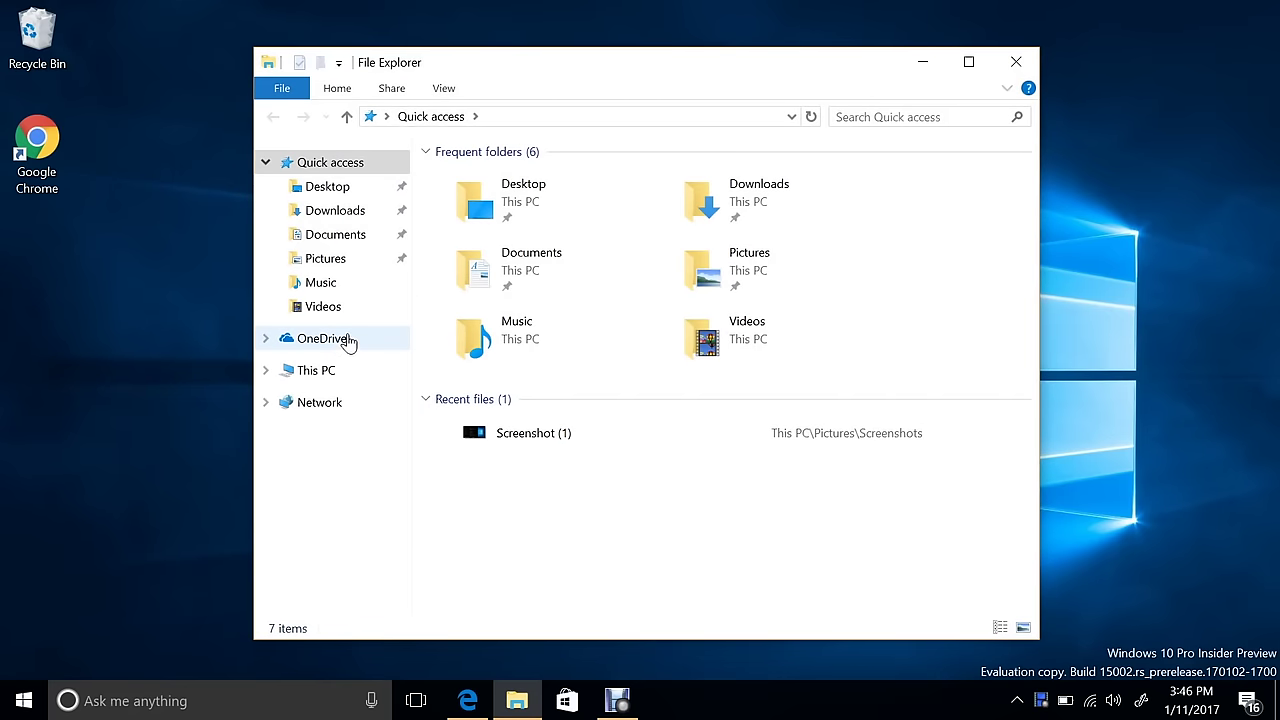
- Browse to C:\Program Files (x86)\Google\Chrome\Application in File Explorer
click(318, 371)
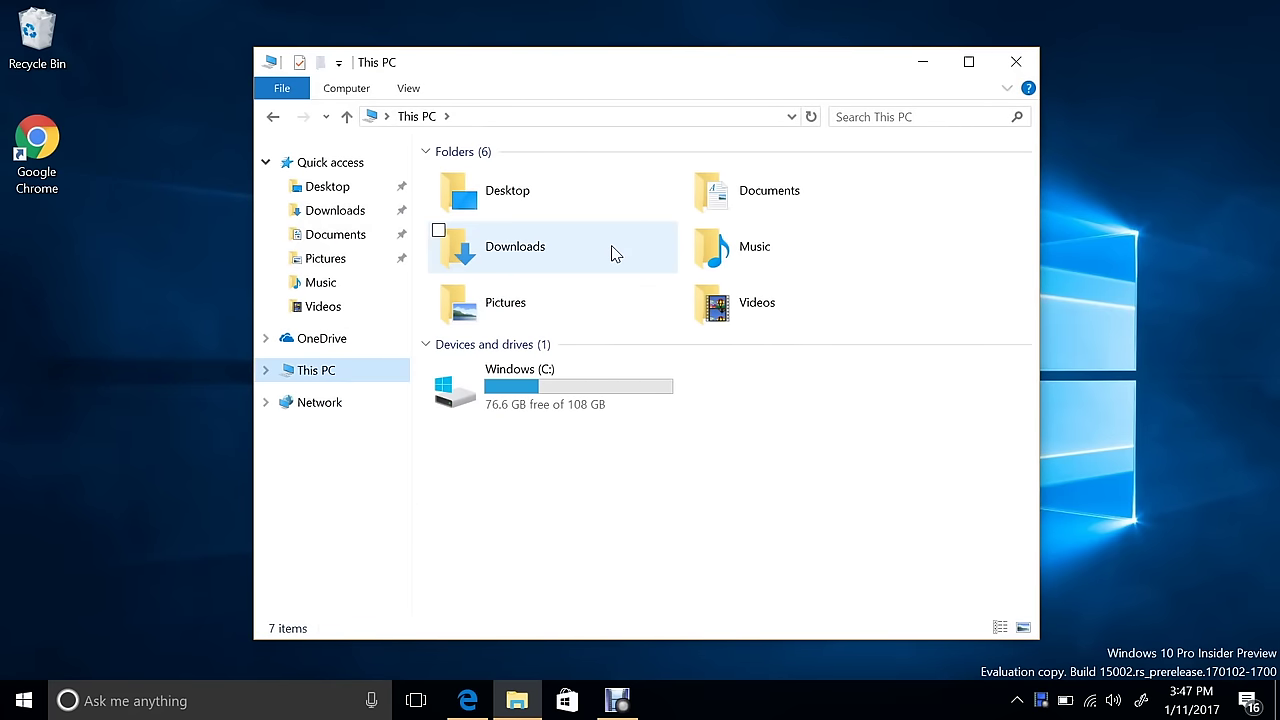
double_click(594, 386)
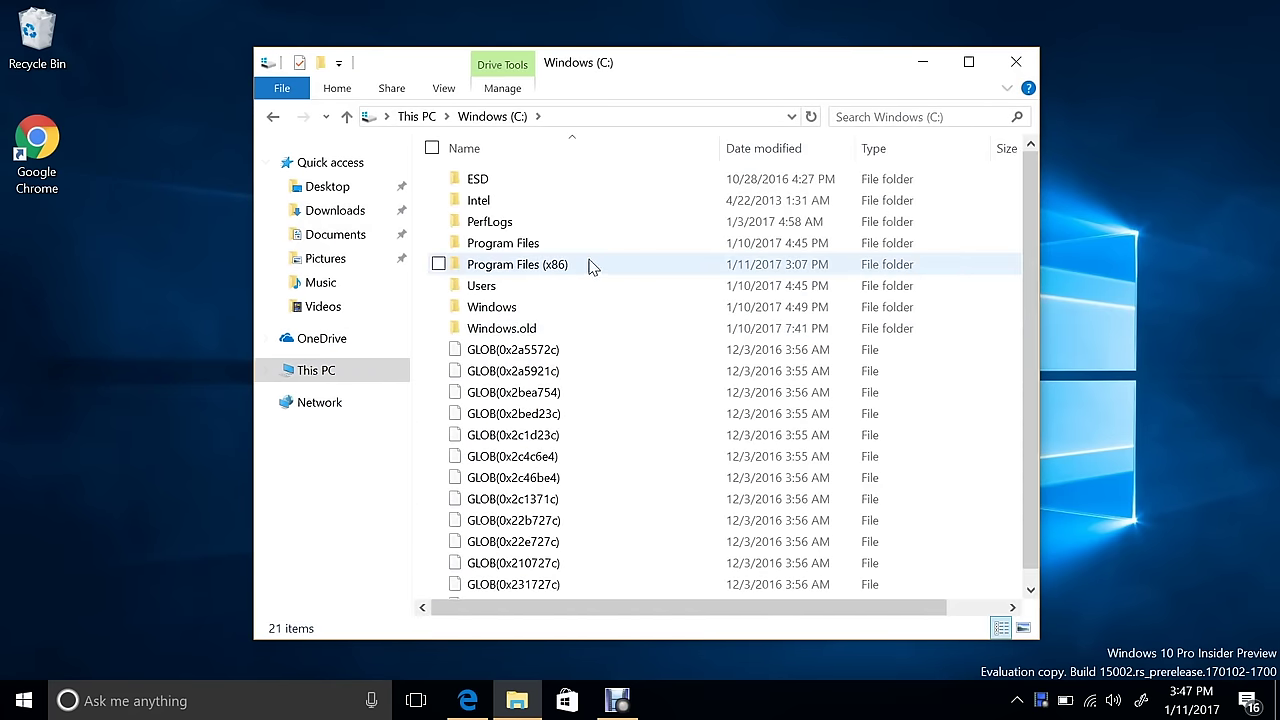
click(589, 266)
double_click(590, 266)
double_click(563, 200)
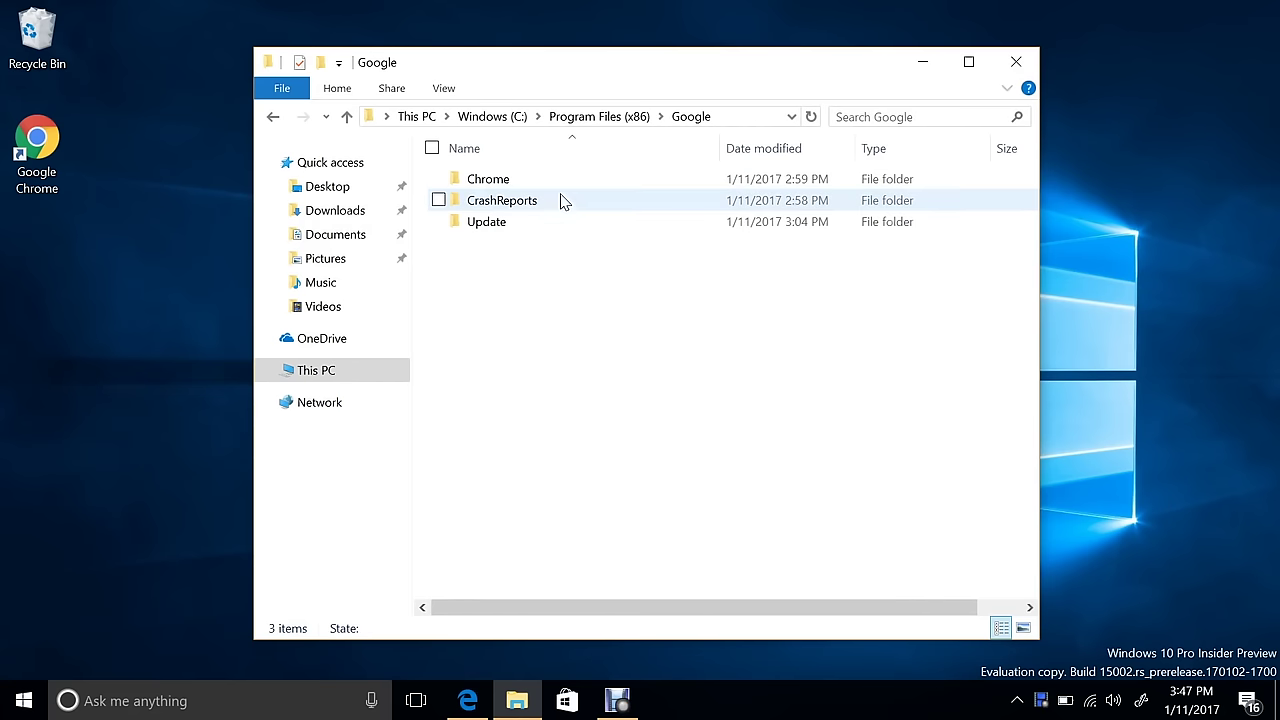
double_click(542, 183)
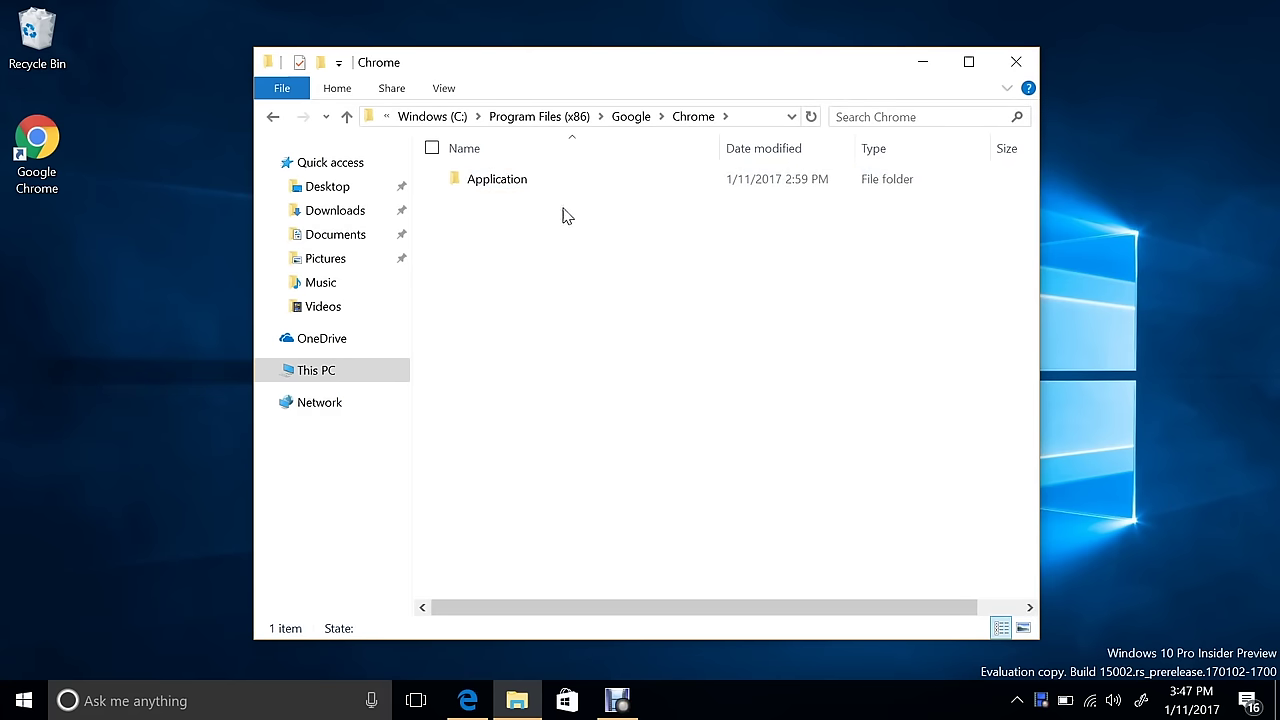
double_click(563, 190)
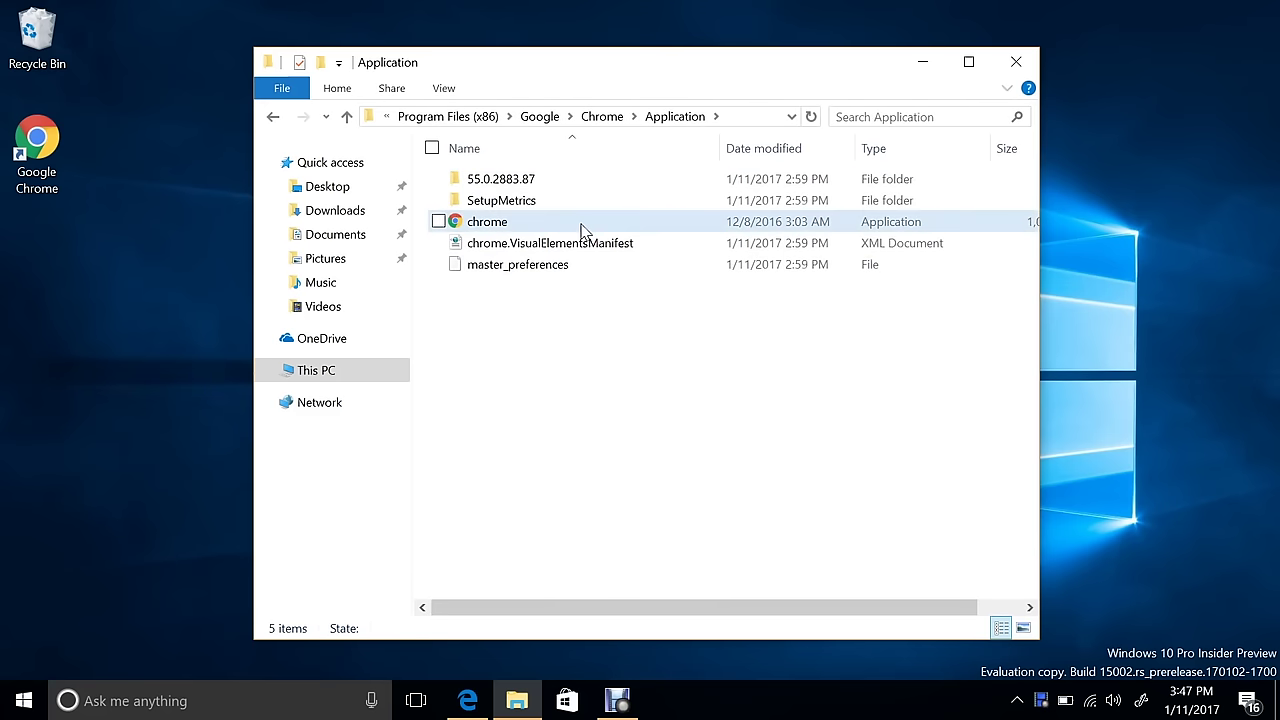
- Make chrome override high DPI scaling with System (Enhanced), confirm, and close File Explorer
click(583, 224)
right_click(581, 224)
click(466, 556)
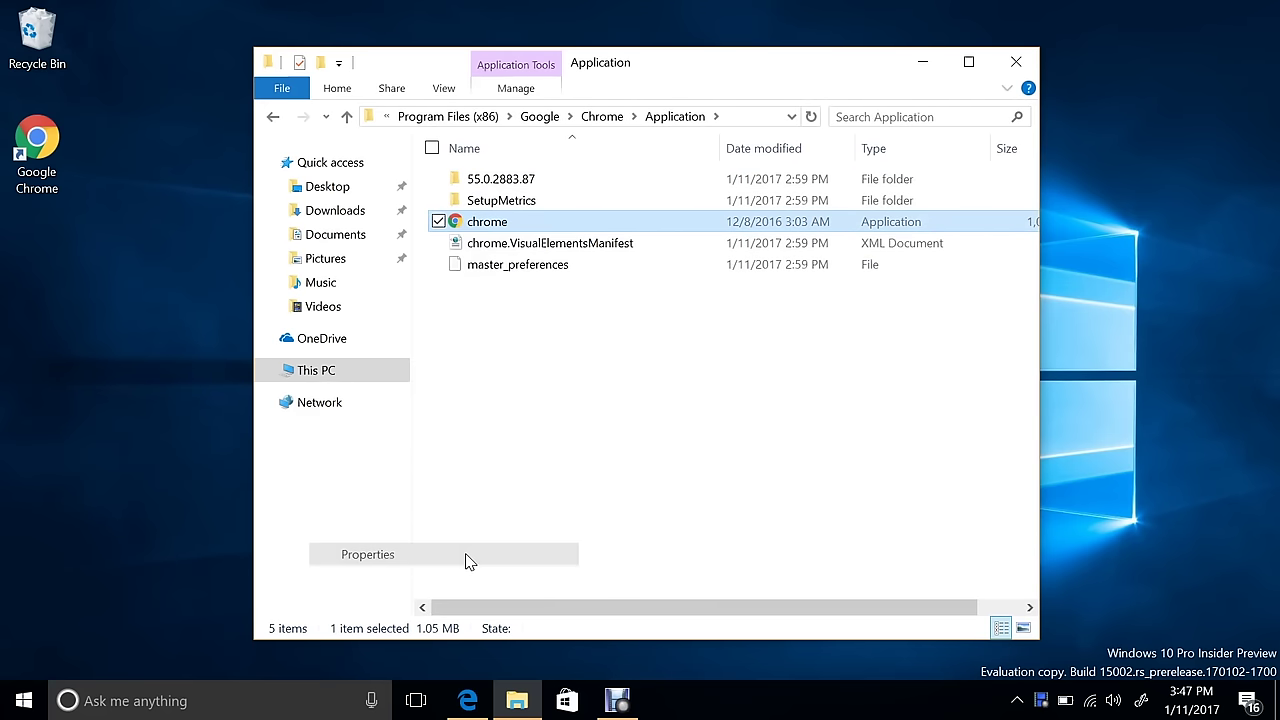
click(700, 205)
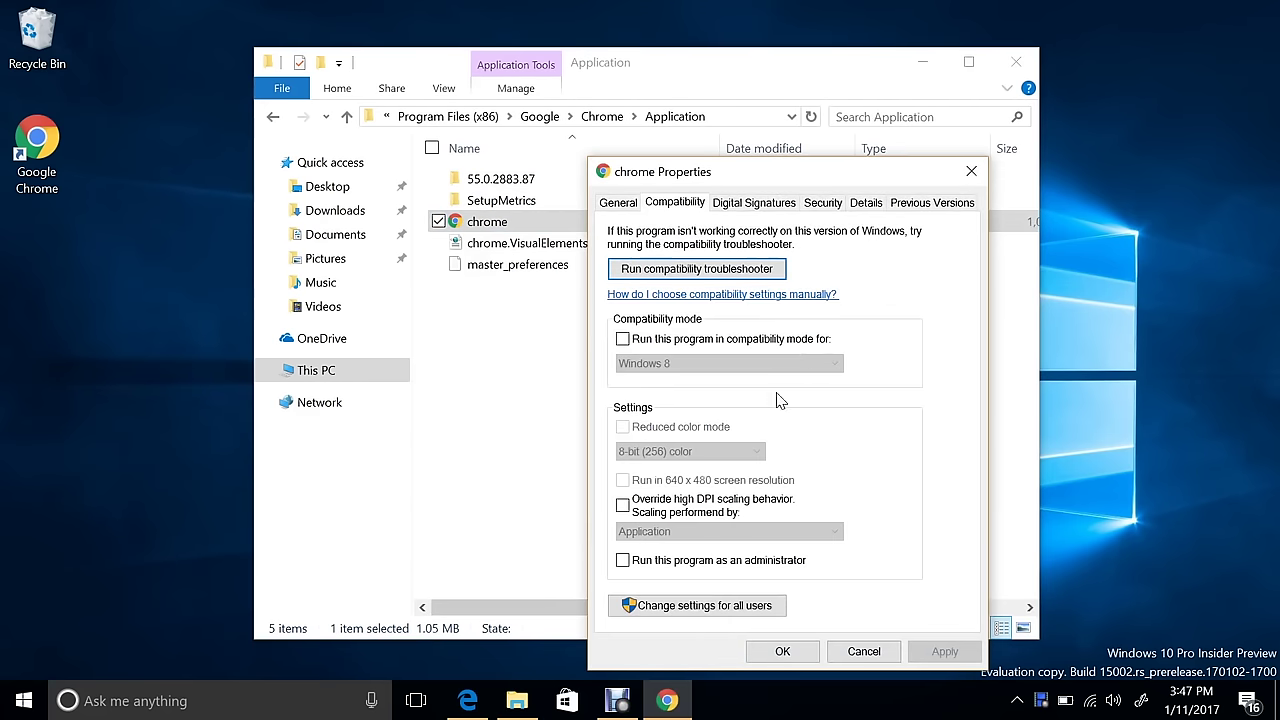
click(624, 507)
click(740, 531)
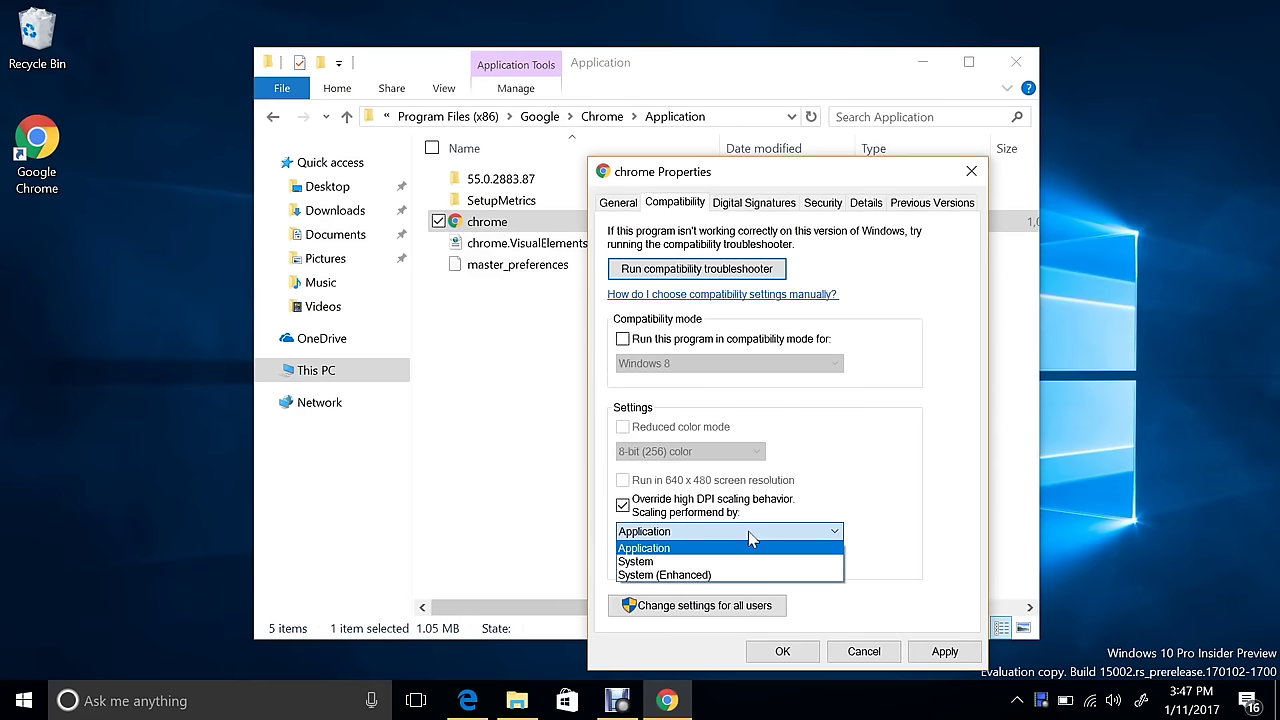
click(738, 575)
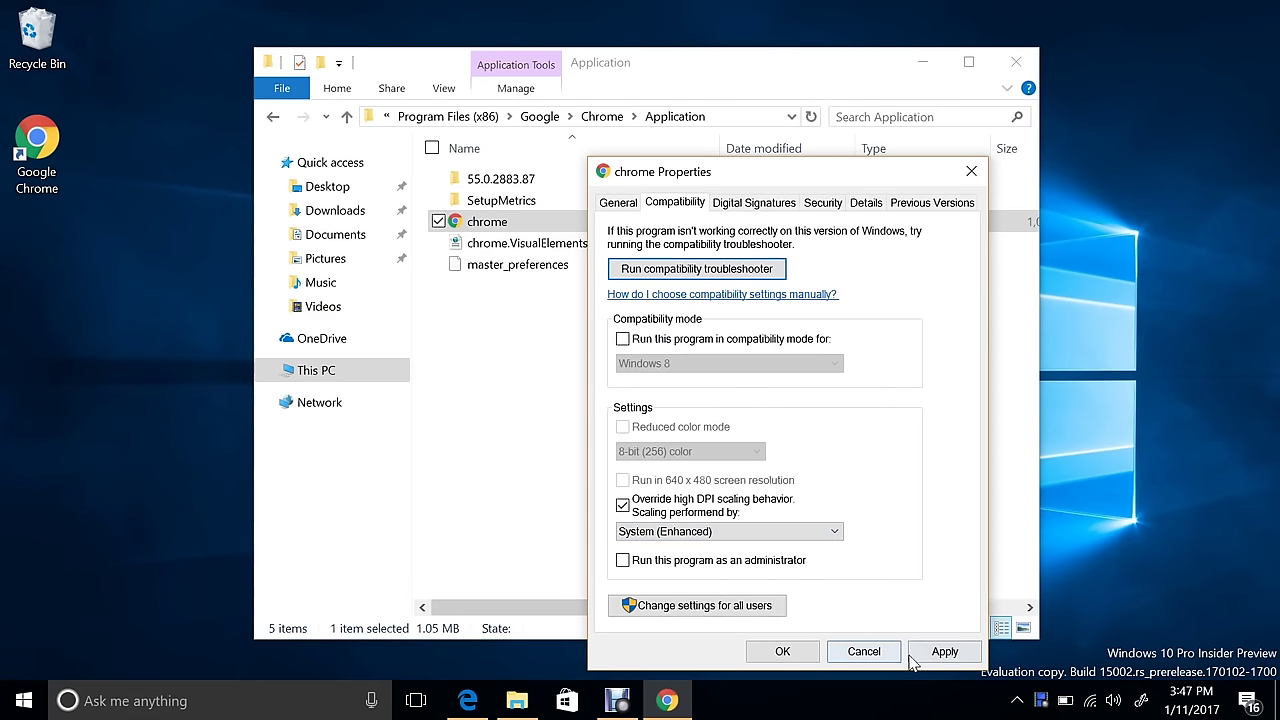
click(812, 653)
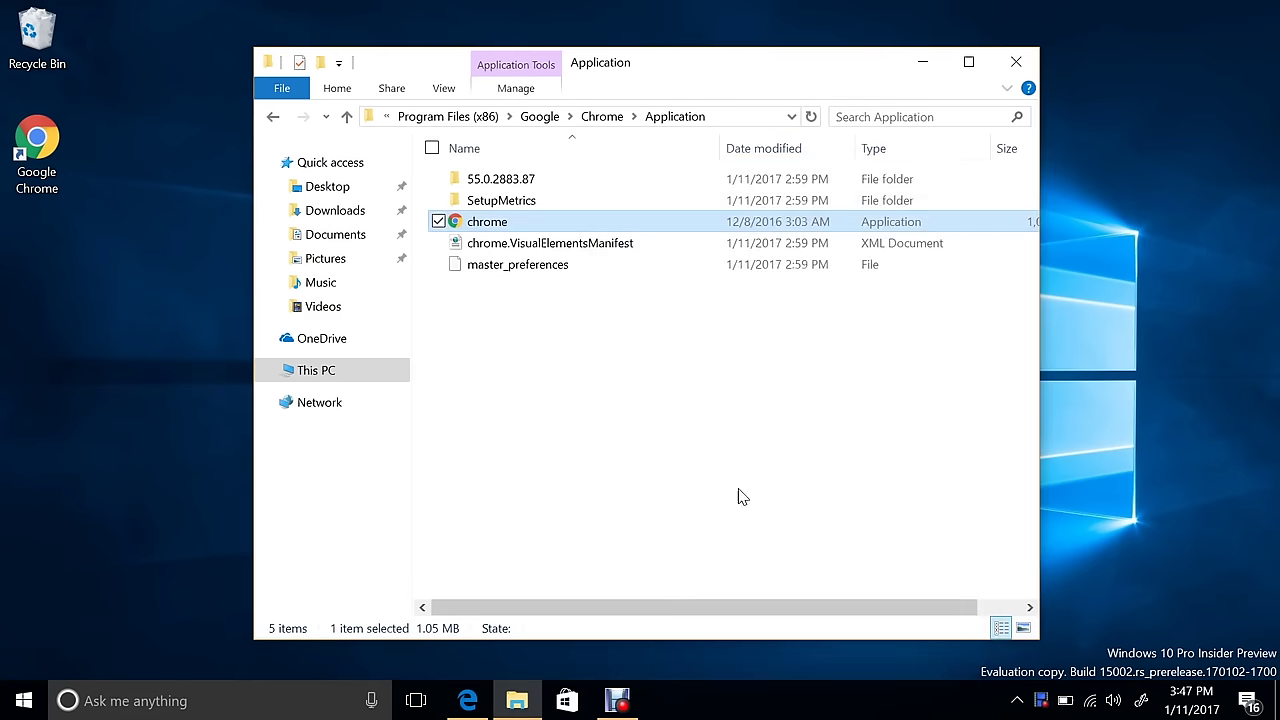
click(1018, 60)
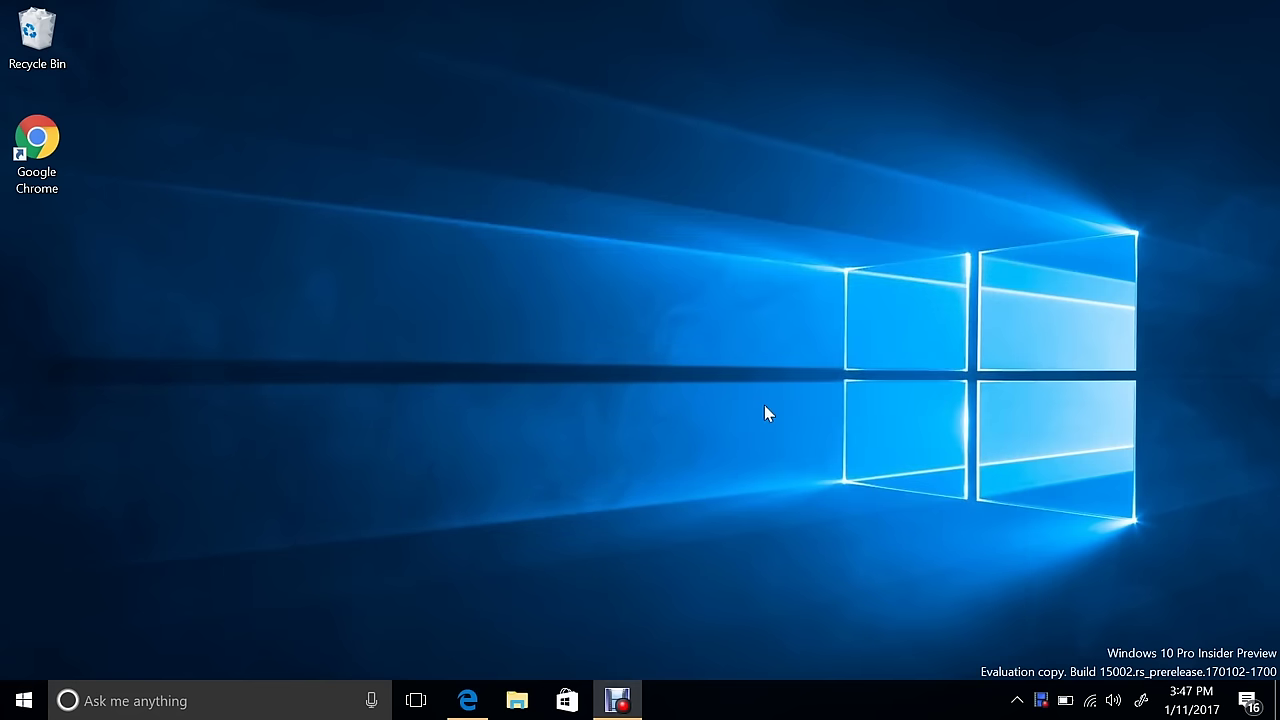
click(55, 165)
double_click(37, 150)
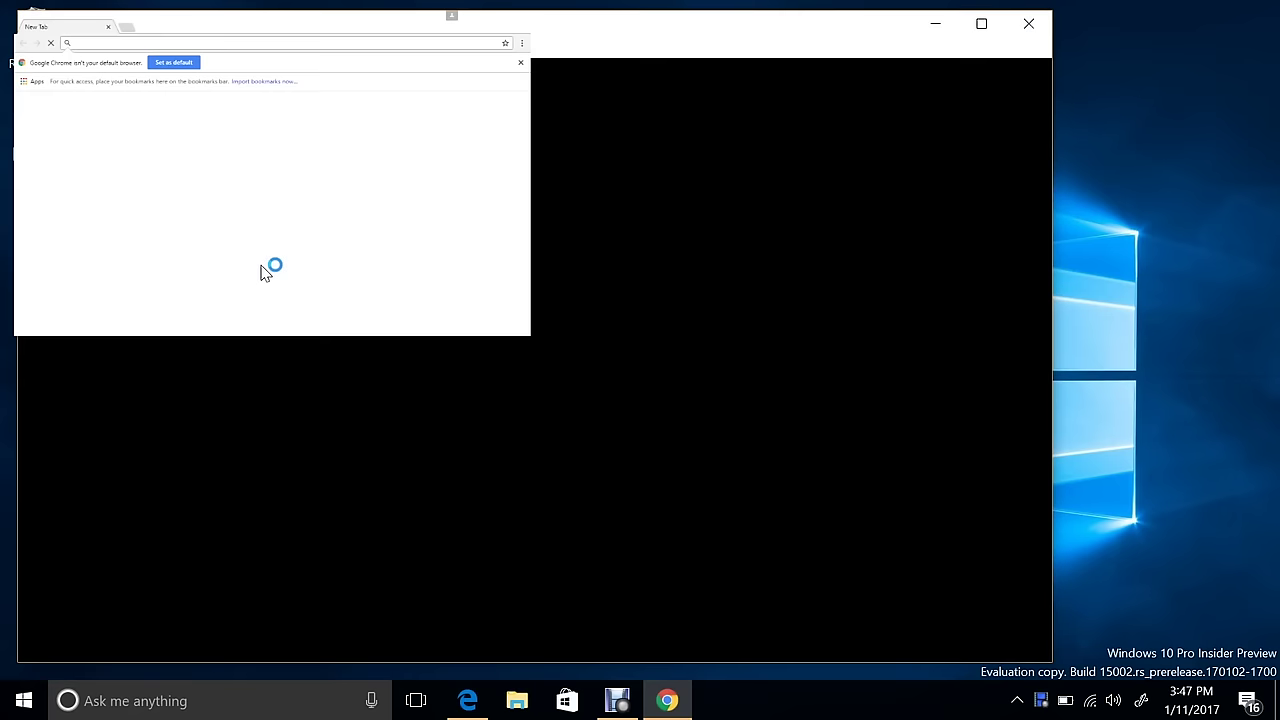
click(990, 30)
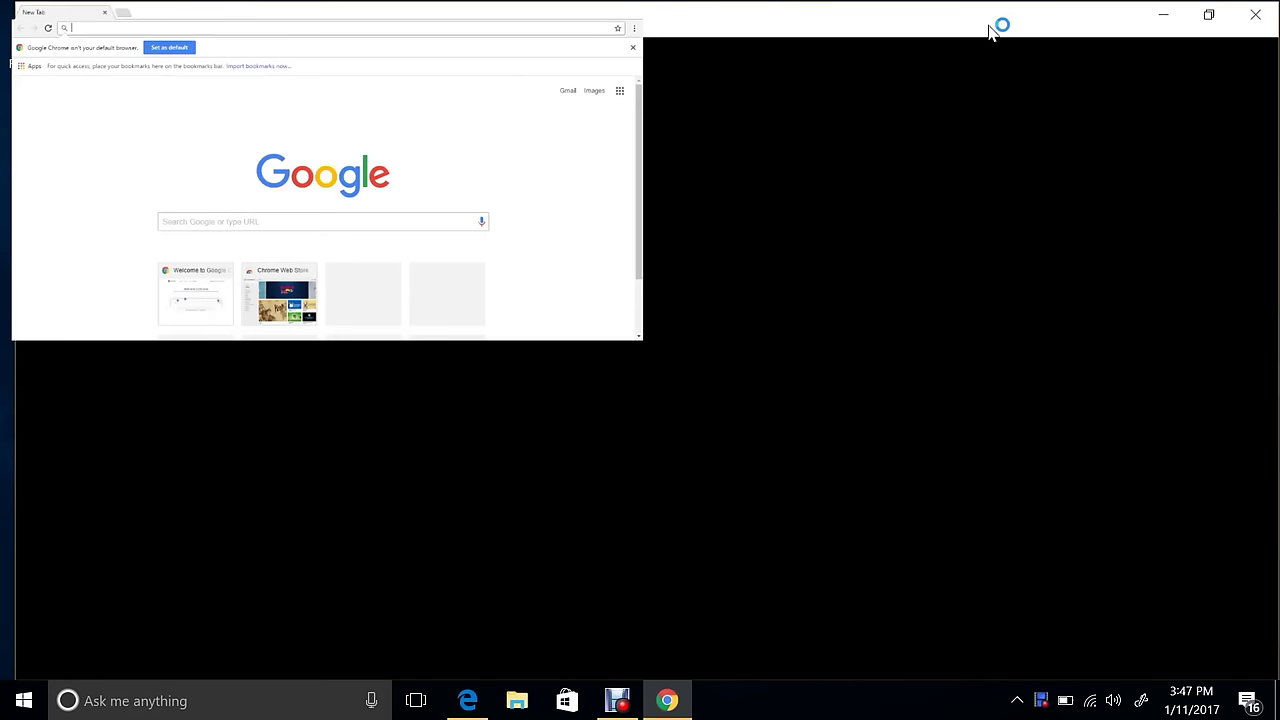
click(1262, 8)
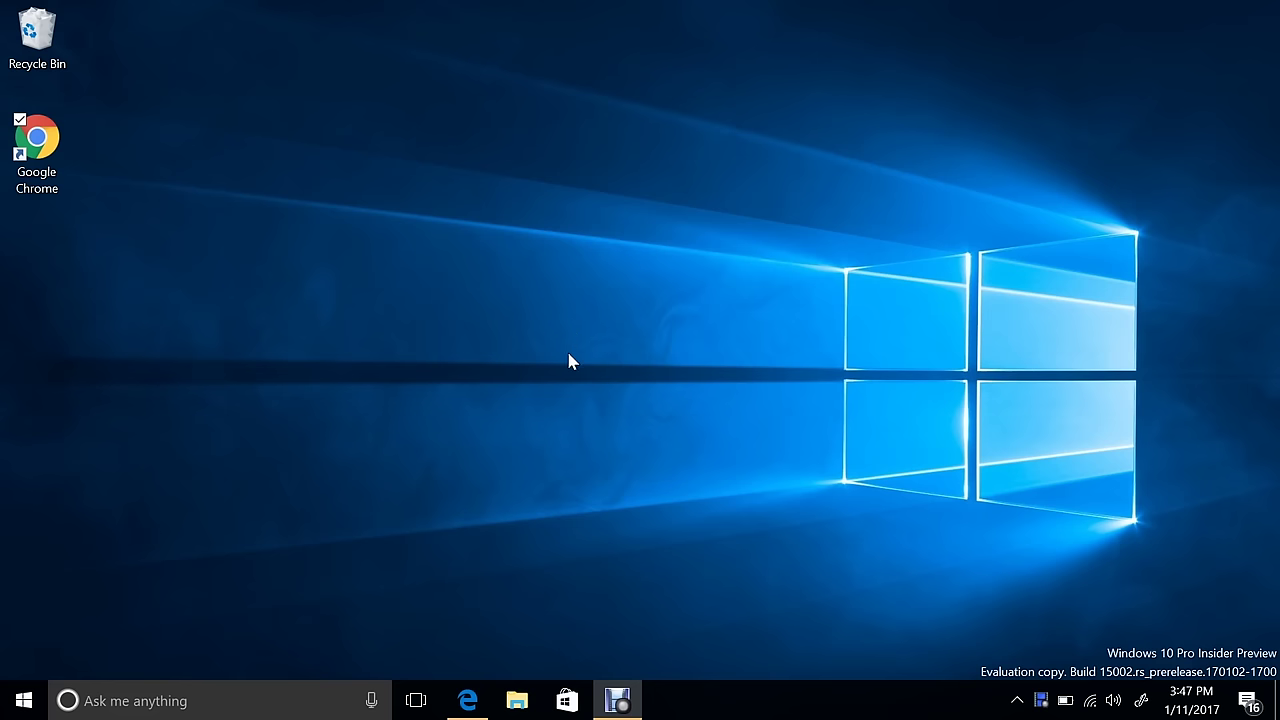
click(518, 702)
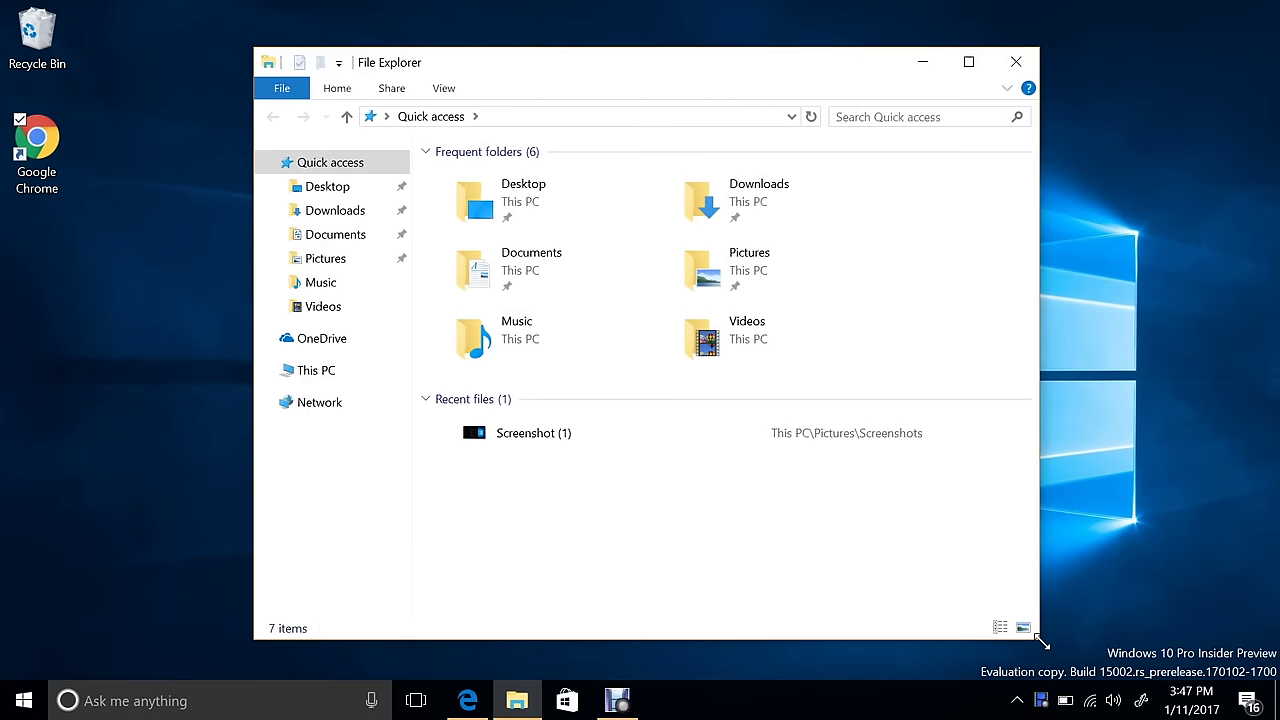
drag(1040, 641, 866, 432)
drag(984, 506, 912, 520)
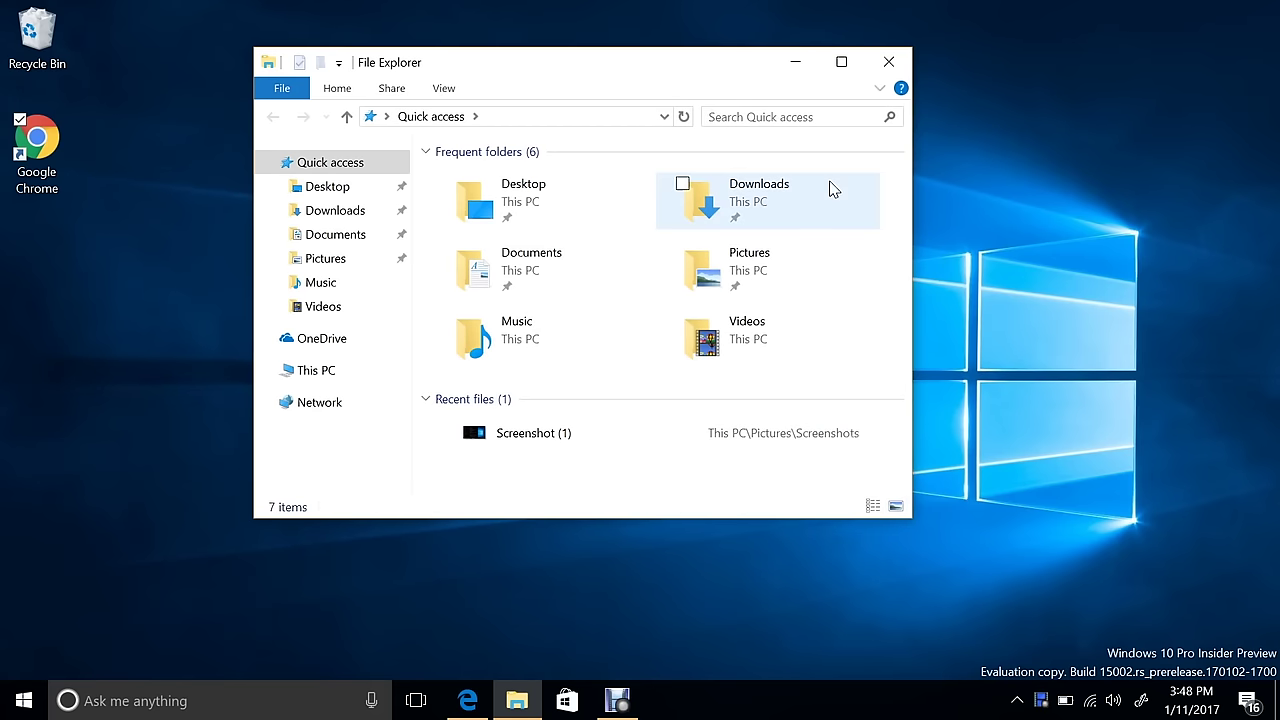
click(906, 58)
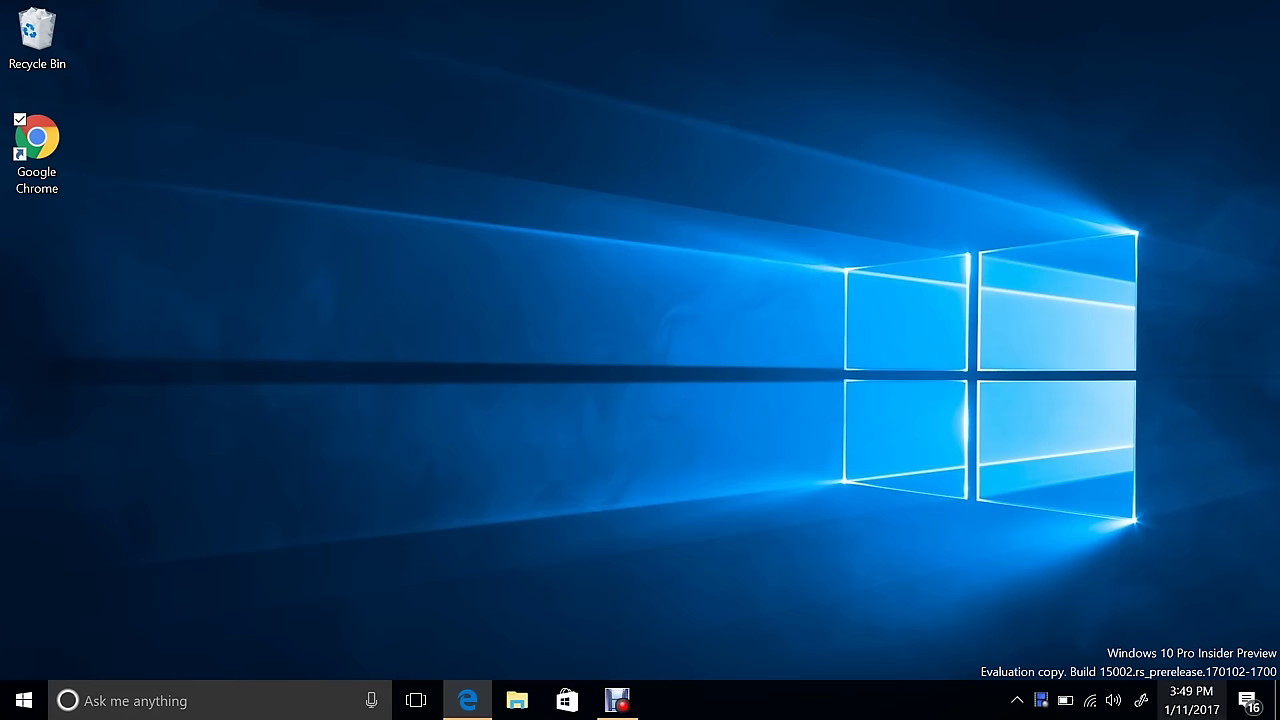
- Glance at the taskbar calendar, then open Time & language in Windows Settings
mouse_move(1206, 710)
click(1206, 710)
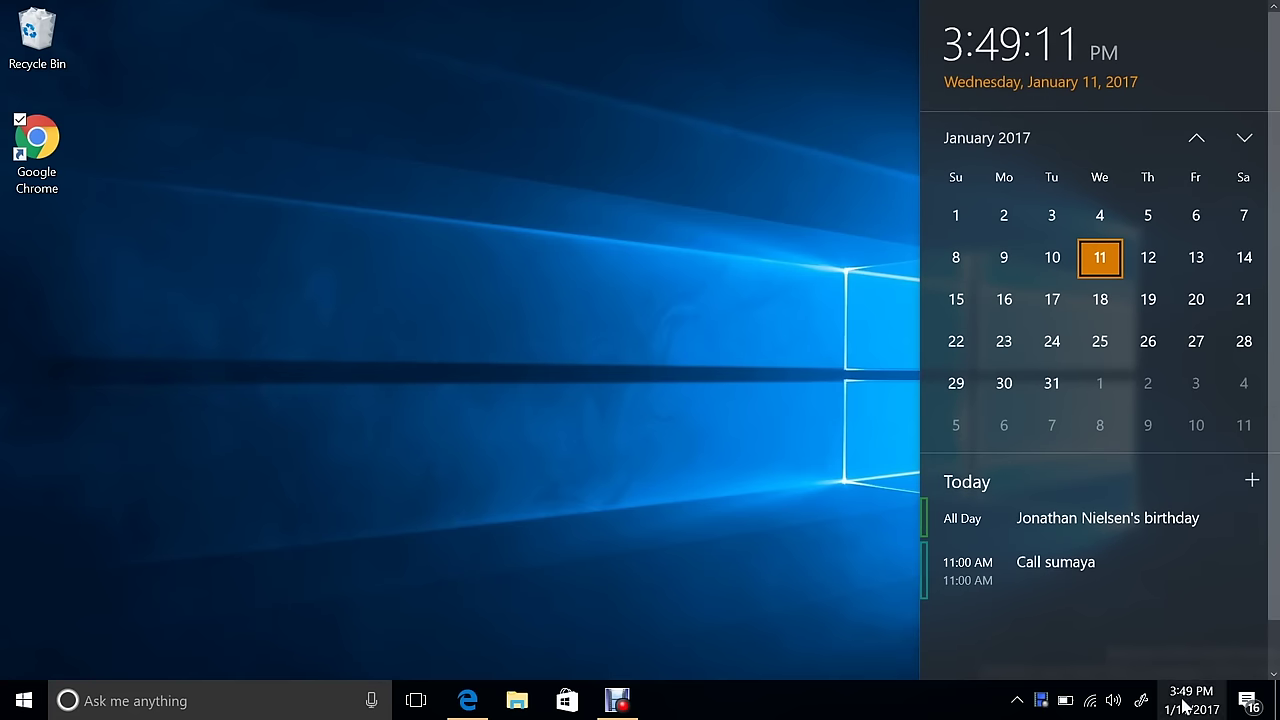
click(591, 551)
click(24, 700)
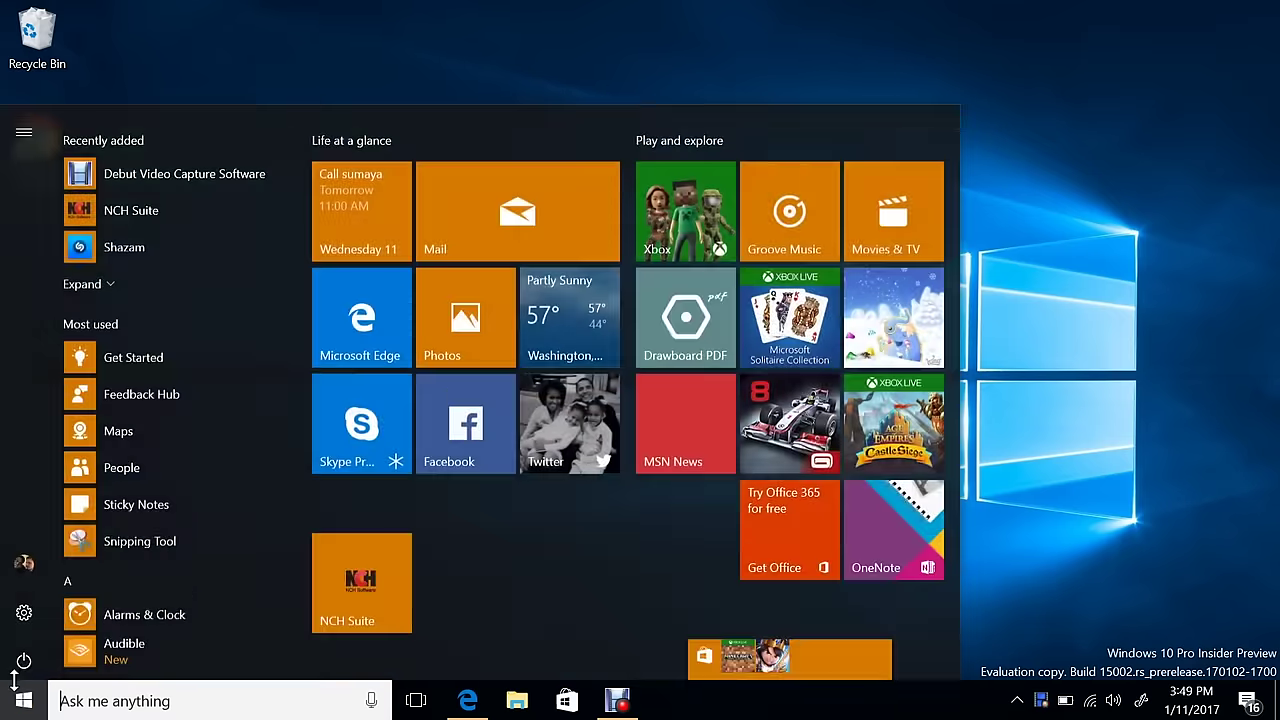
click(24, 608)
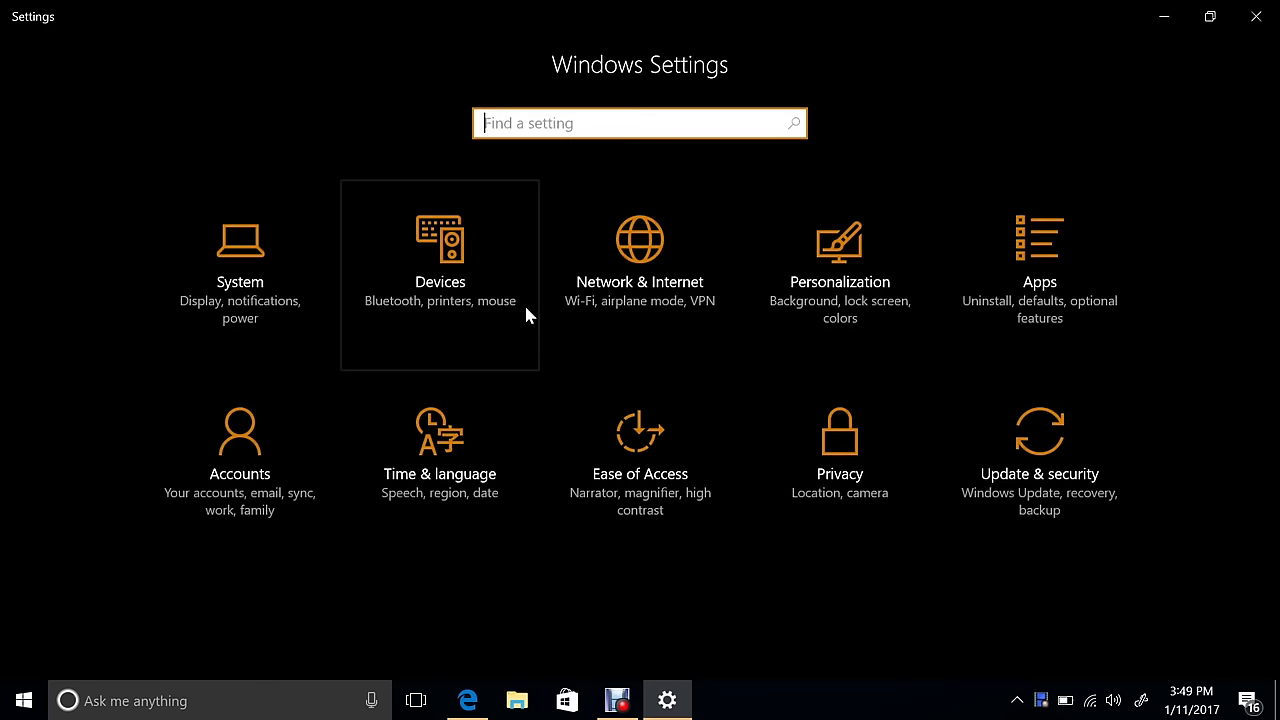
click(480, 452)
- Add Simplified Chinese (Lunar) as a taskbar calendar and view the lunar dates in the flyout
scroll(668, 401, down, 5)
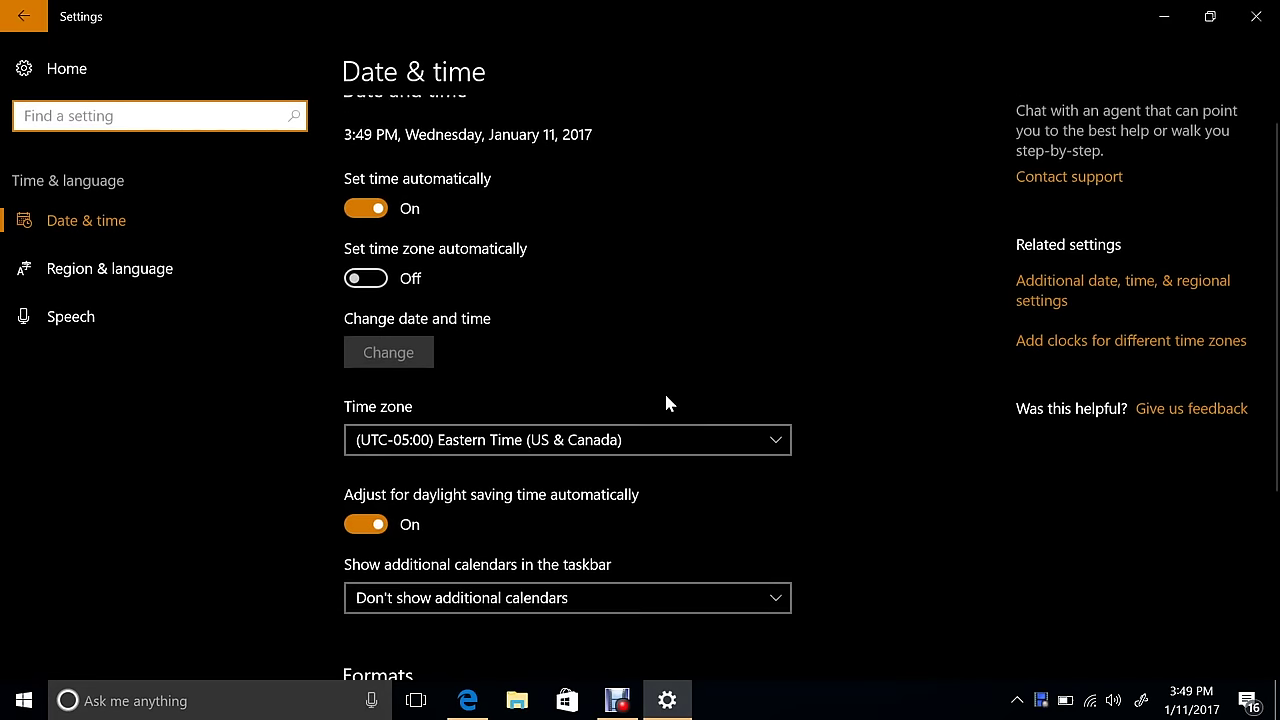
scroll(664, 395, down, 1)
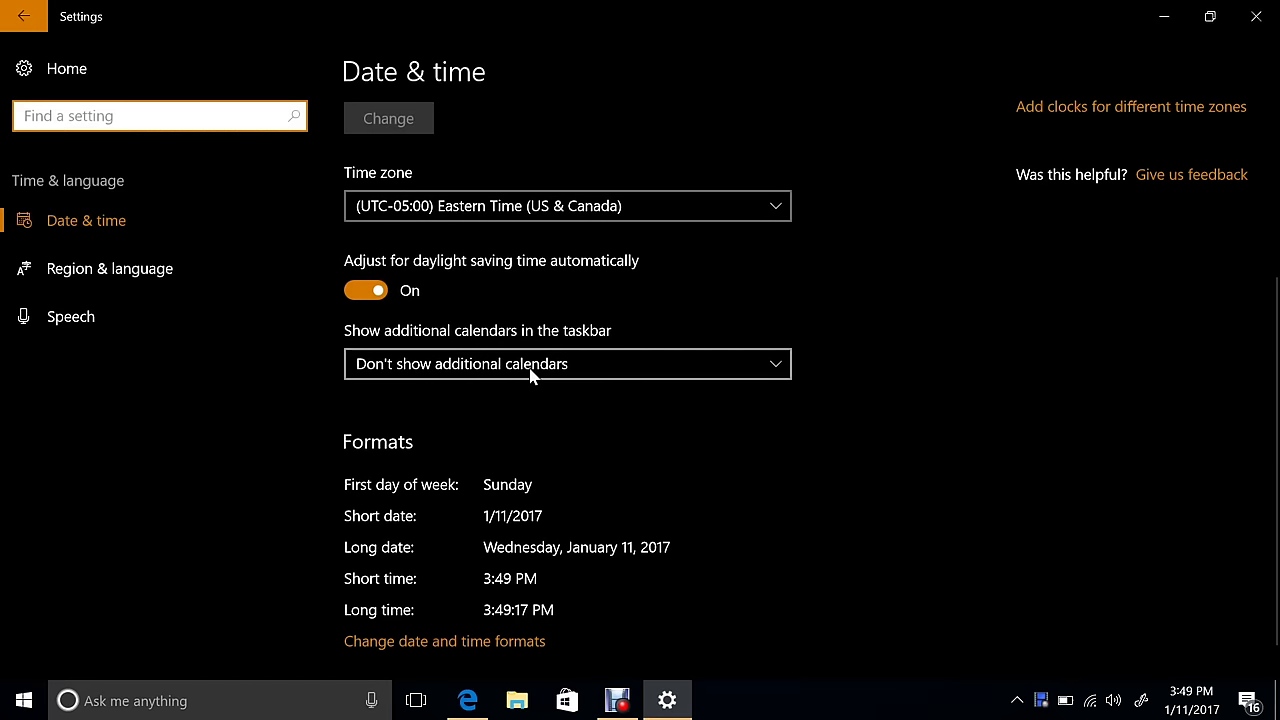
click(531, 364)
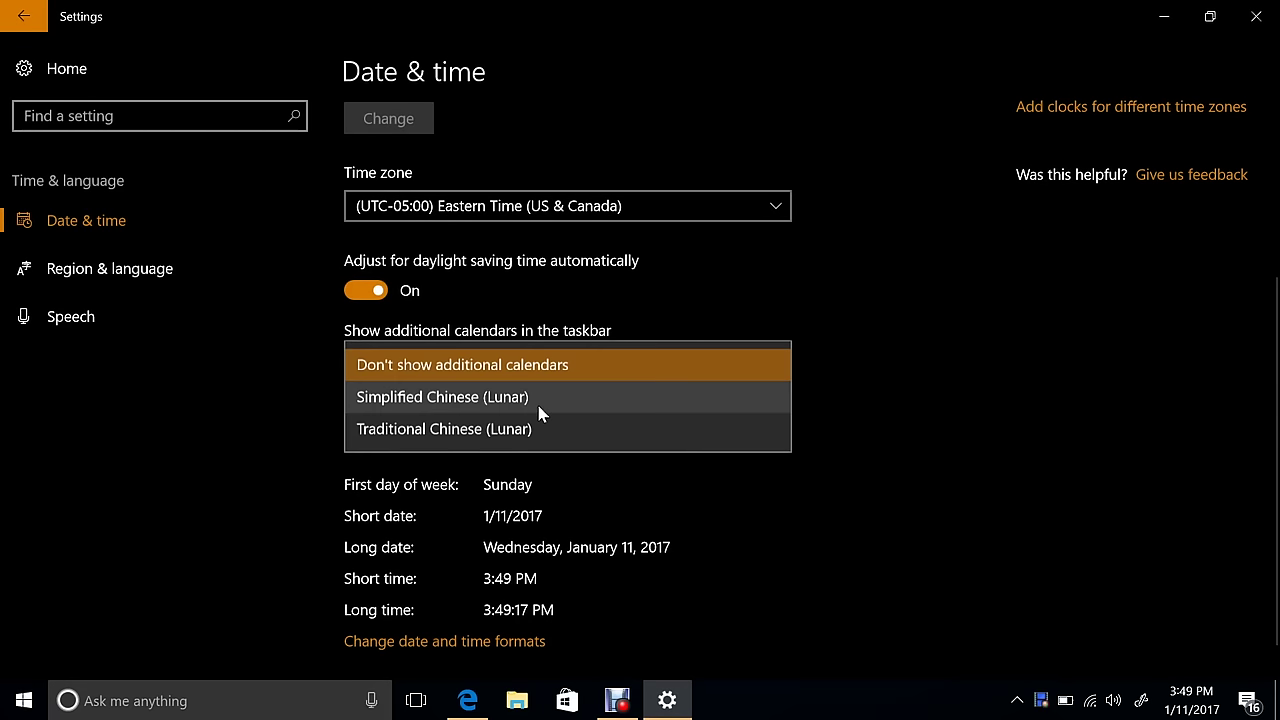
click(541, 404)
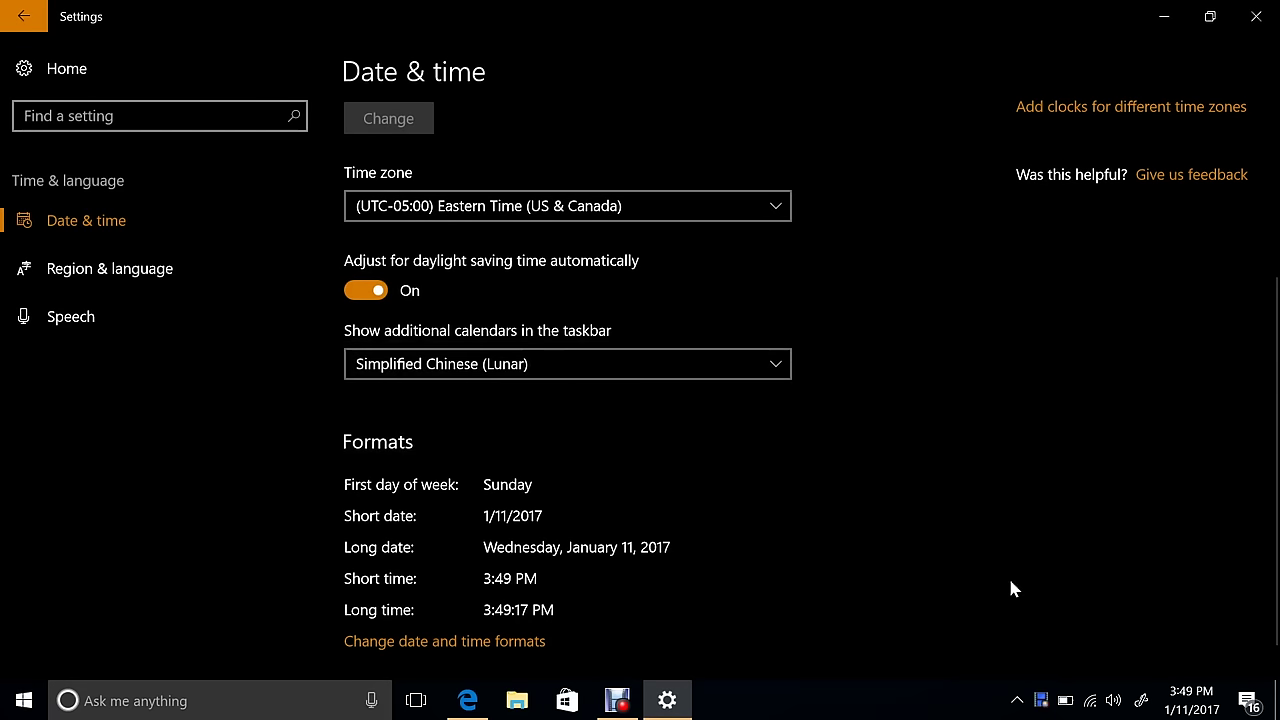
click(1180, 700)
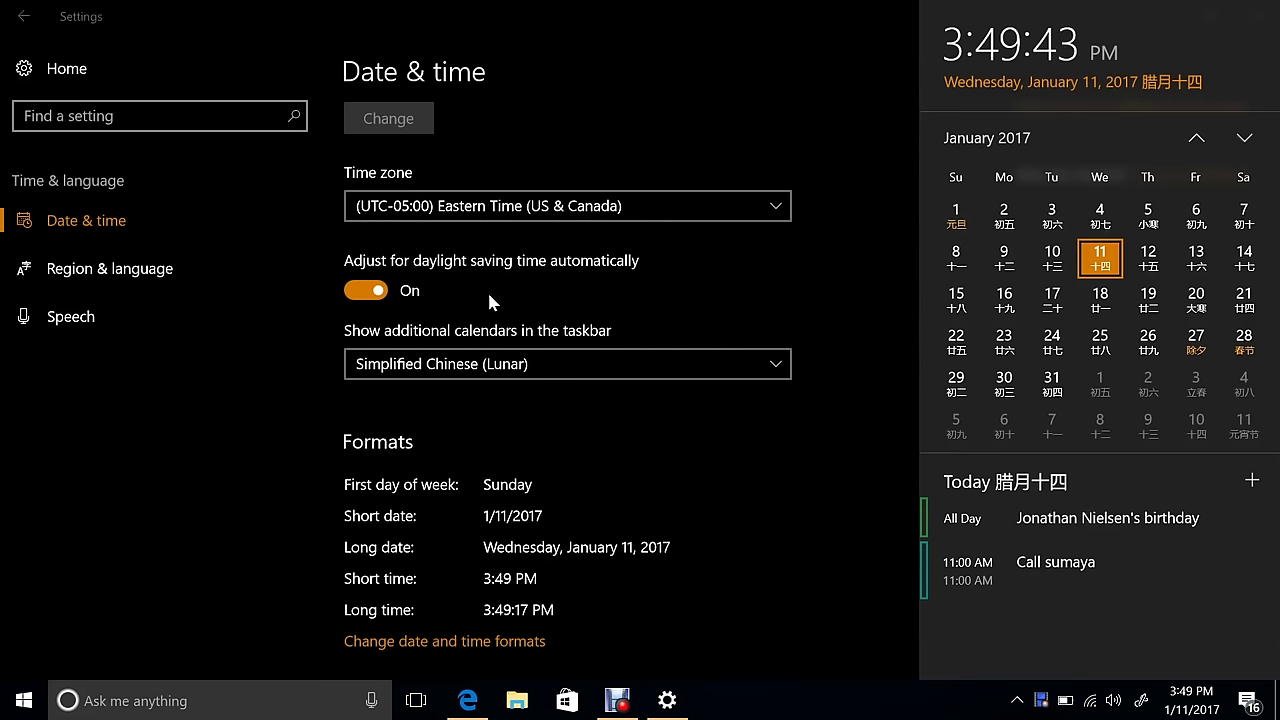
- Dismiss the calendar flyout to return to the Date & time settings
click(806, 516)
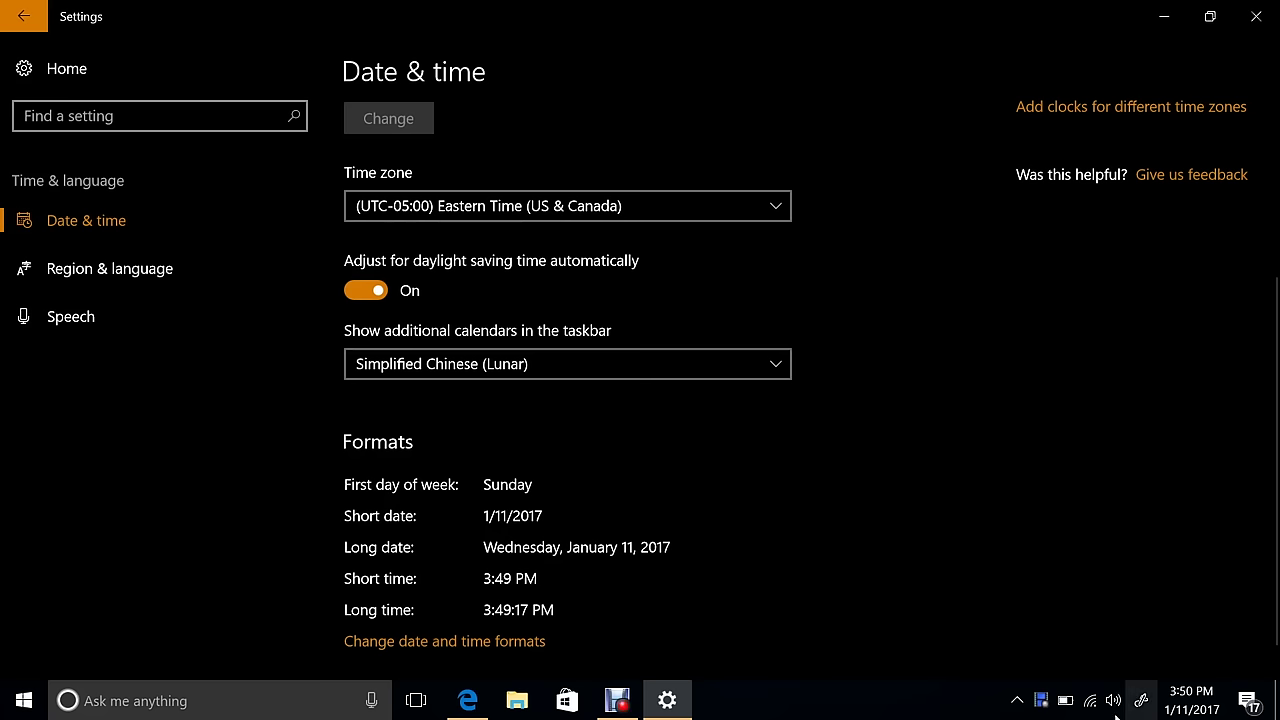
- Open the windmill sketch in Sketchpad and scribble across the left windmill with a red pencil
click(1143, 703)
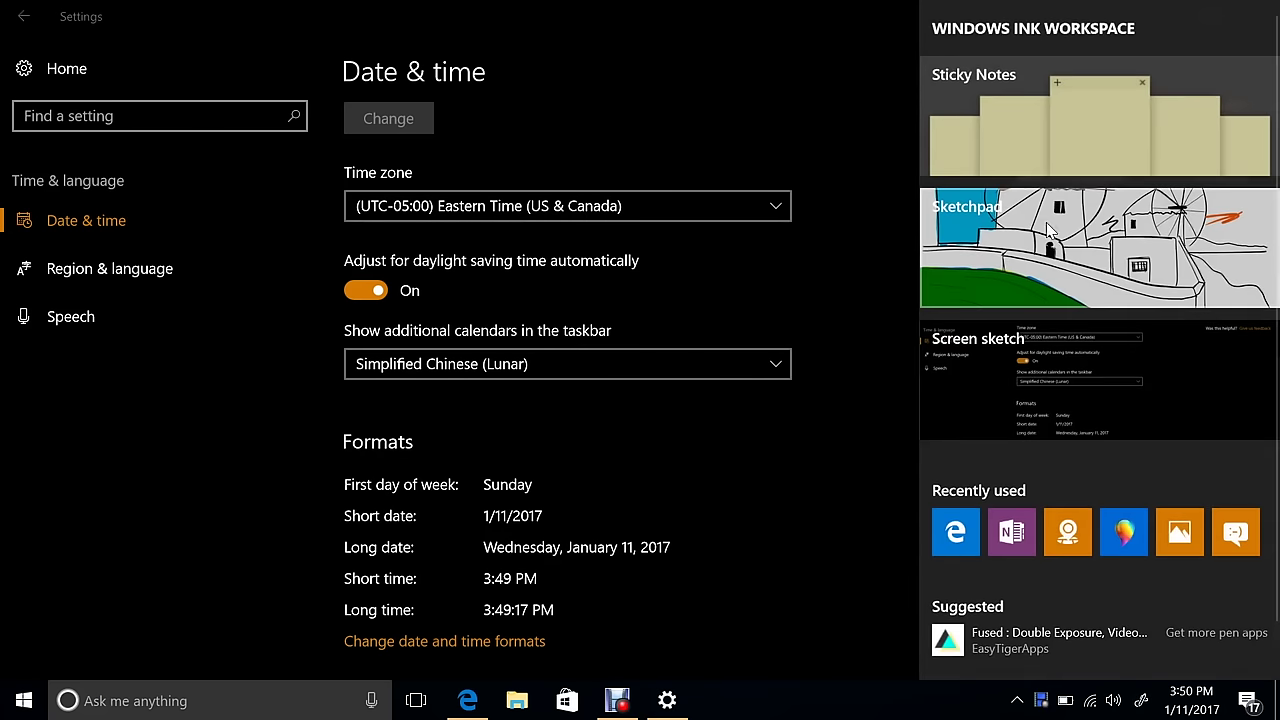
click(1132, 237)
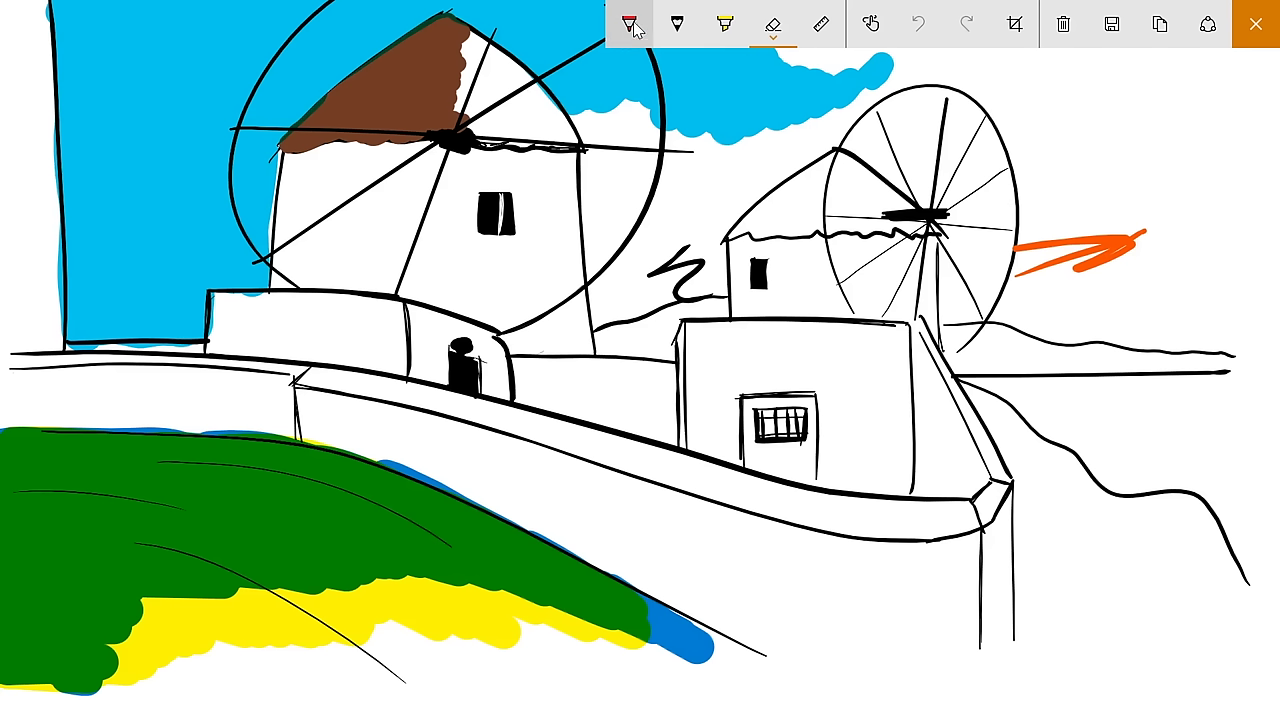
click(677, 25)
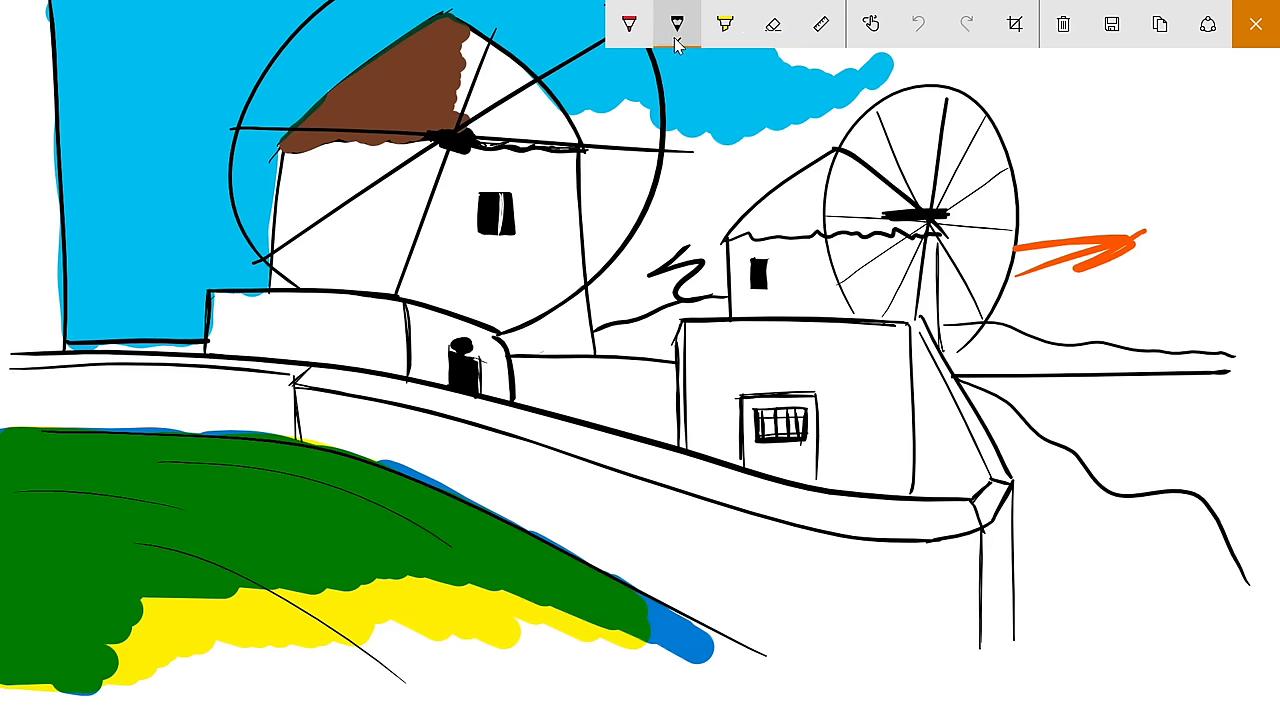
click(677, 38)
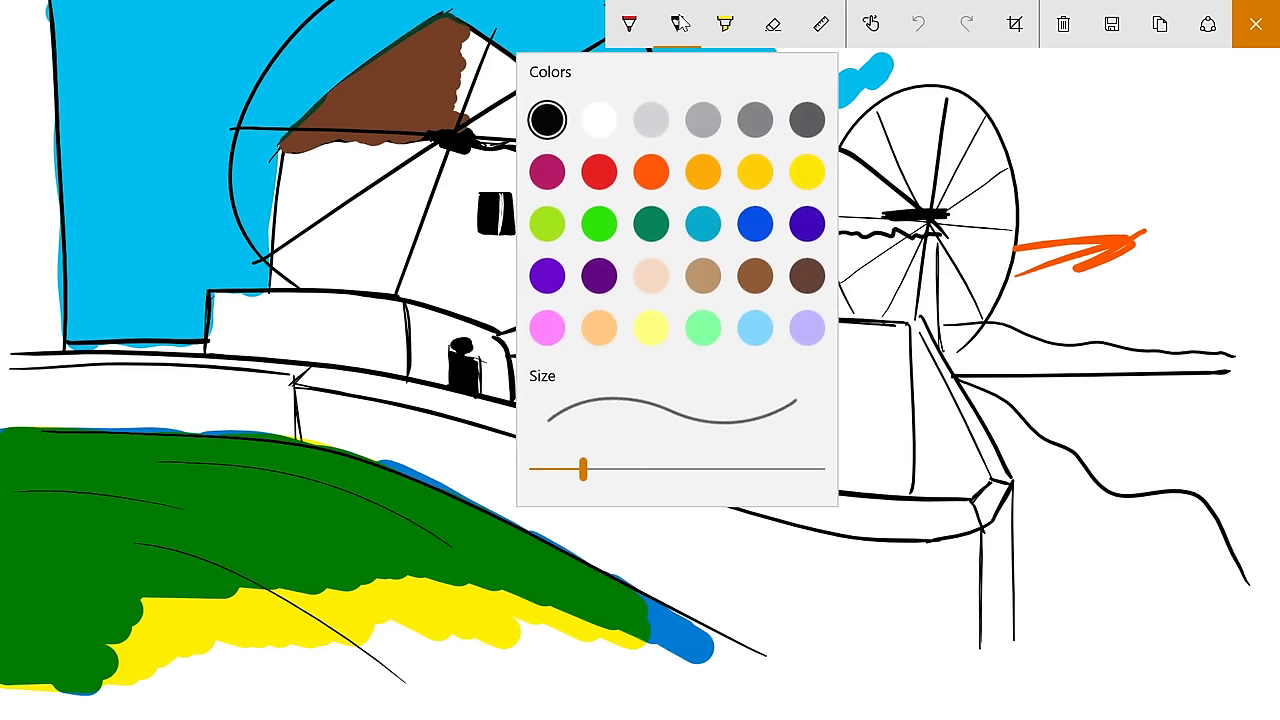
click(600, 172)
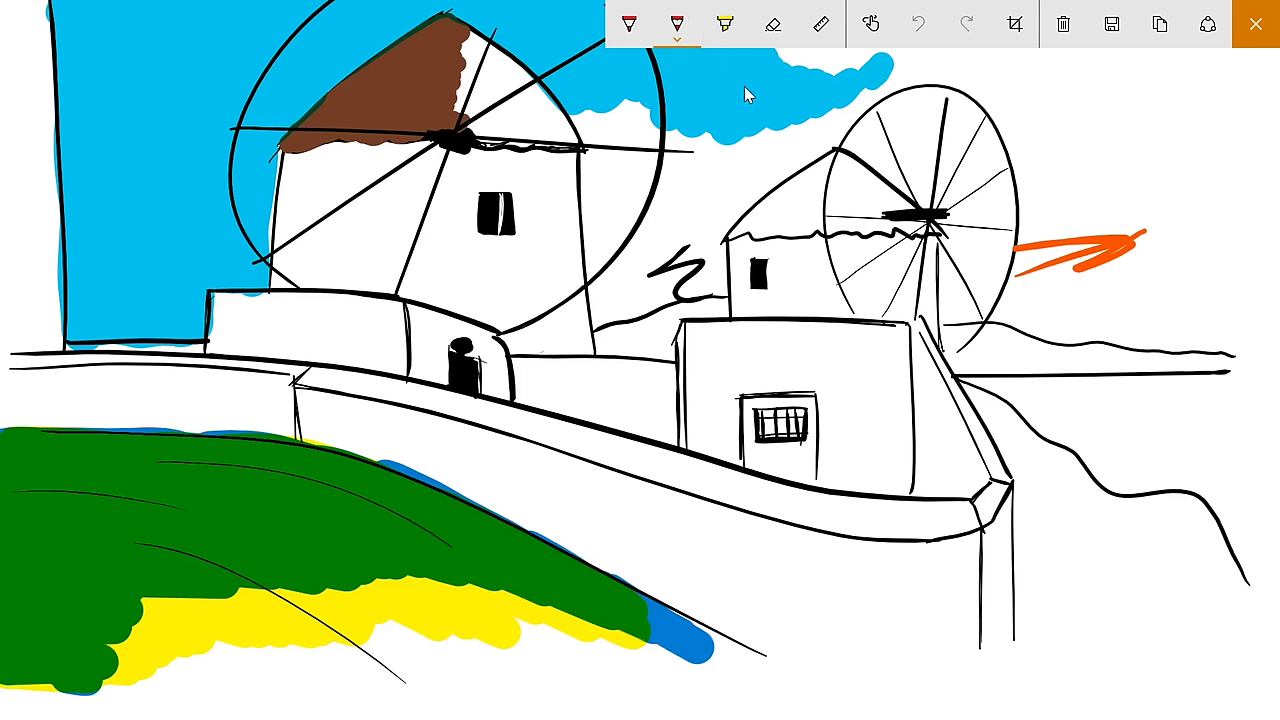
click(735, 198)
mouse_move(730, 205)
mouse_down()
mouse_move(437, 220)
mouse_move(640, 210)
mouse_up()
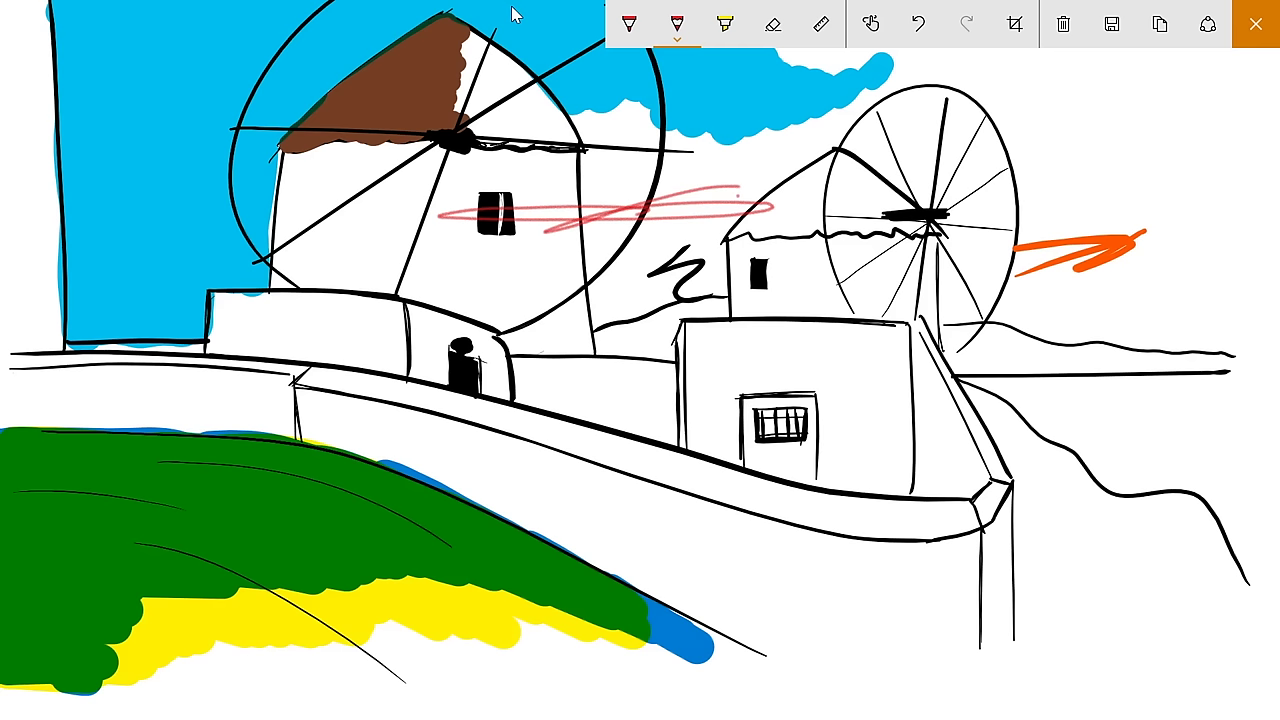
- Erase the red scribble from the windmill using the Stroke eraser
click(783, 30)
click(782, 42)
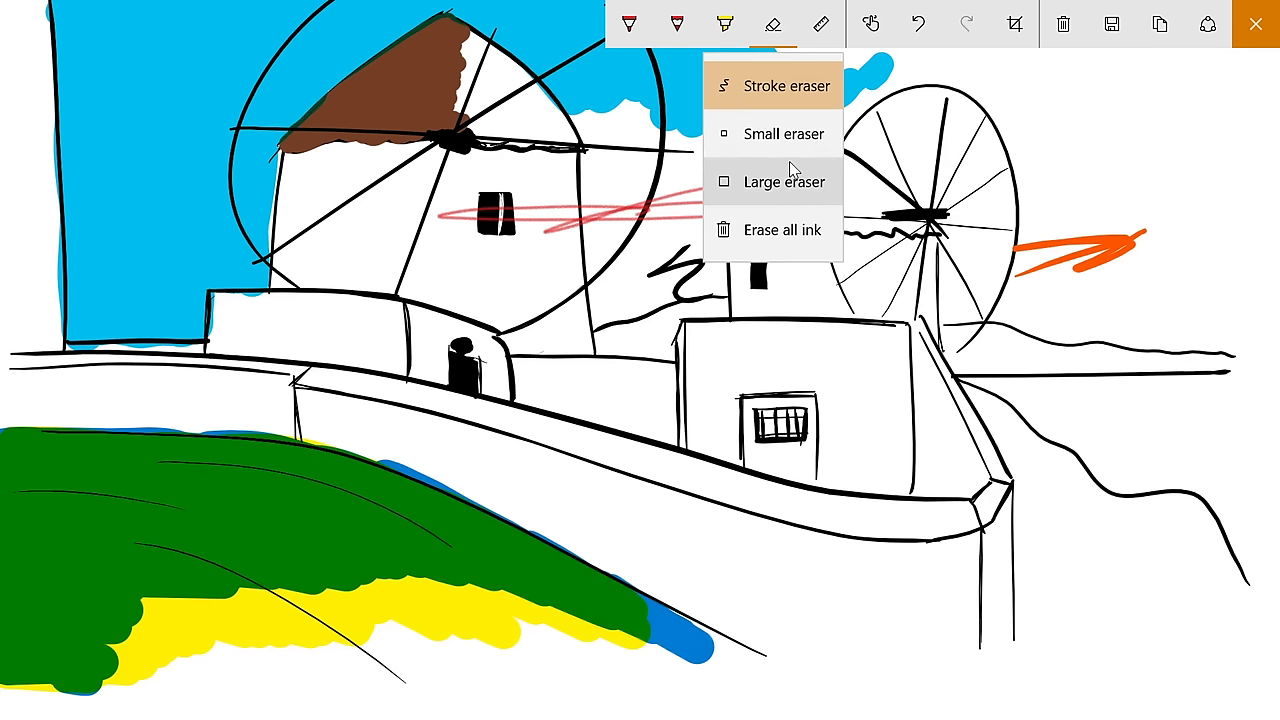
click(793, 100)
drag(621, 218, 601, 247)
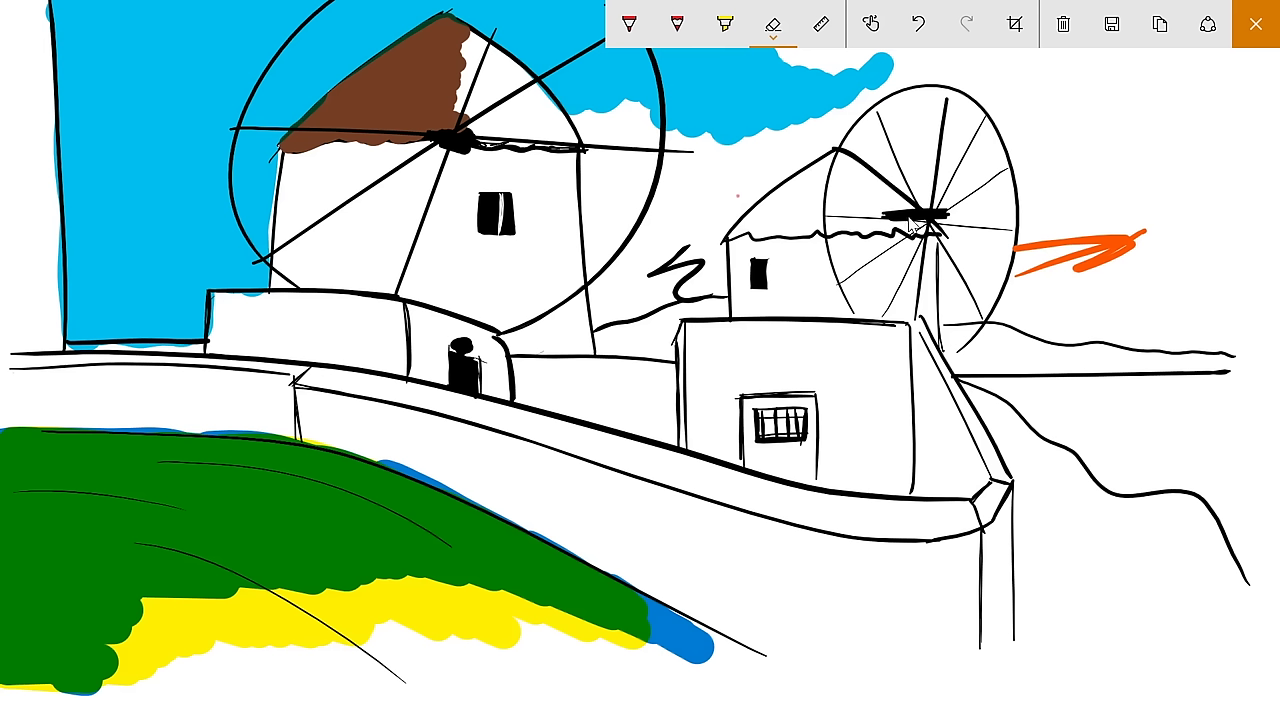
- Close the sketch, search Cortana for 'audib' and dismiss the results, then start a voice request
click(1257, 25)
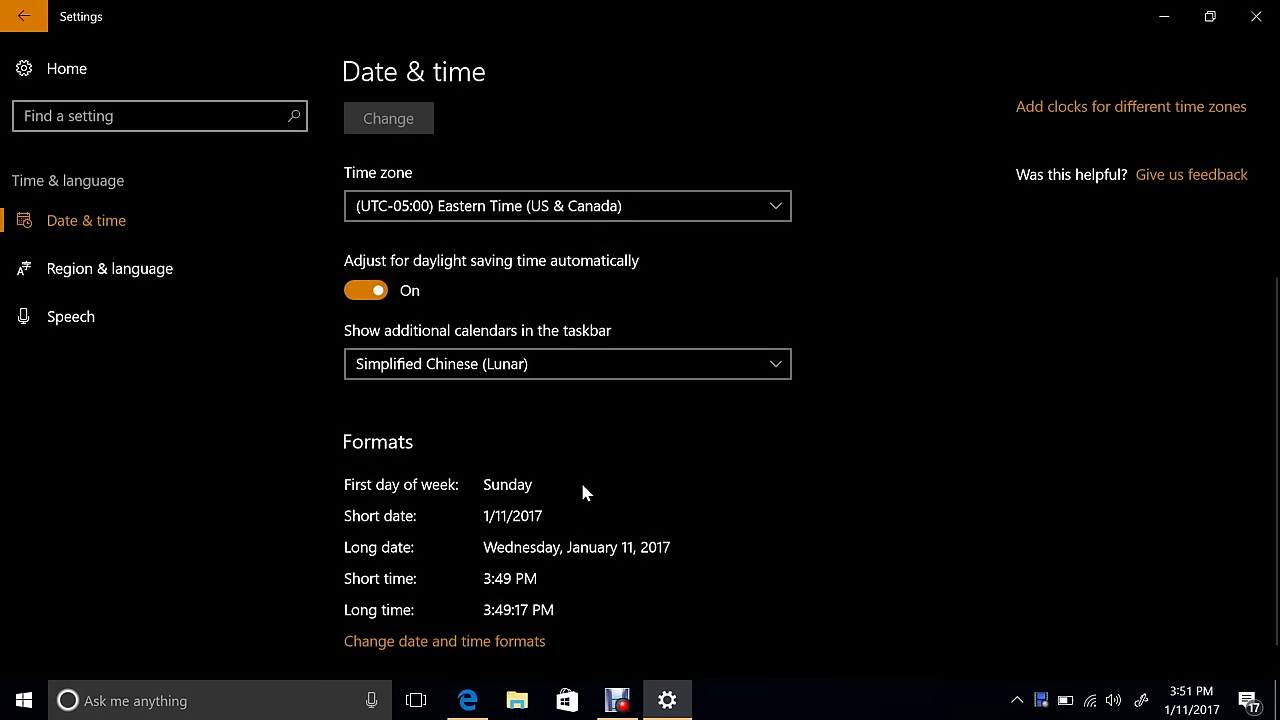
click(240, 697)
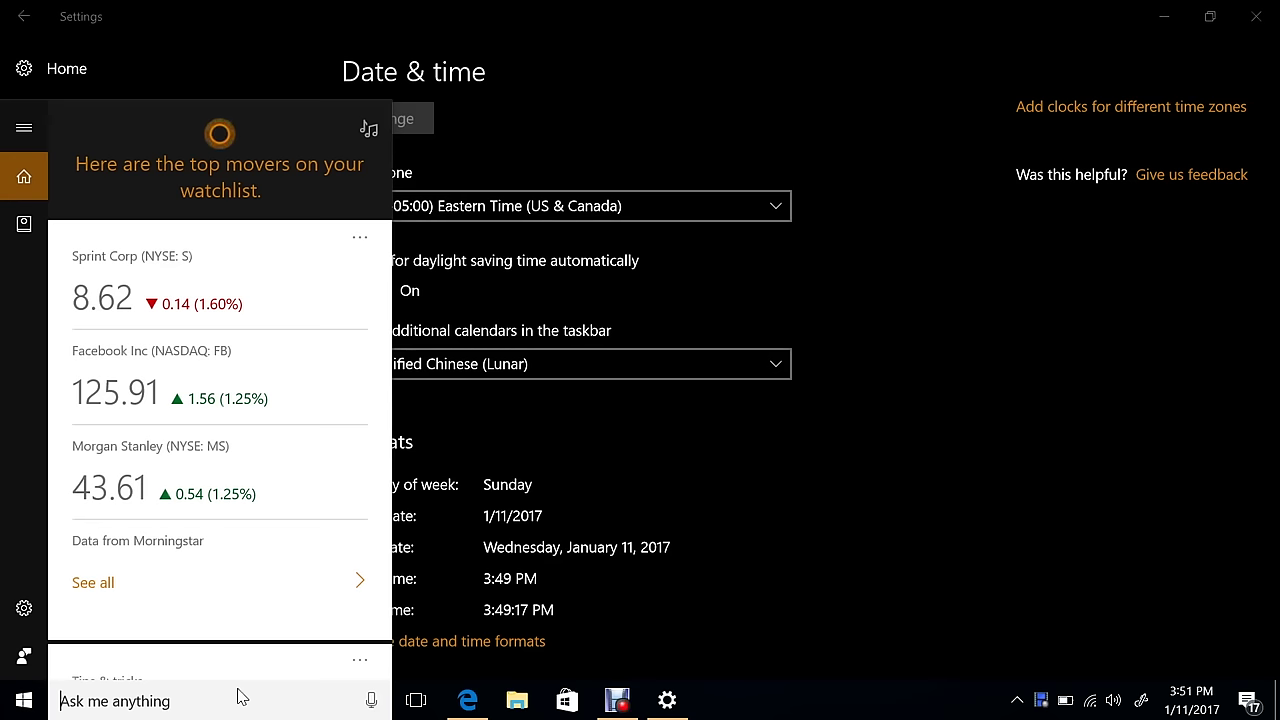
text(audib)
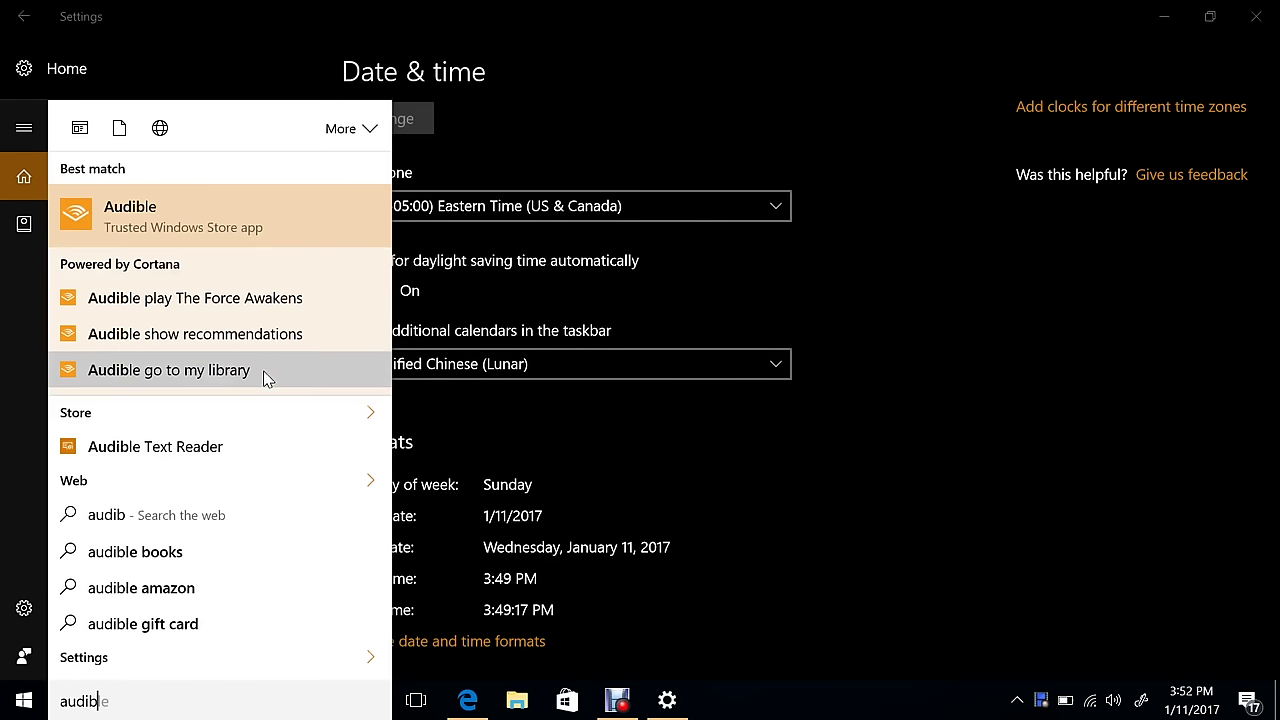
click(887, 488)
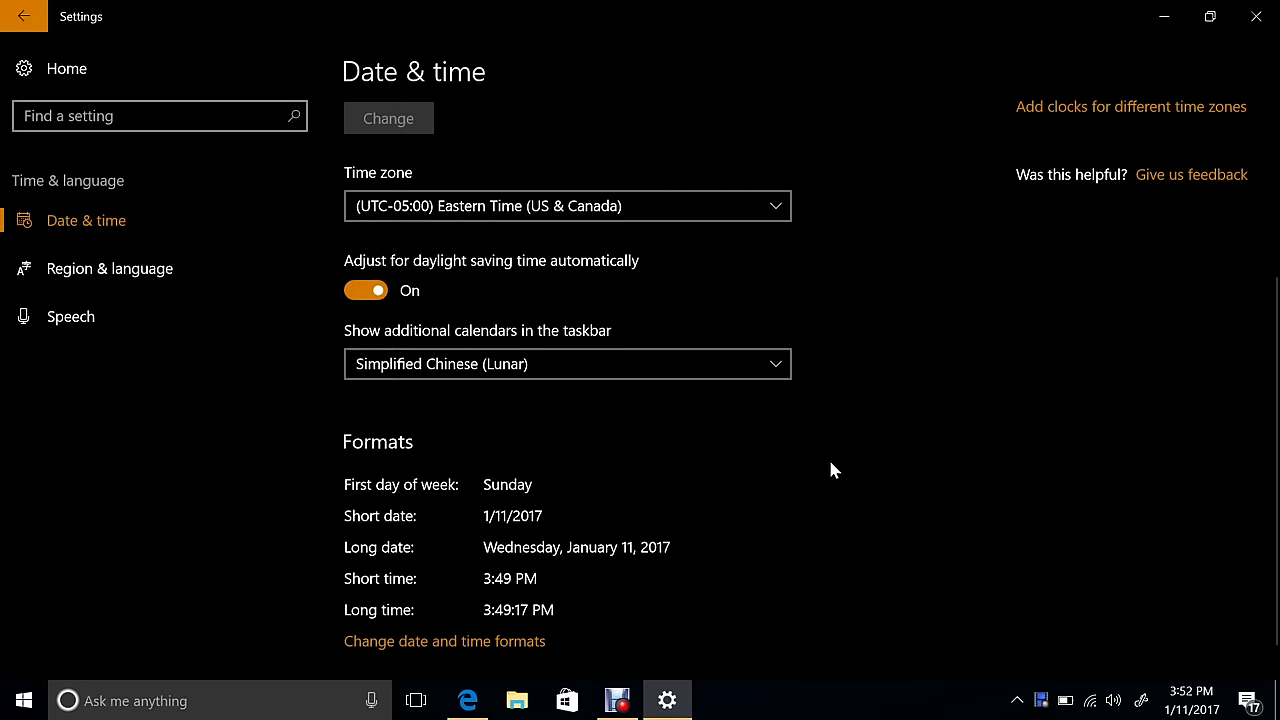
click(375, 703)
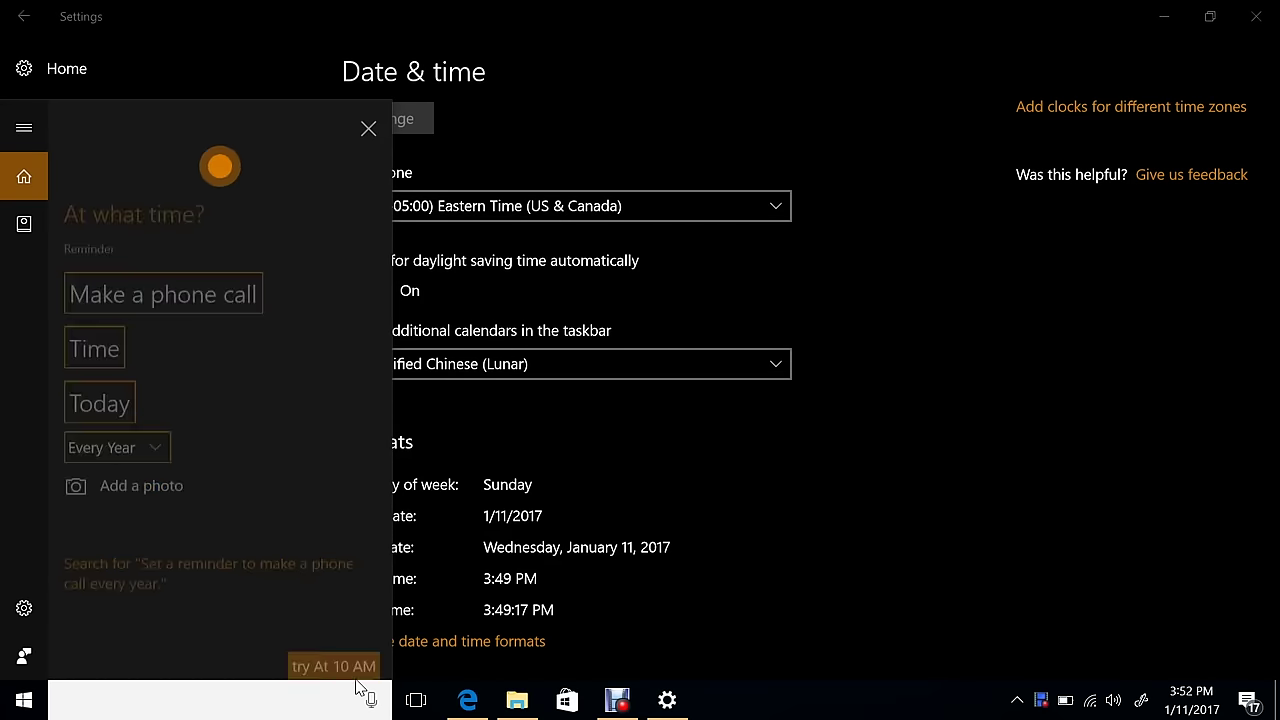
- Keep the phone-call reminder repeating Every Year and confirm it
click(164, 434)
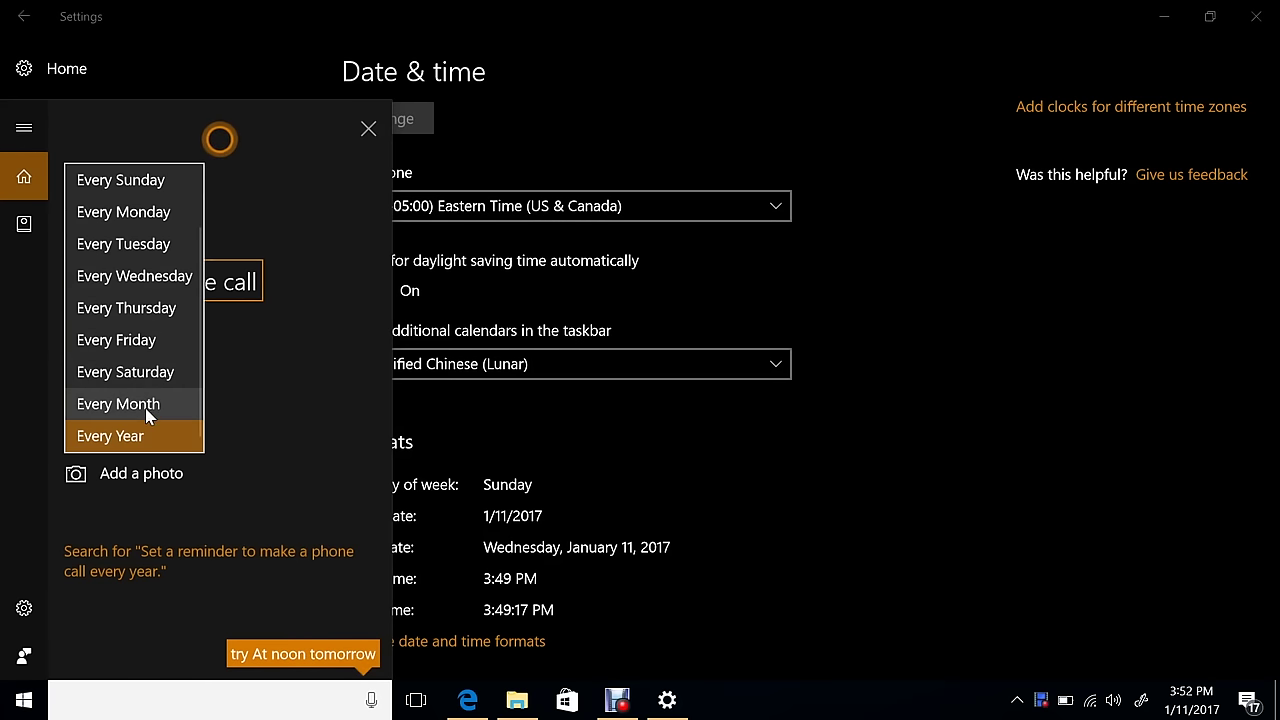
scroll(154, 340, up, 1)
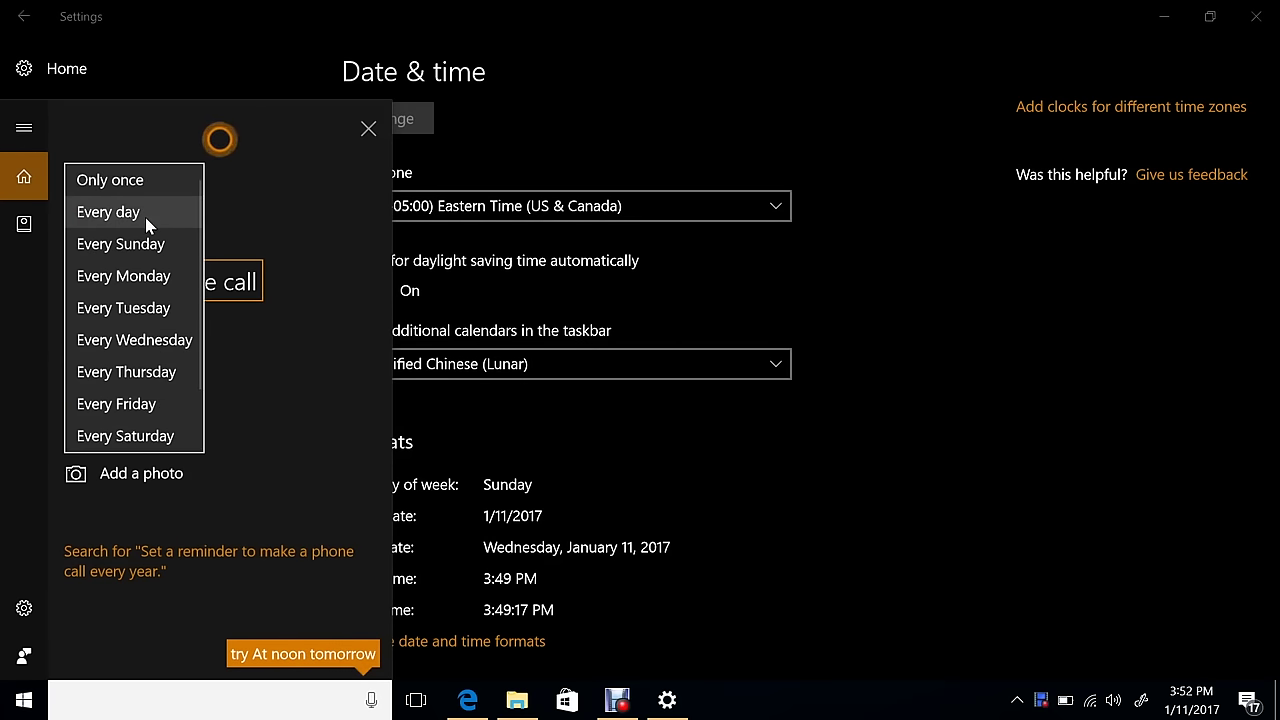
scroll(167, 350, down, 1)
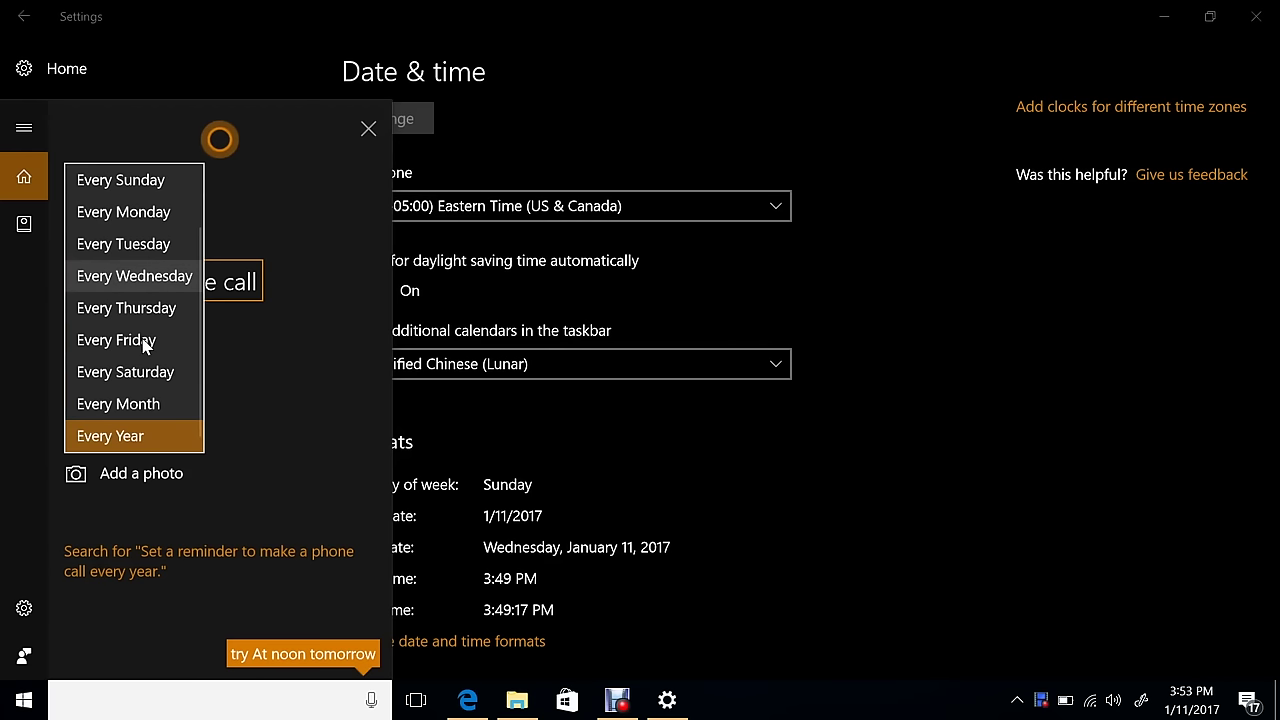
click(340, 450)
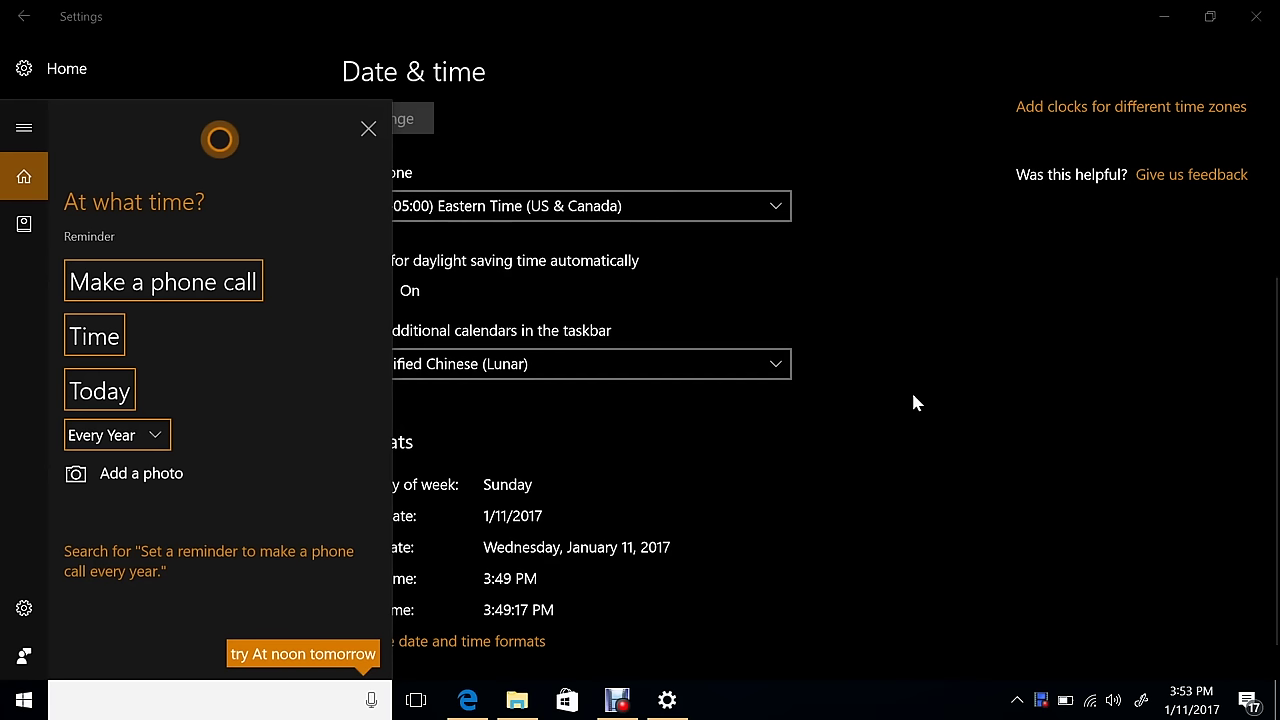
- Switch on the Keyboard shortcut option in Cortana's settings
click(24, 608)
scroll(210, 330, down, 5)
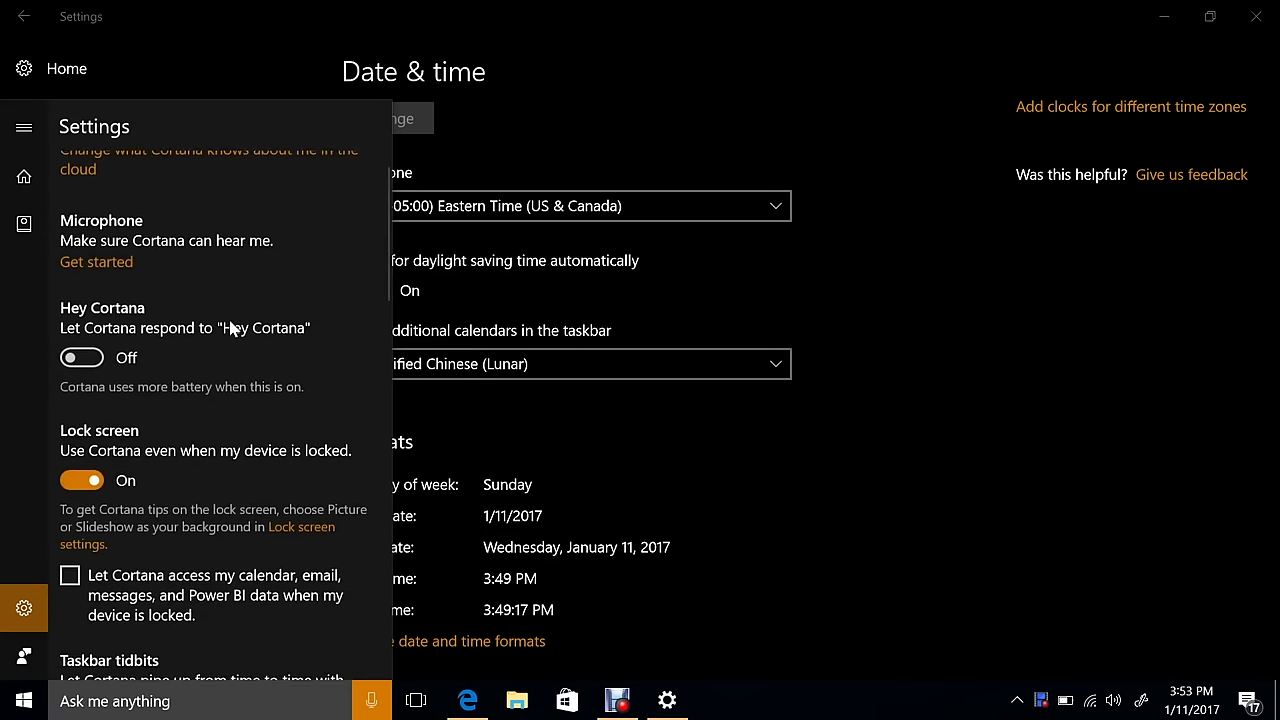
click(90, 402)
- Close Cortana and go back to the Windows Settings home page
scroll(196, 445, down, 5)
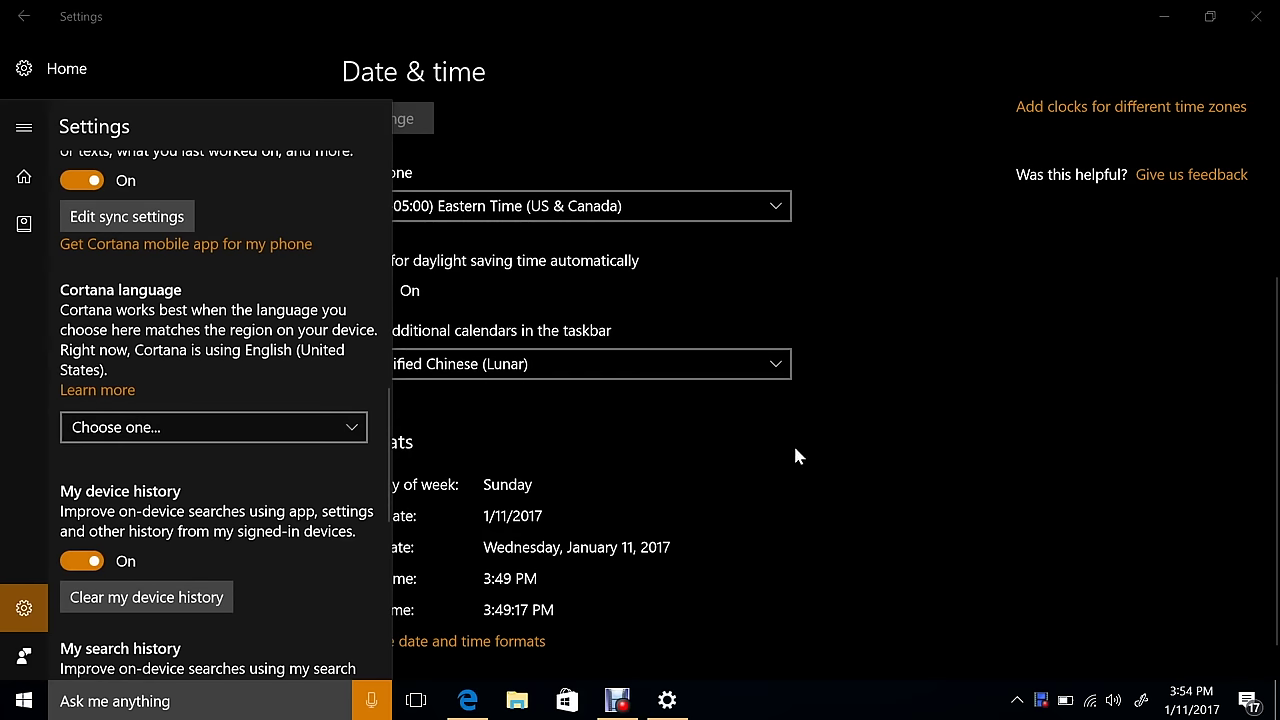
click(976, 418)
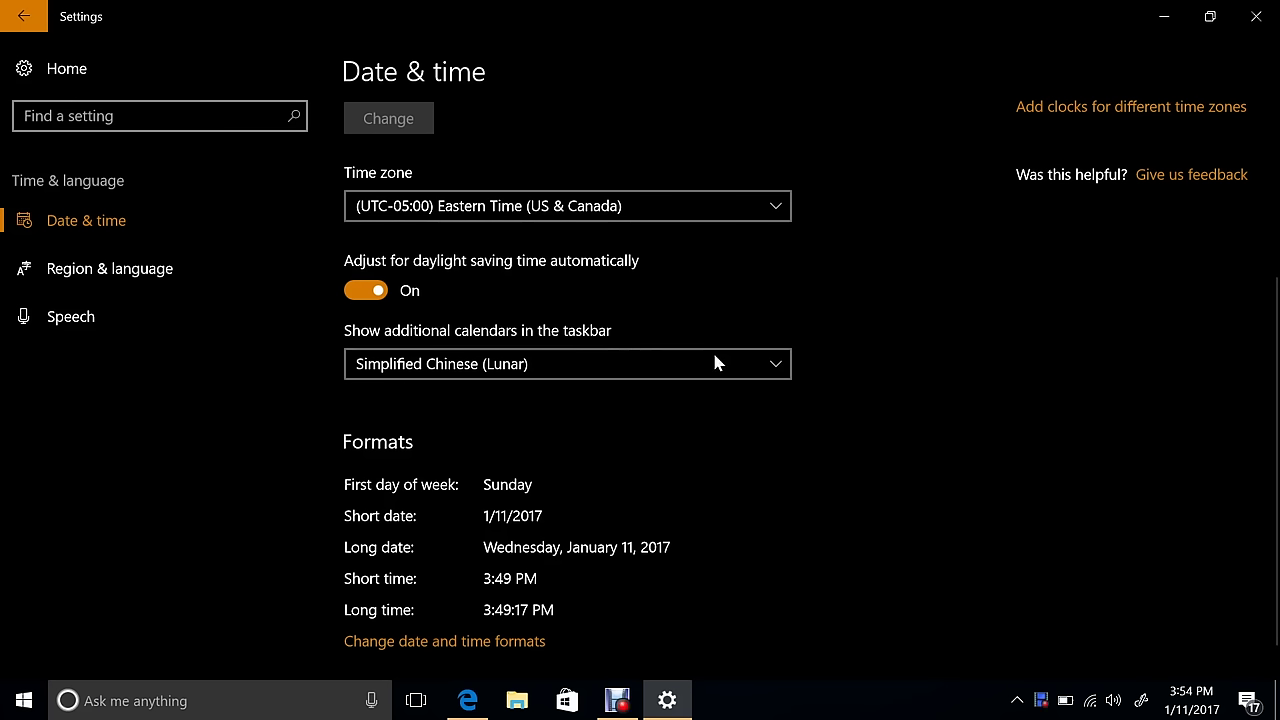
click(24, 17)
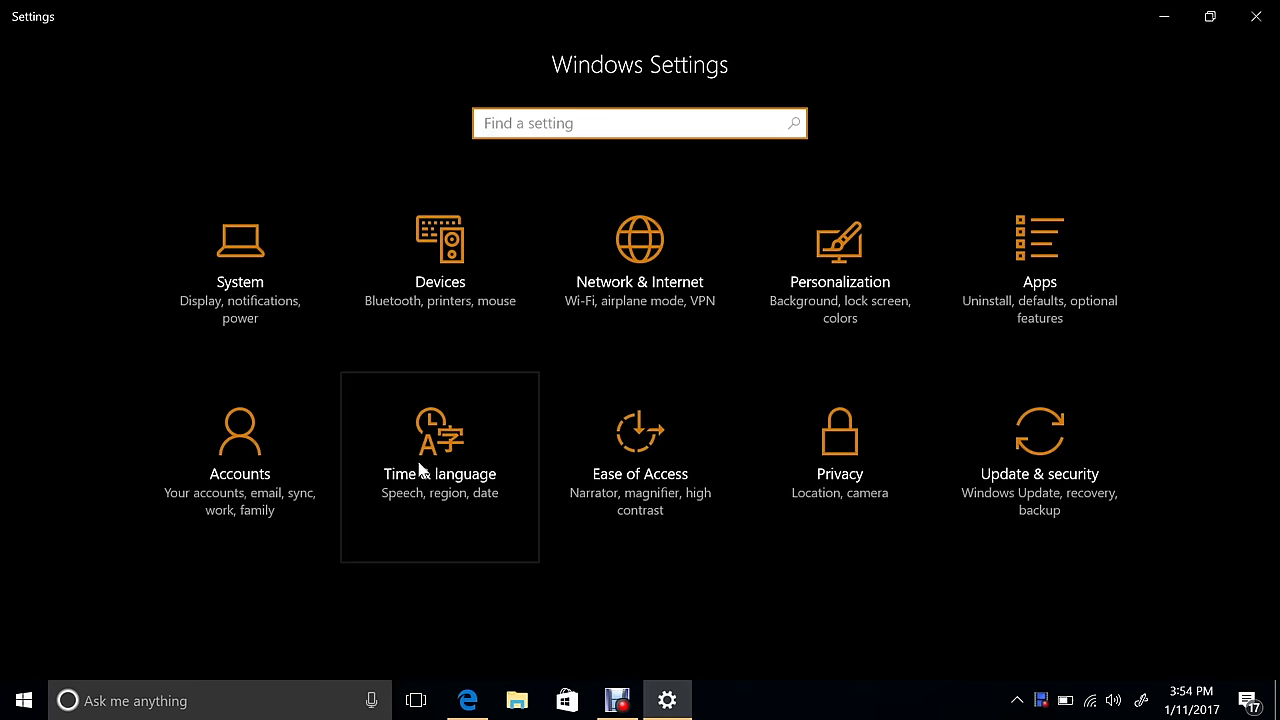
- Apply the High Contrast #1 theme in Ease of Access, then turn it off with Alt+Shift+Print Screen
click(638, 481)
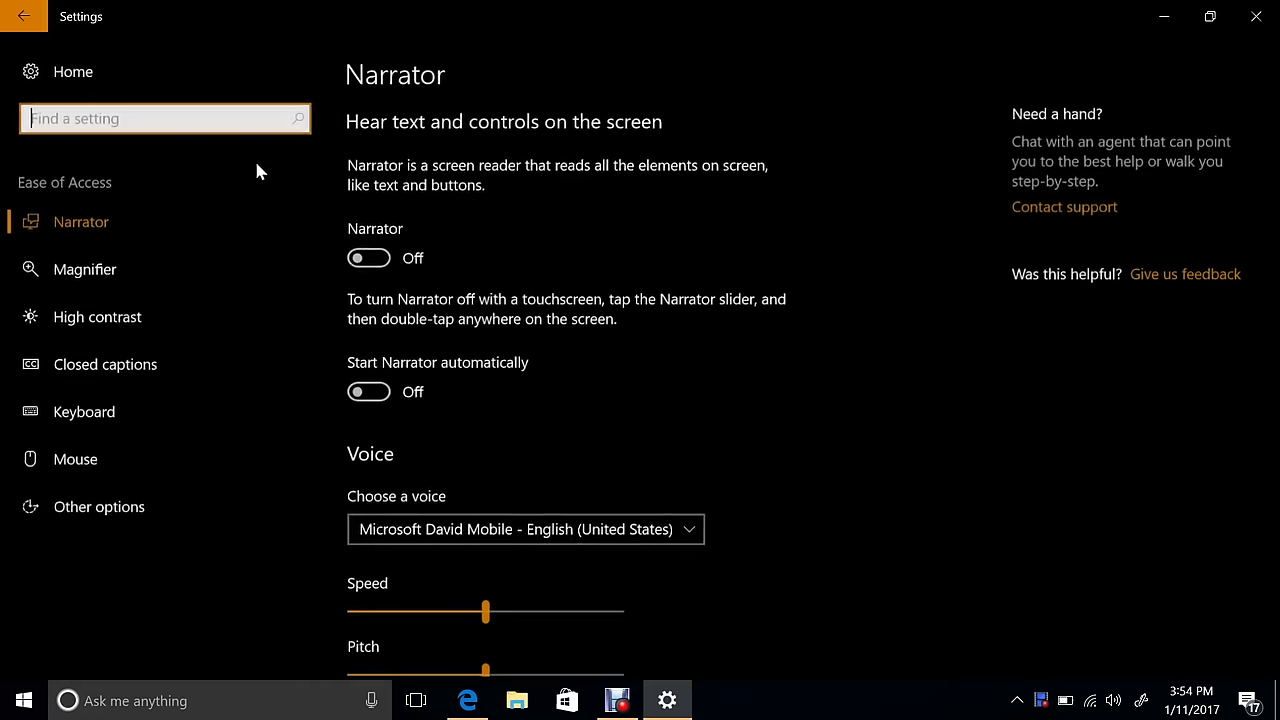
click(154, 316)
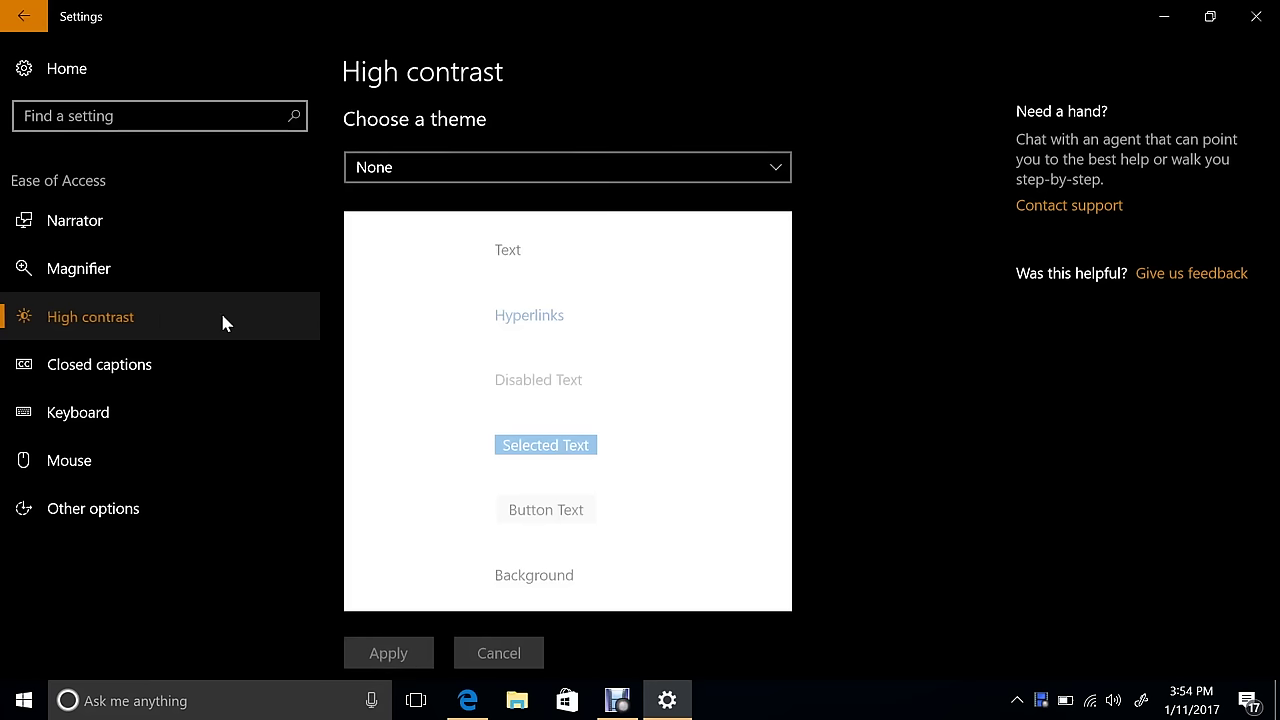
click(551, 172)
click(545, 205)
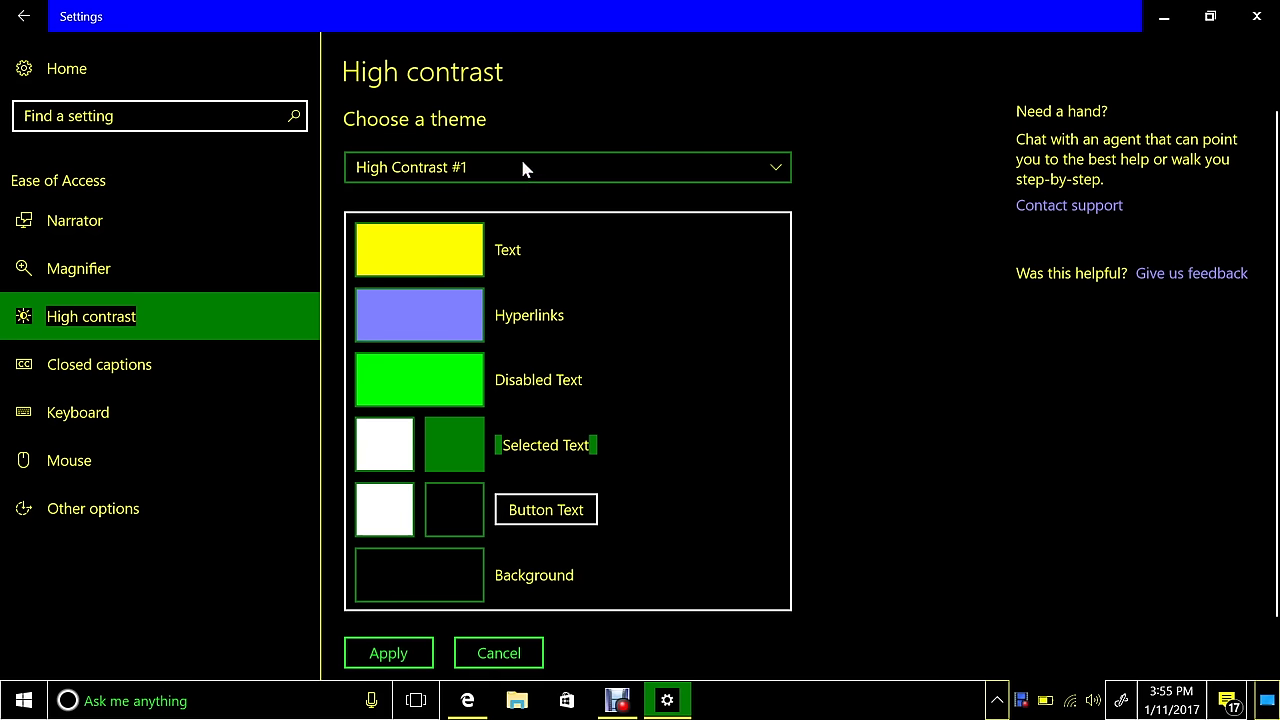
key(alt+shift+Print)
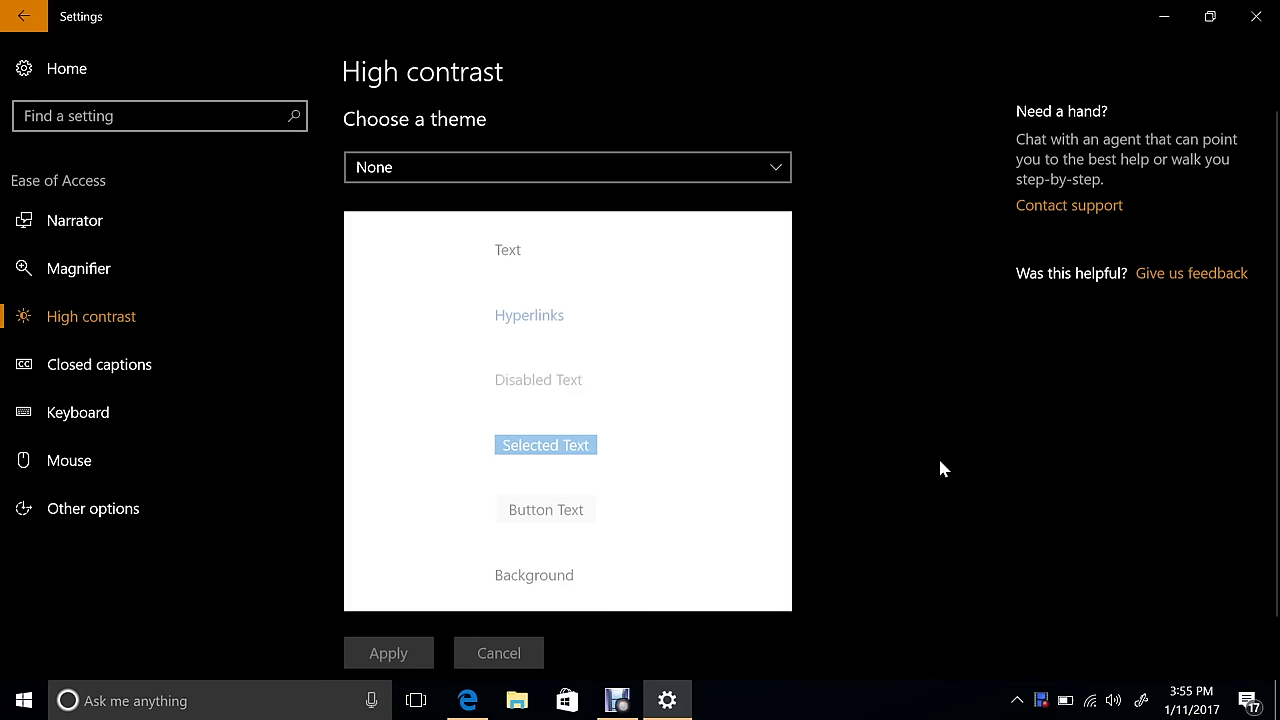
scroll(906, 487, down, 1)
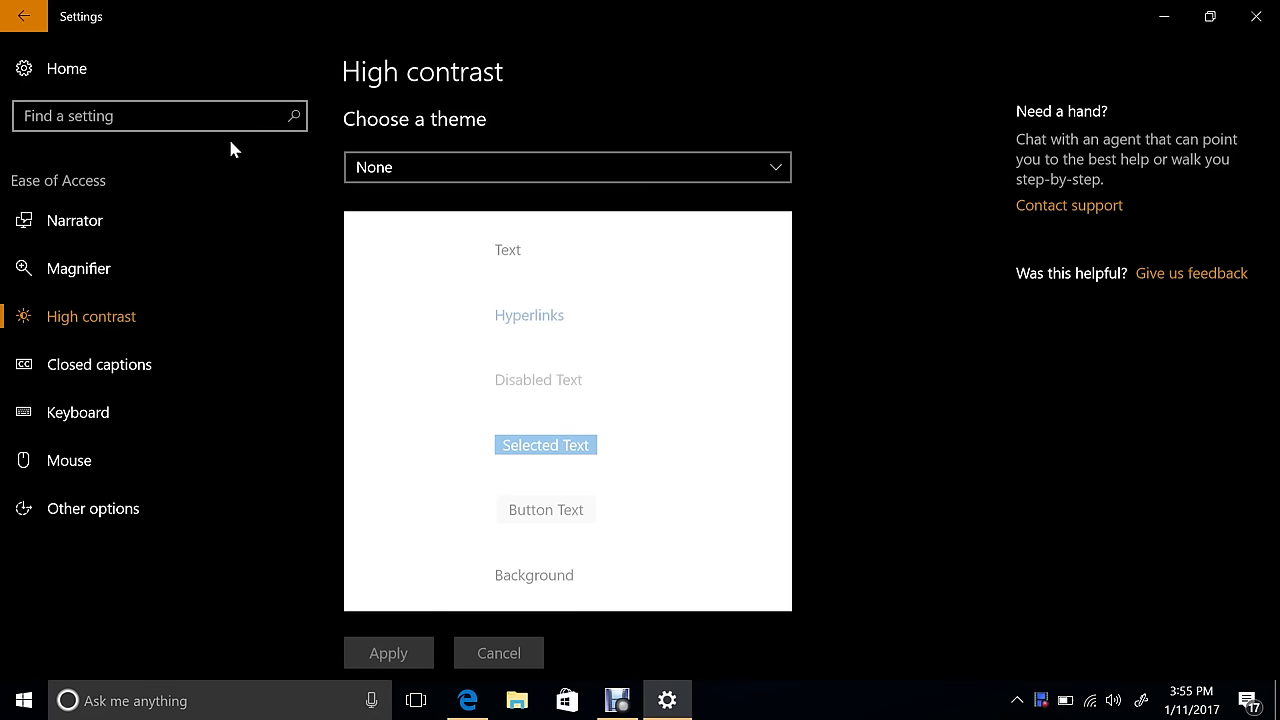
click(28, 20)
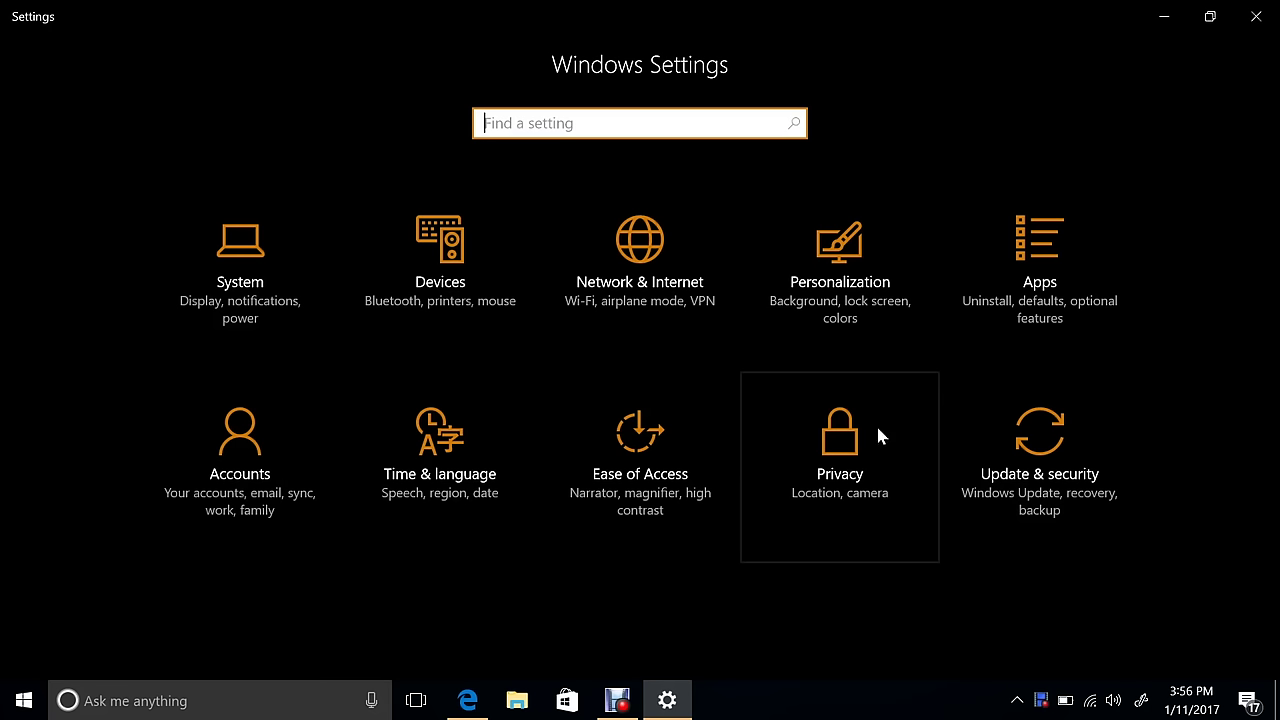
click(672, 480)
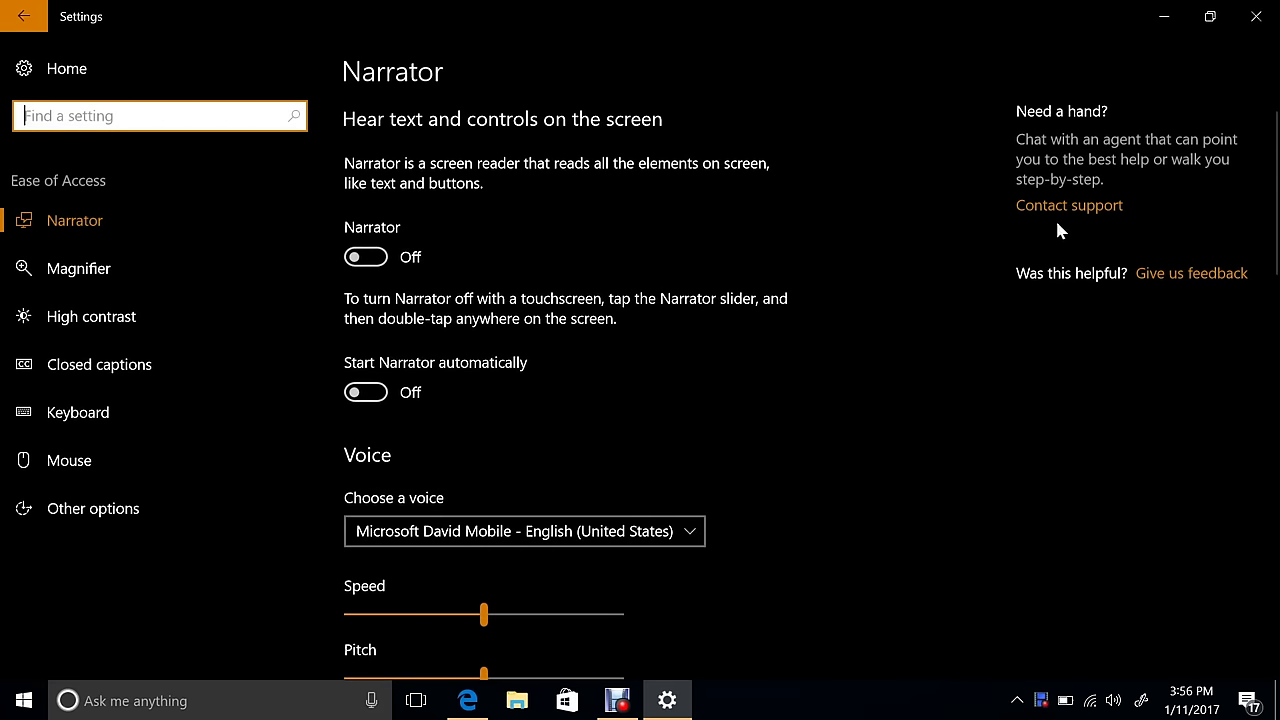
click(50, 267)
click(158, 360)
click(148, 423)
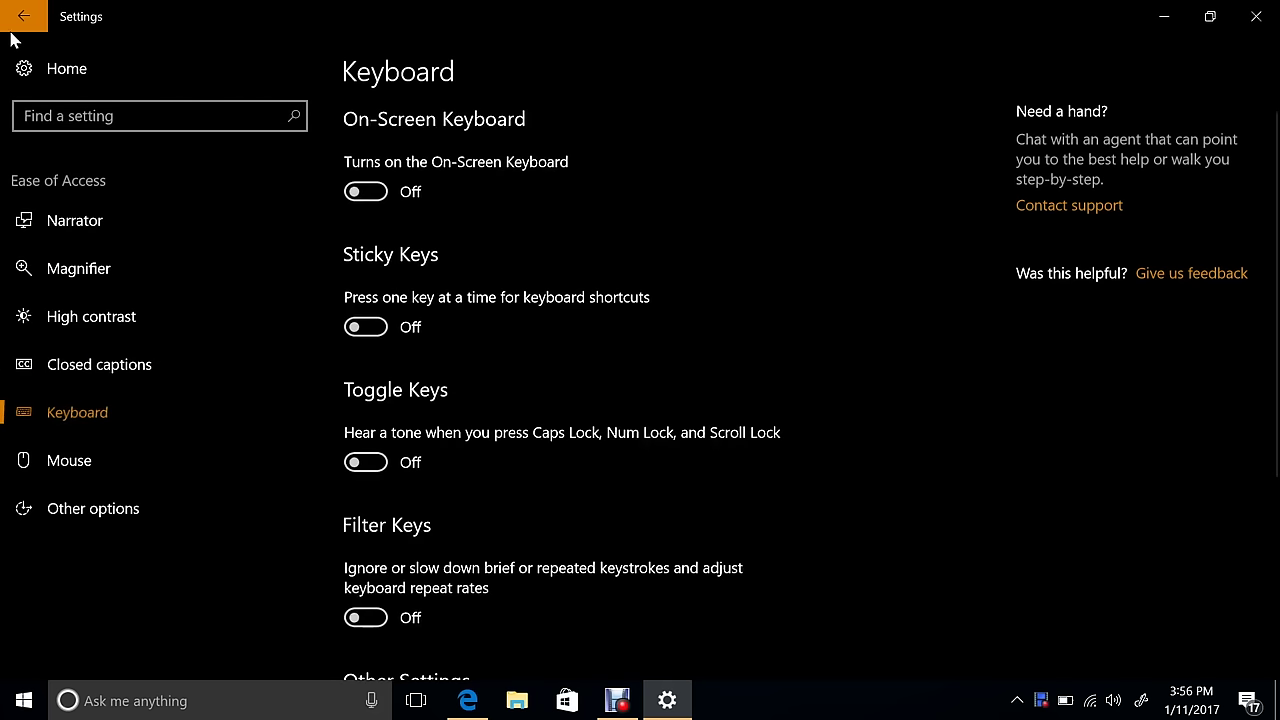
click(14, 22)
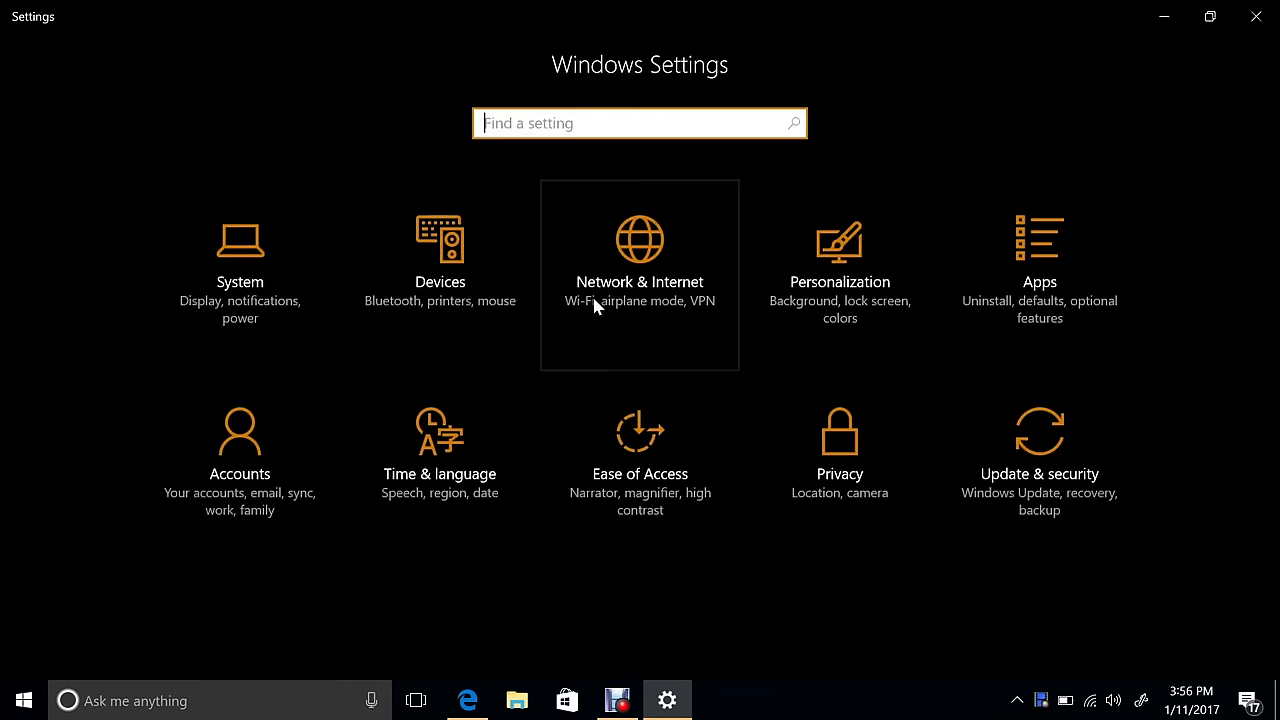
click(428, 268)
click(14, 22)
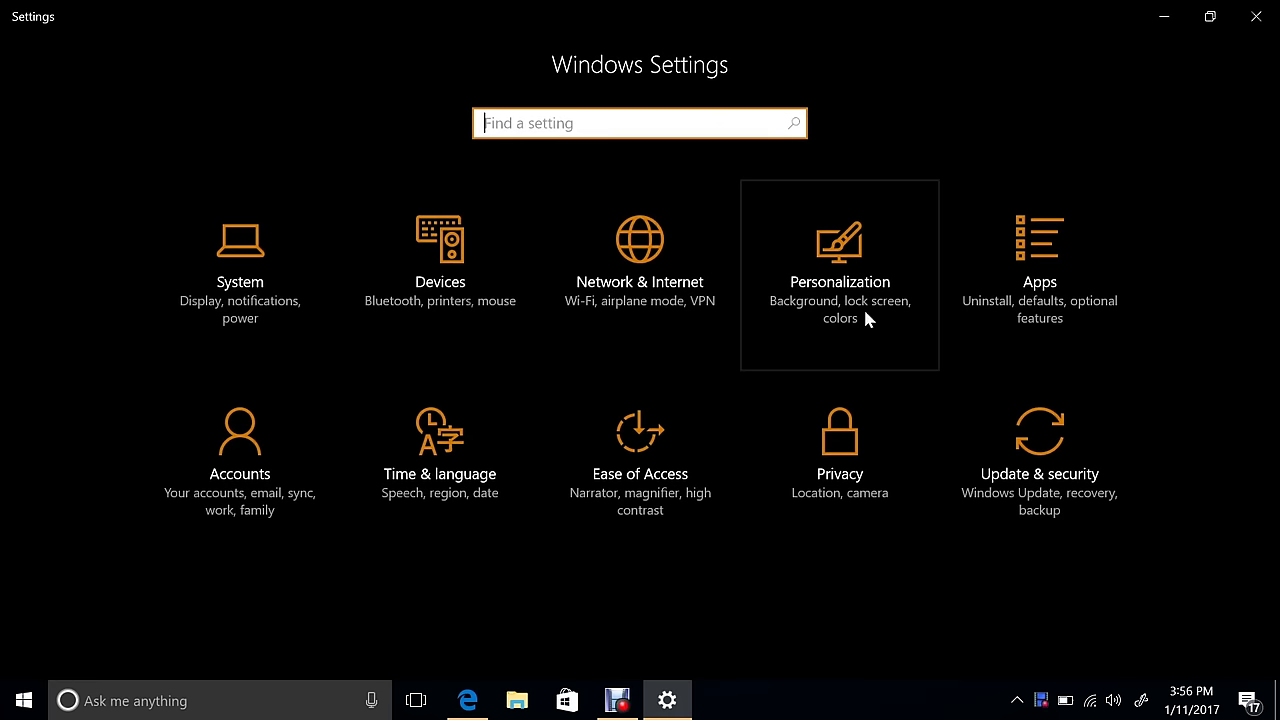
click(1018, 306)
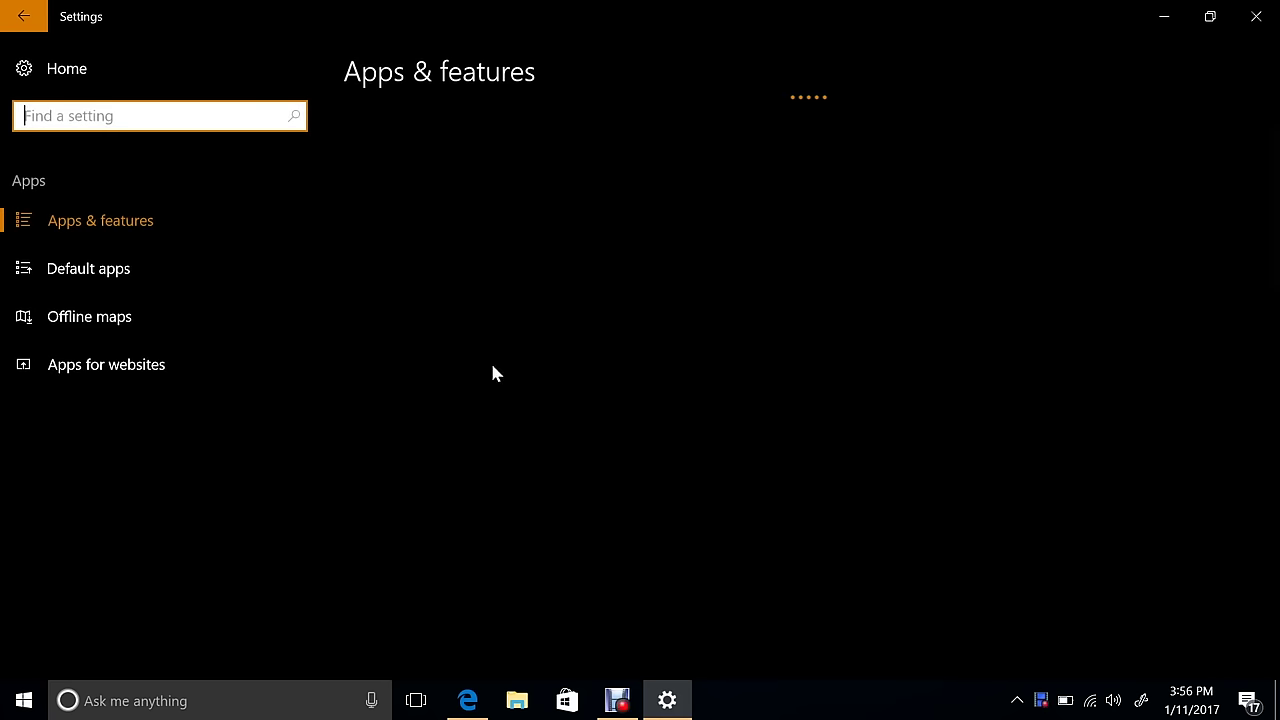
click(130, 275)
click(18, 18)
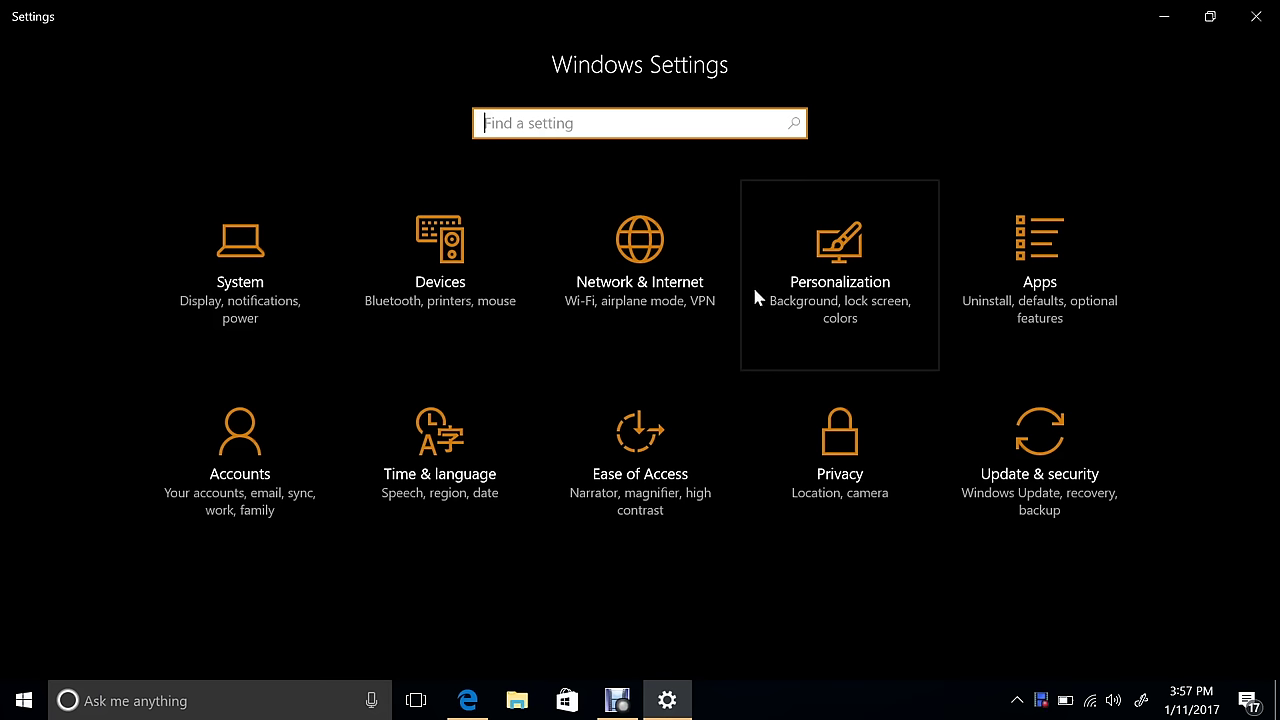
click(458, 287)
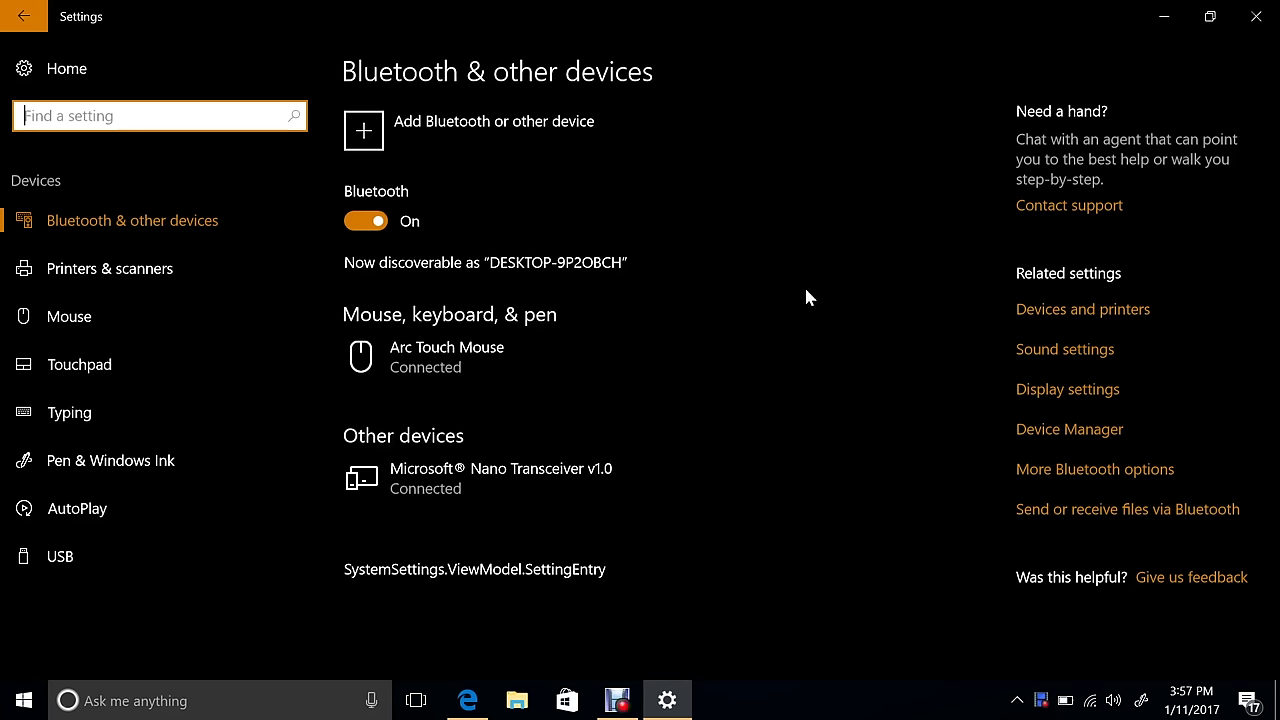
click(126, 269)
scroll(583, 323, down, 1)
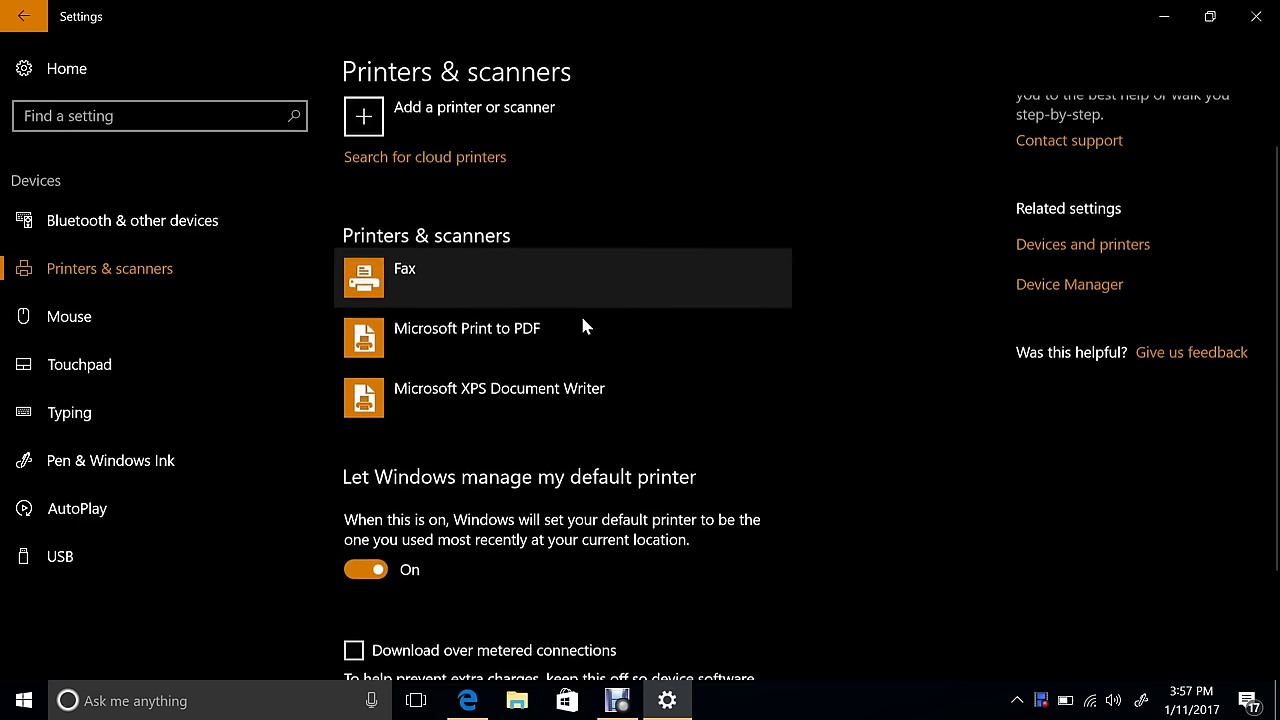
scroll(585, 326, up, 1)
scroll(584, 326, down, 1)
scroll(574, 311, up, 2)
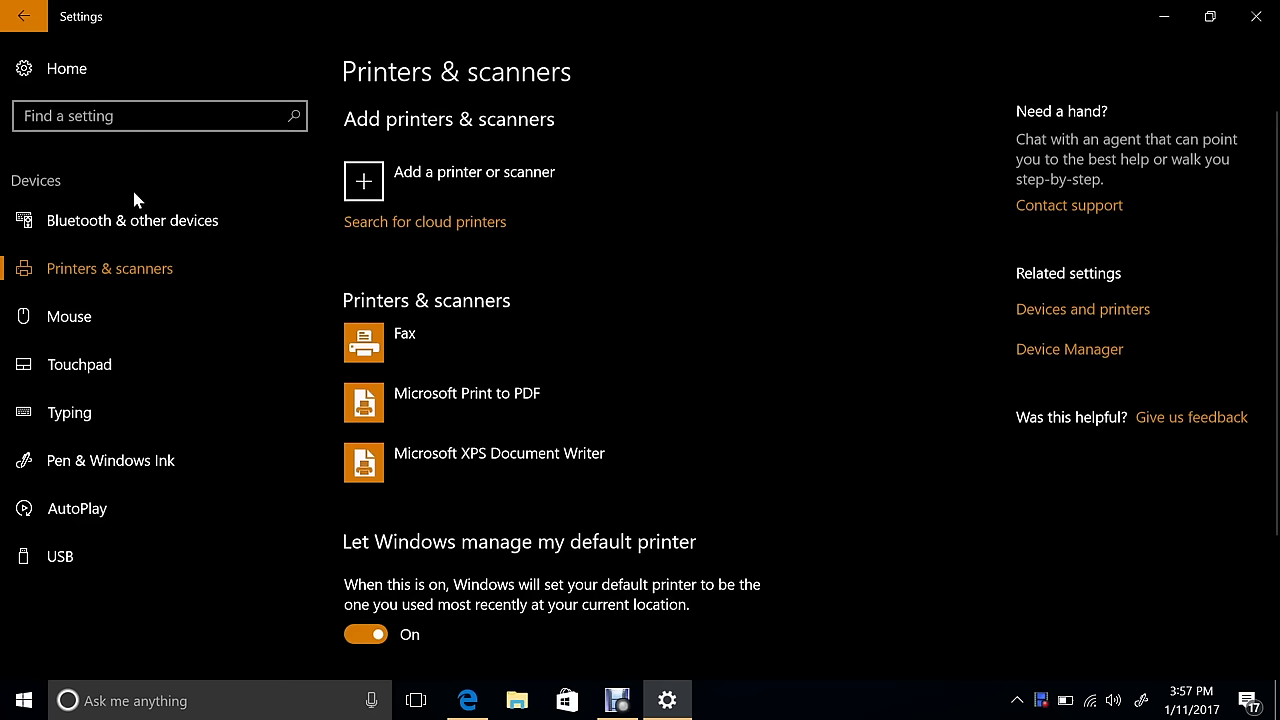
click(158, 213)
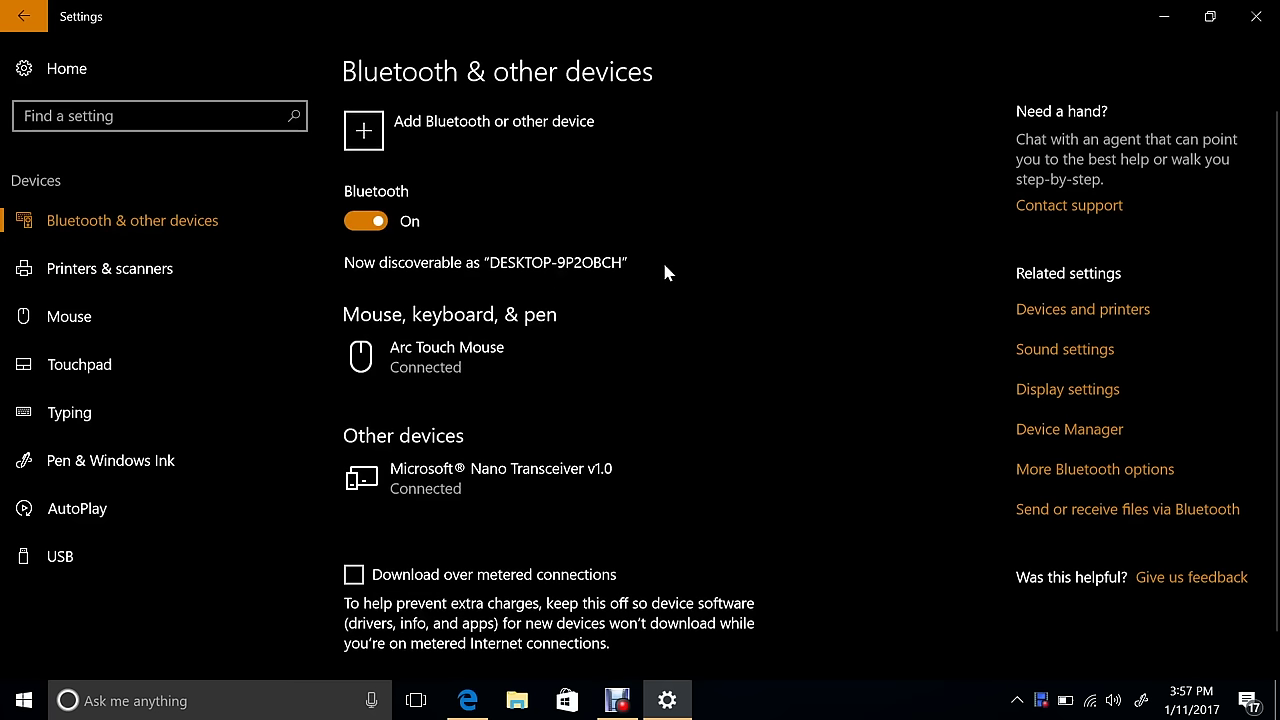
scroll(571, 491, down, 1)
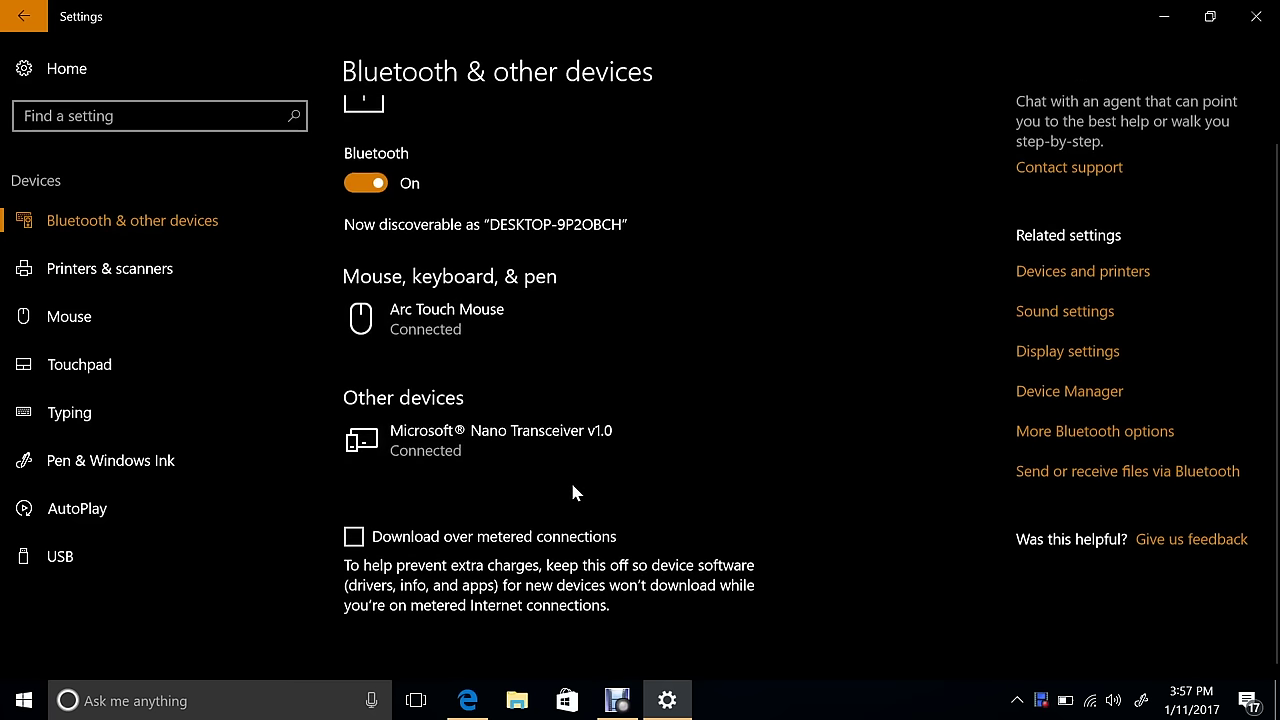
scroll(650, 490, up, 1)
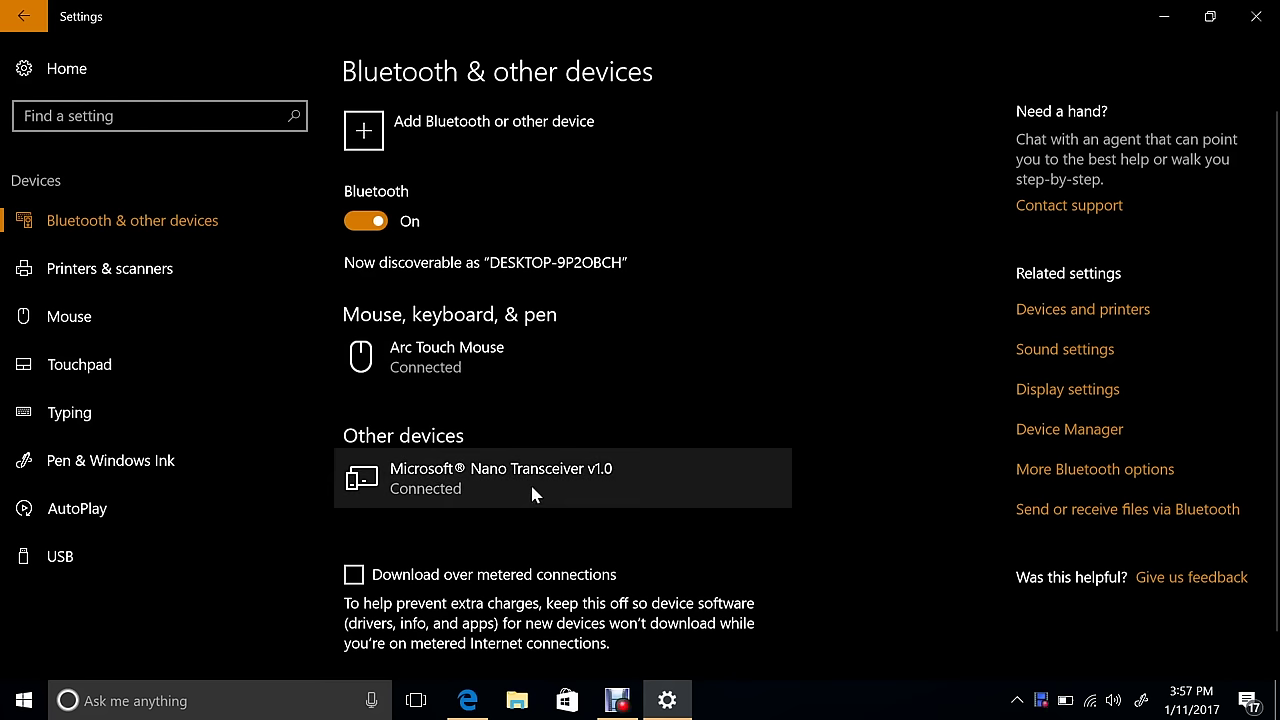
scroll(455, 594, down, 1)
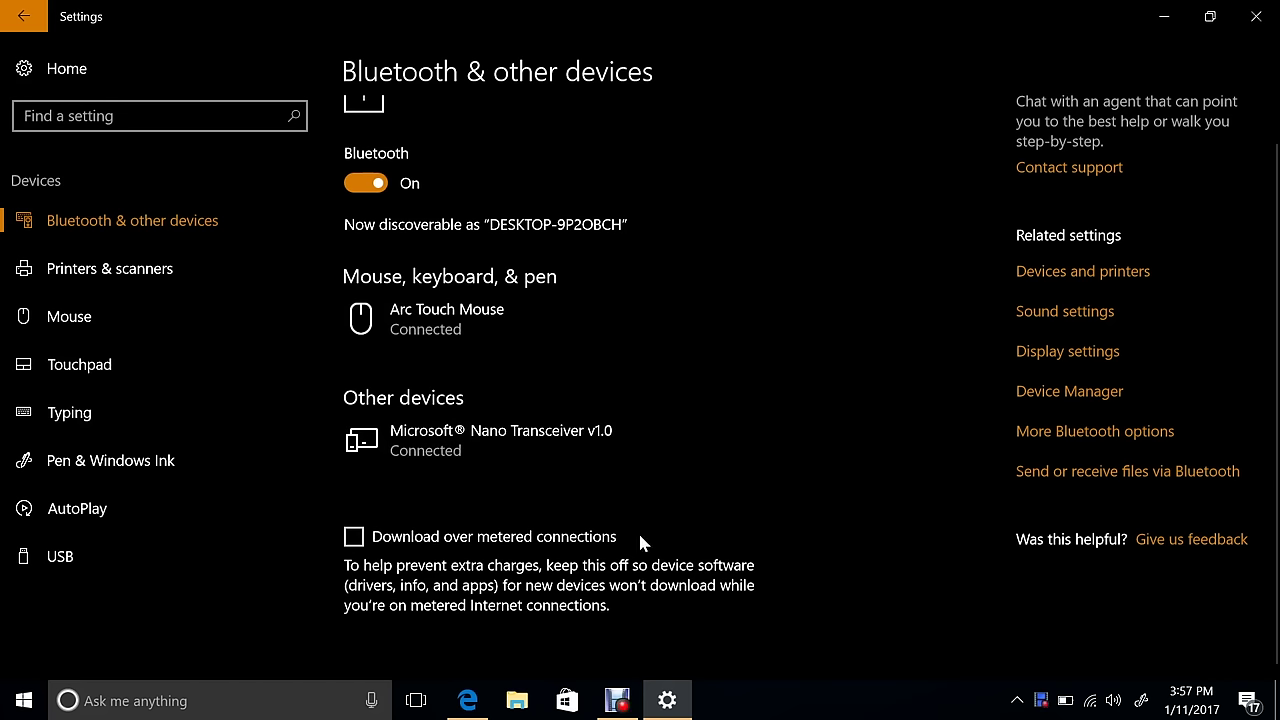
scroll(609, 335, up, 1)
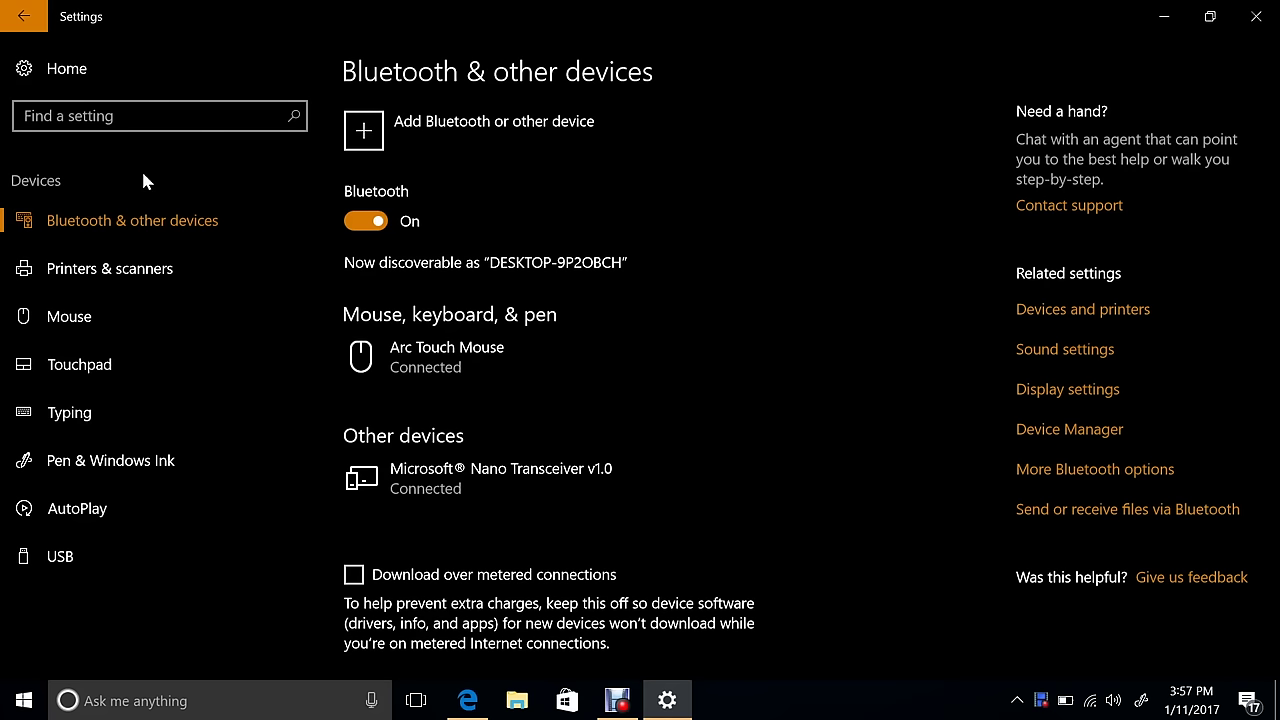
click(24, 16)
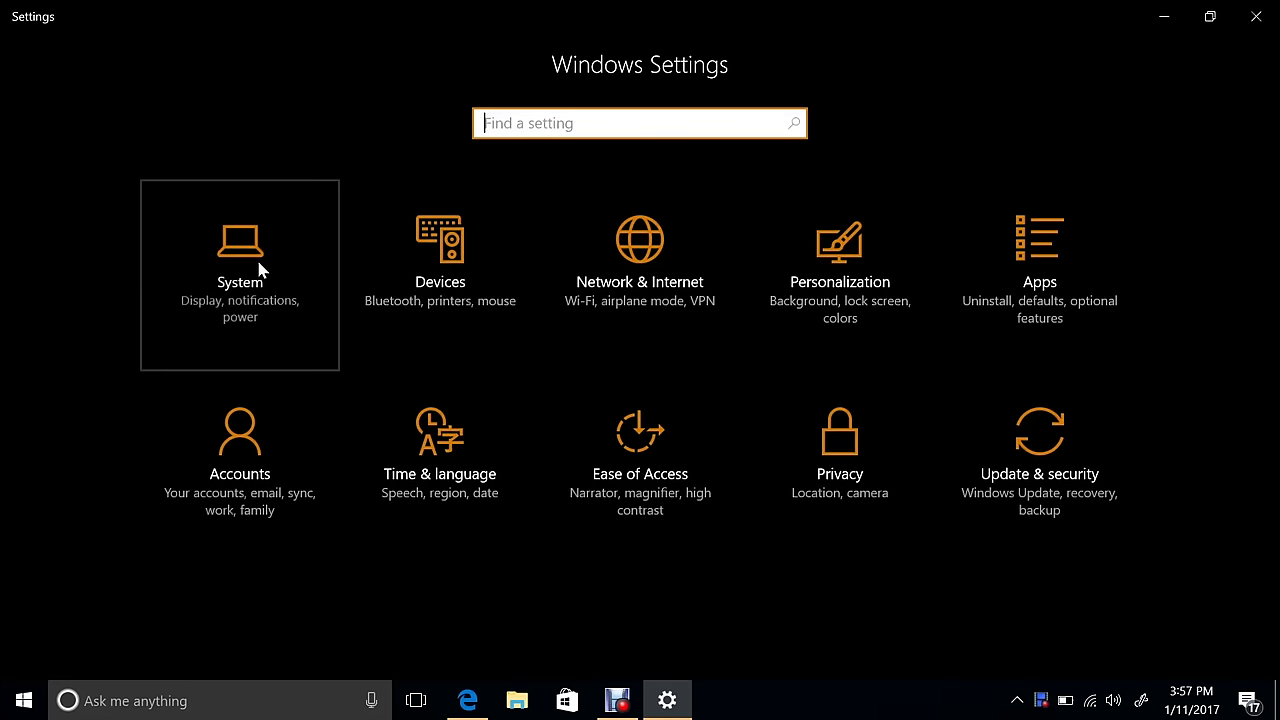
- In System display settings, keep the resolution at 1920 × 1080 (Recommended)
click(240, 260)
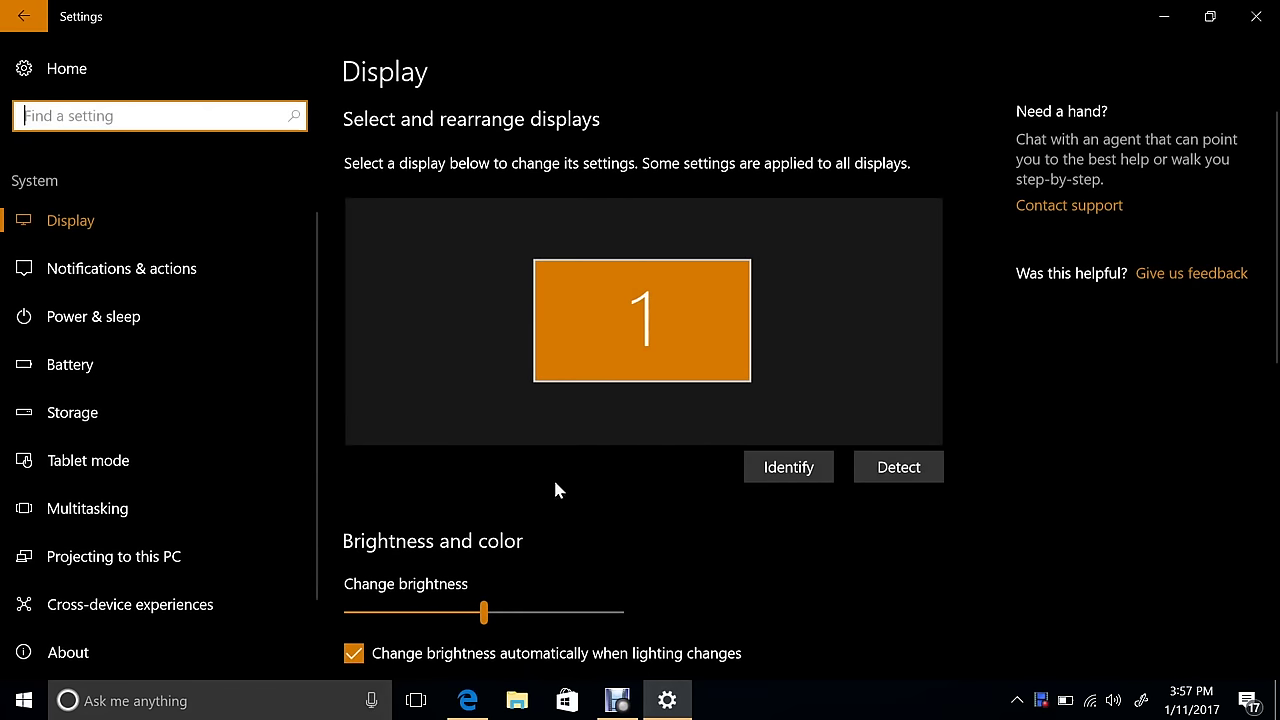
scroll(589, 391, down, 5)
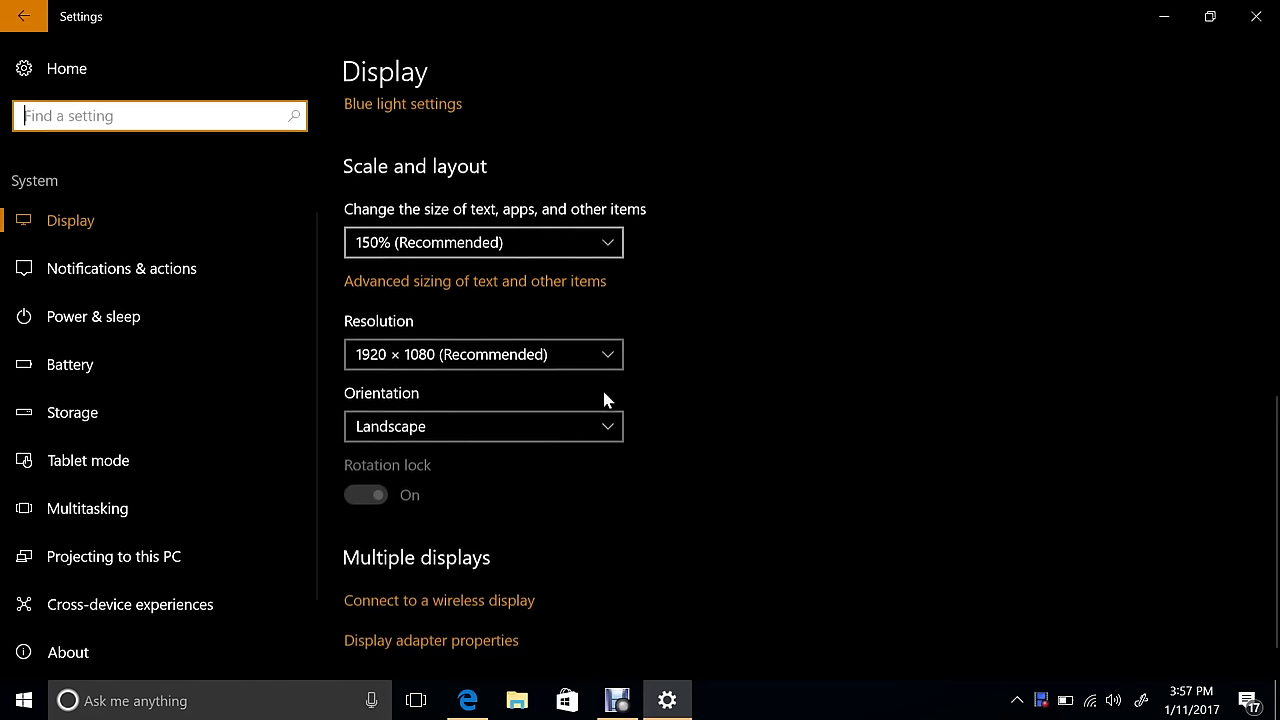
scroll(604, 400, down, 1)
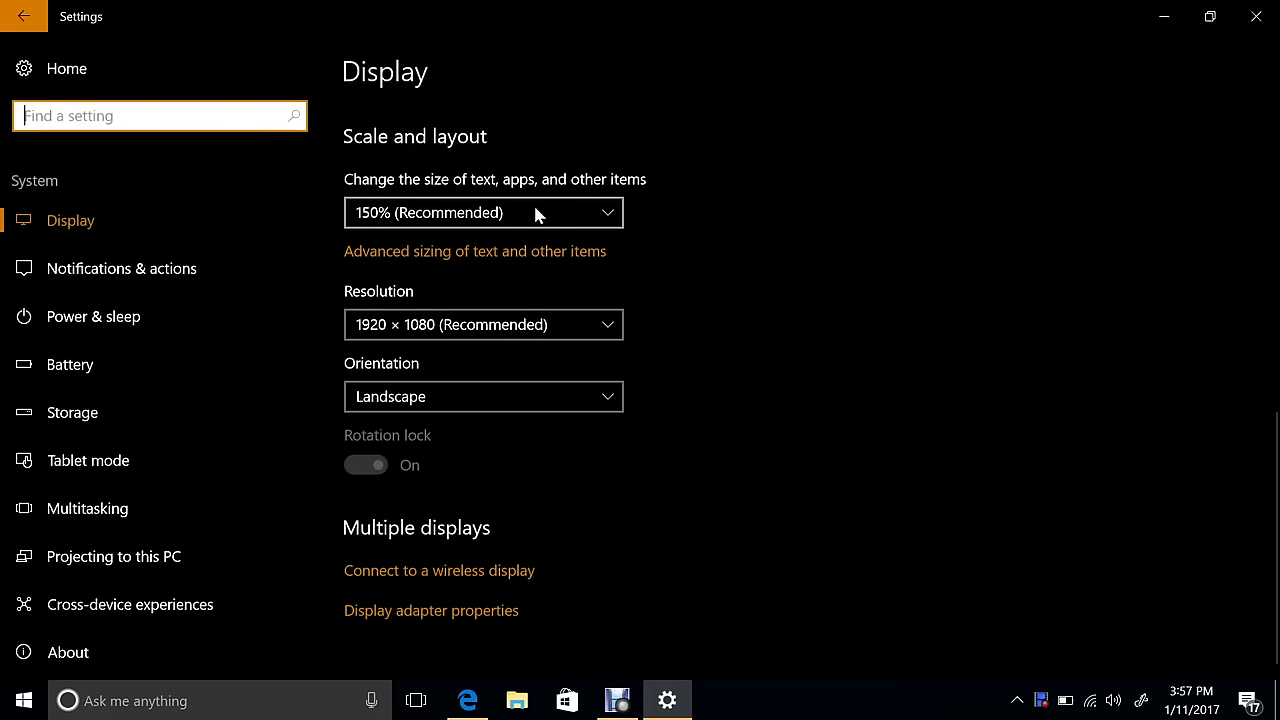
click(537, 323)
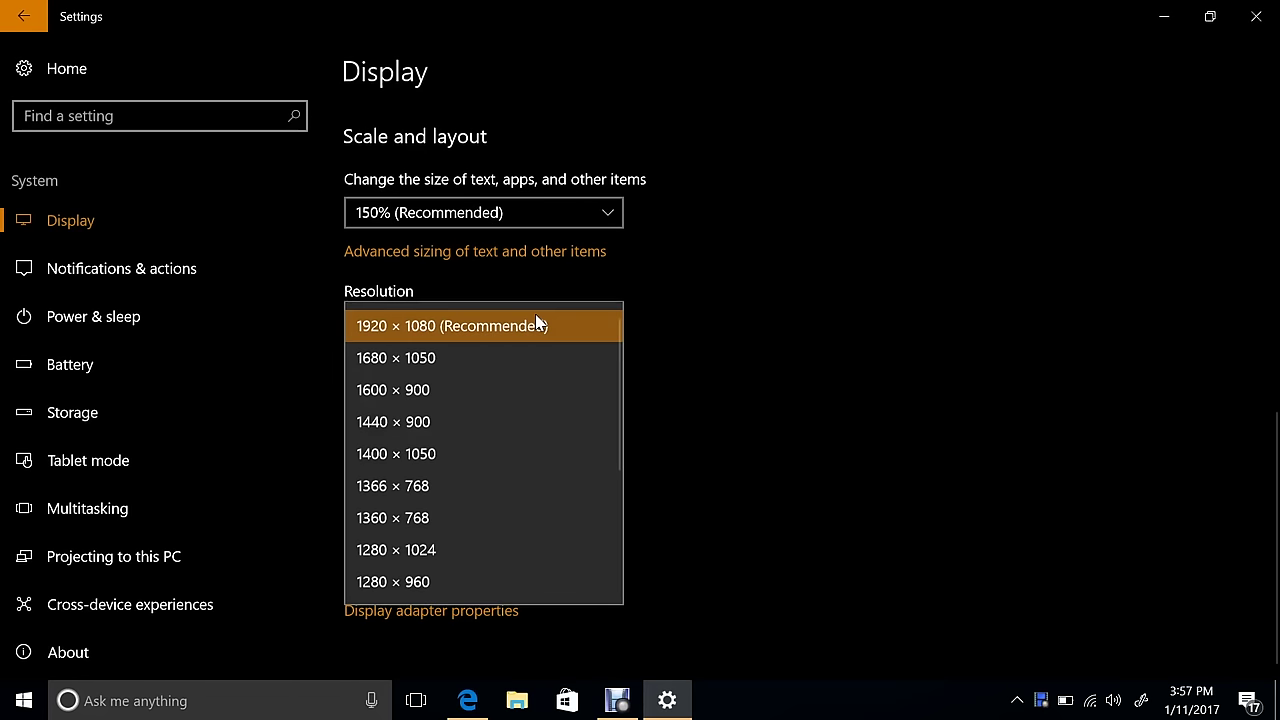
click(589, 327)
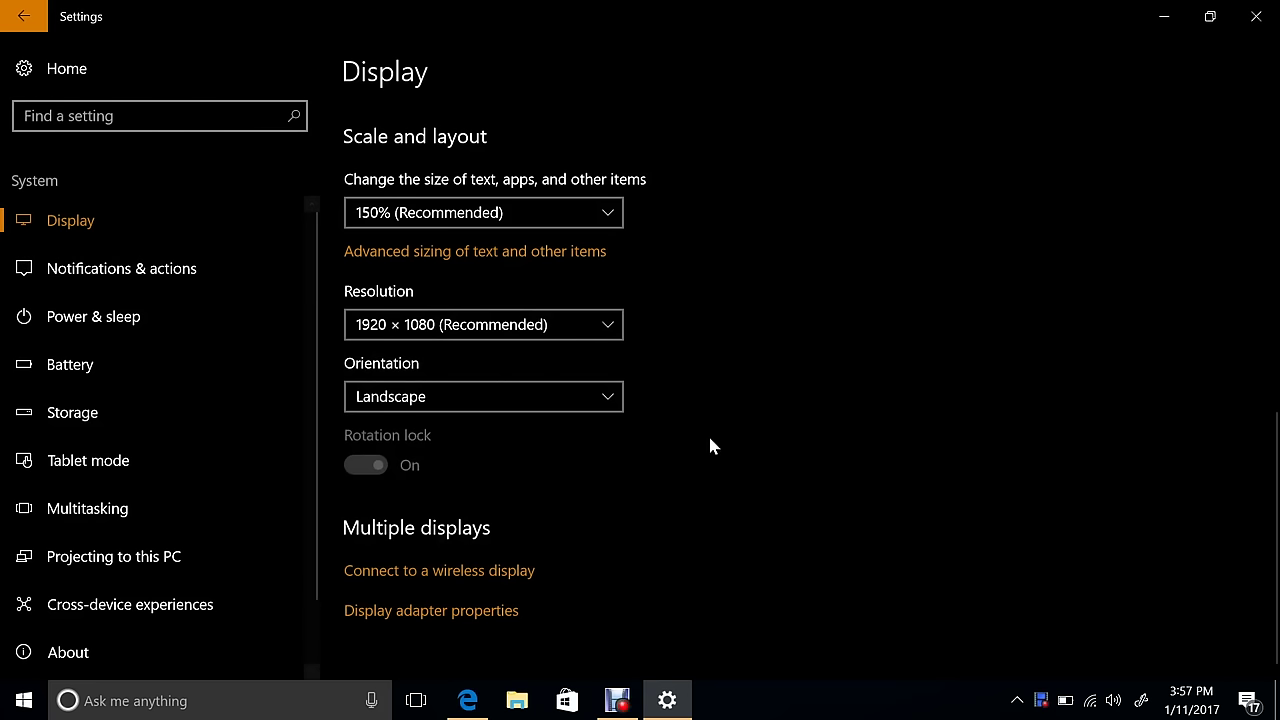
scroll(710, 440, up, 4)
- Turn blue light reduction on now, schedule it nightly, and adjust the night colour temperature slider
click(425, 427)
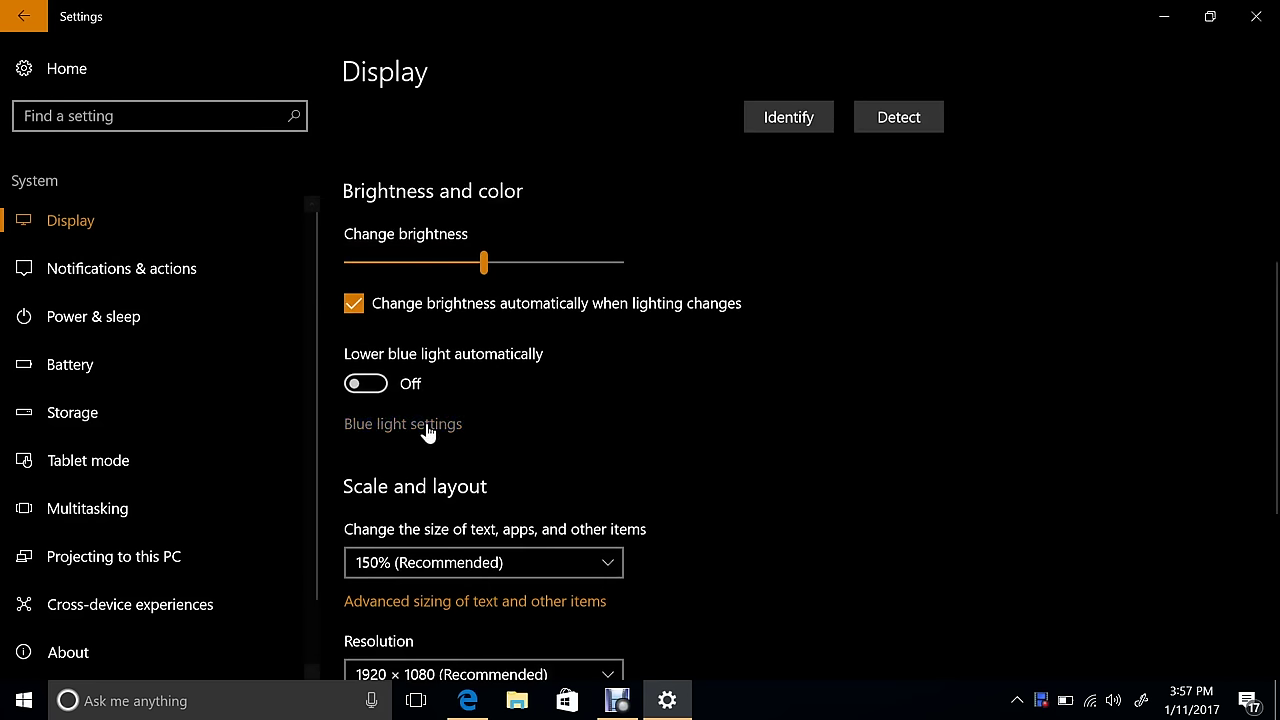
mouse_move(263, 306)
mouse_down()
mouse_move(49, 307)
mouse_move(246, 308)
mouse_up()
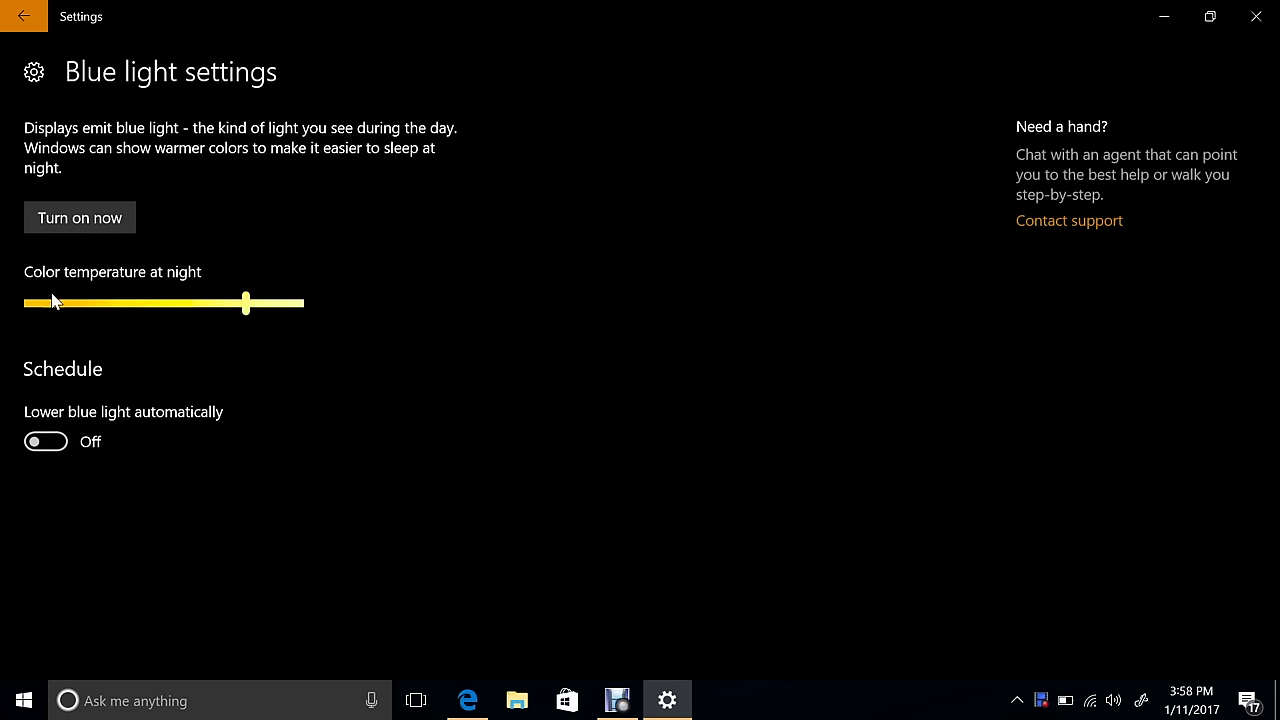
click(87, 230)
mouse_move(246, 300)
mouse_down()
mouse_move(1, 286)
mouse_move(262, 305)
mouse_move(2, 302)
mouse_move(271, 306)
mouse_move(28, 310)
mouse_move(248, 313)
mouse_up()
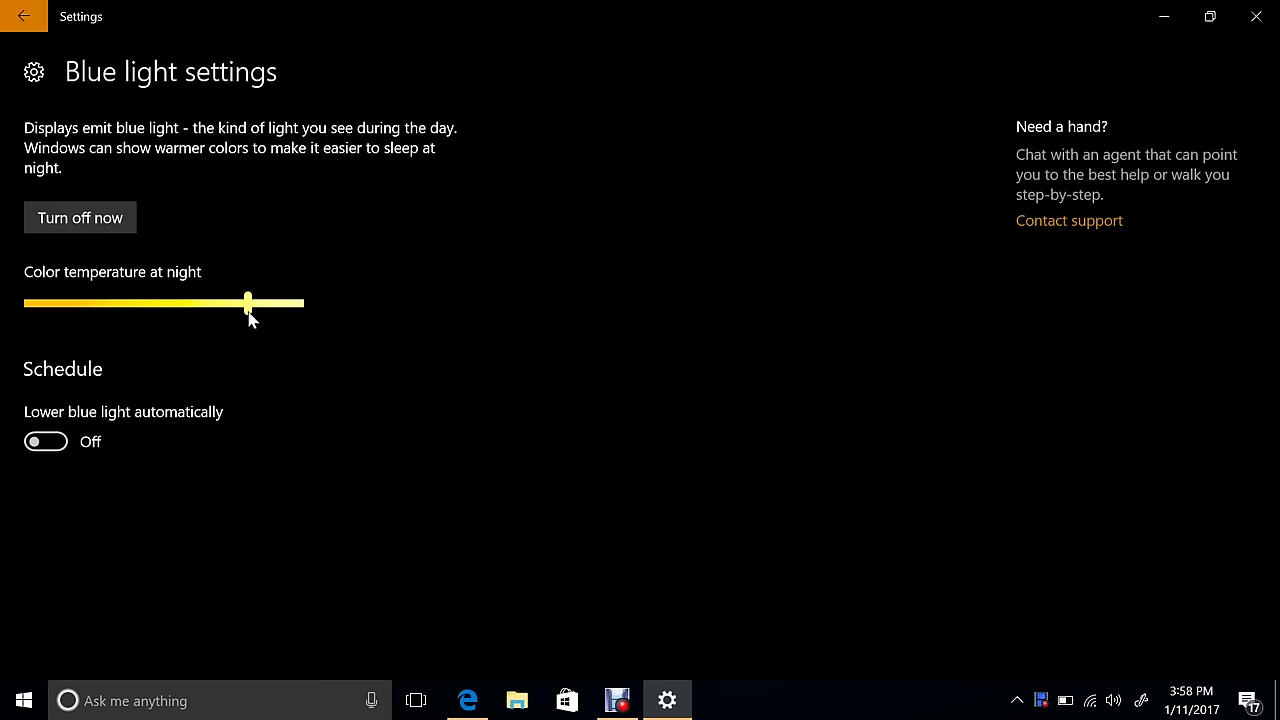
click(50, 442)
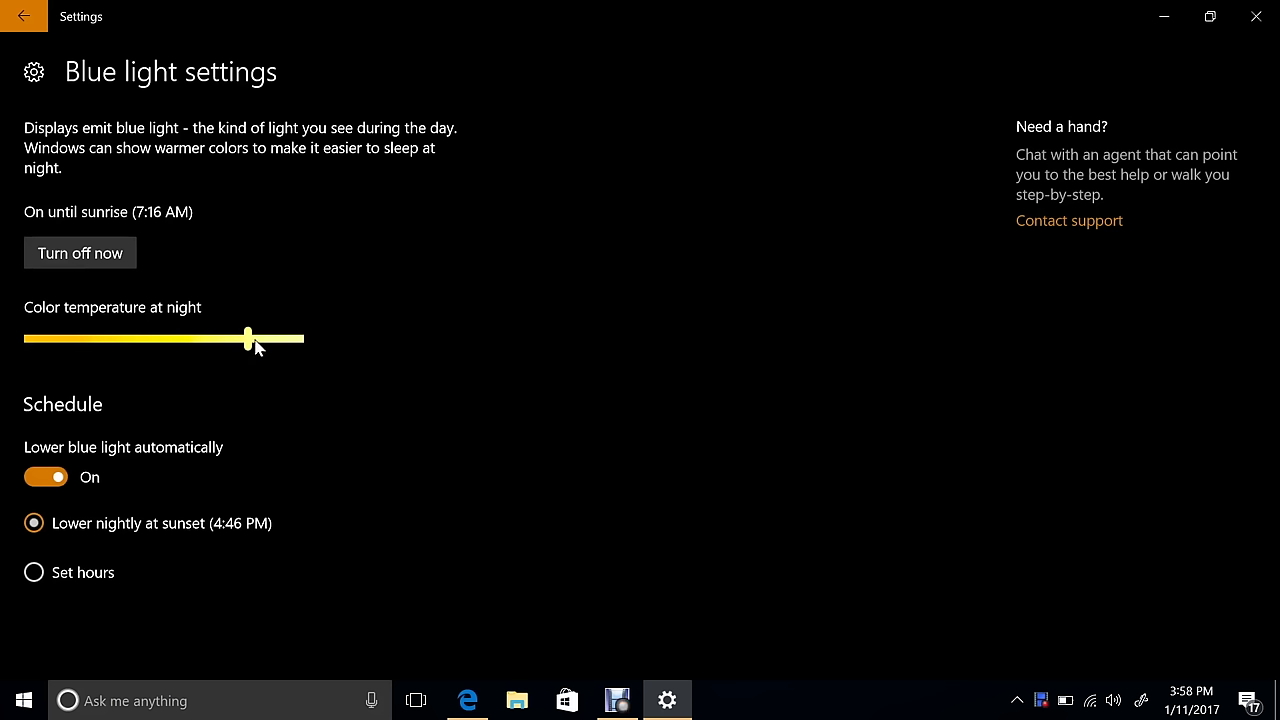
drag(248, 338, 6, 333)
drag(28, 338, 264, 331)
- Return to the Settings home, glance at the Devices page, and go back home
click(24, 16)
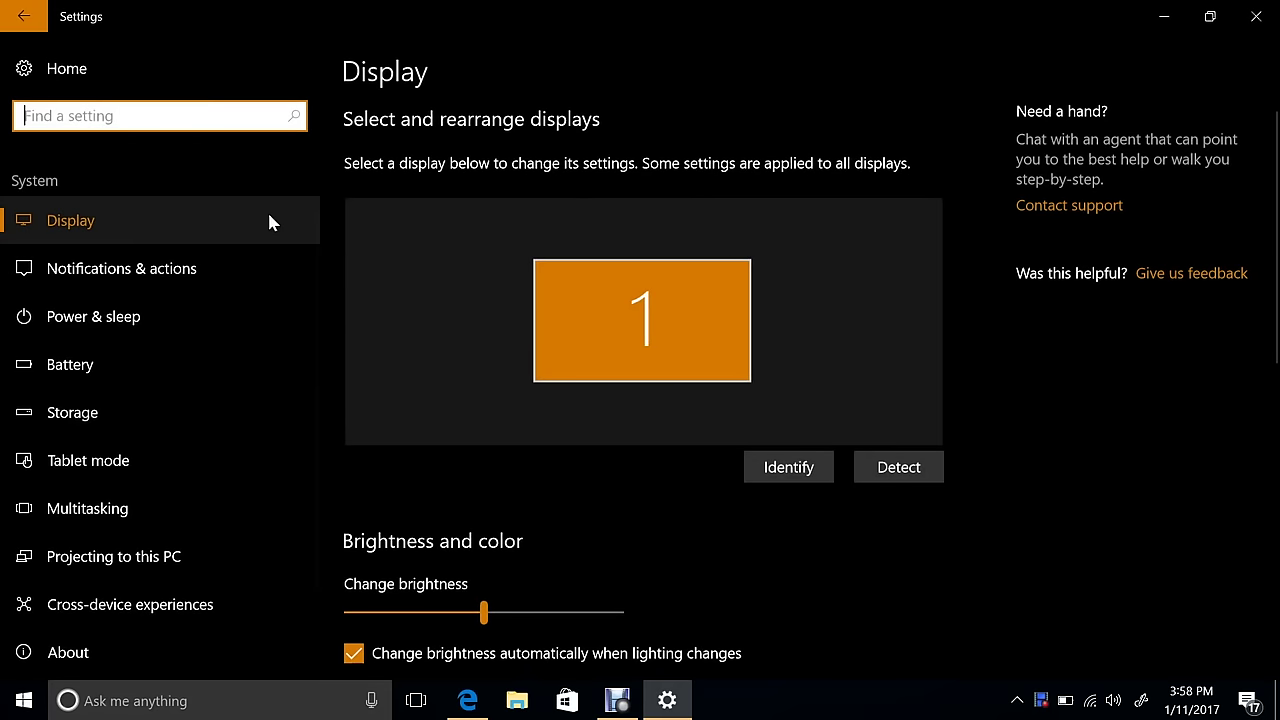
click(24, 16)
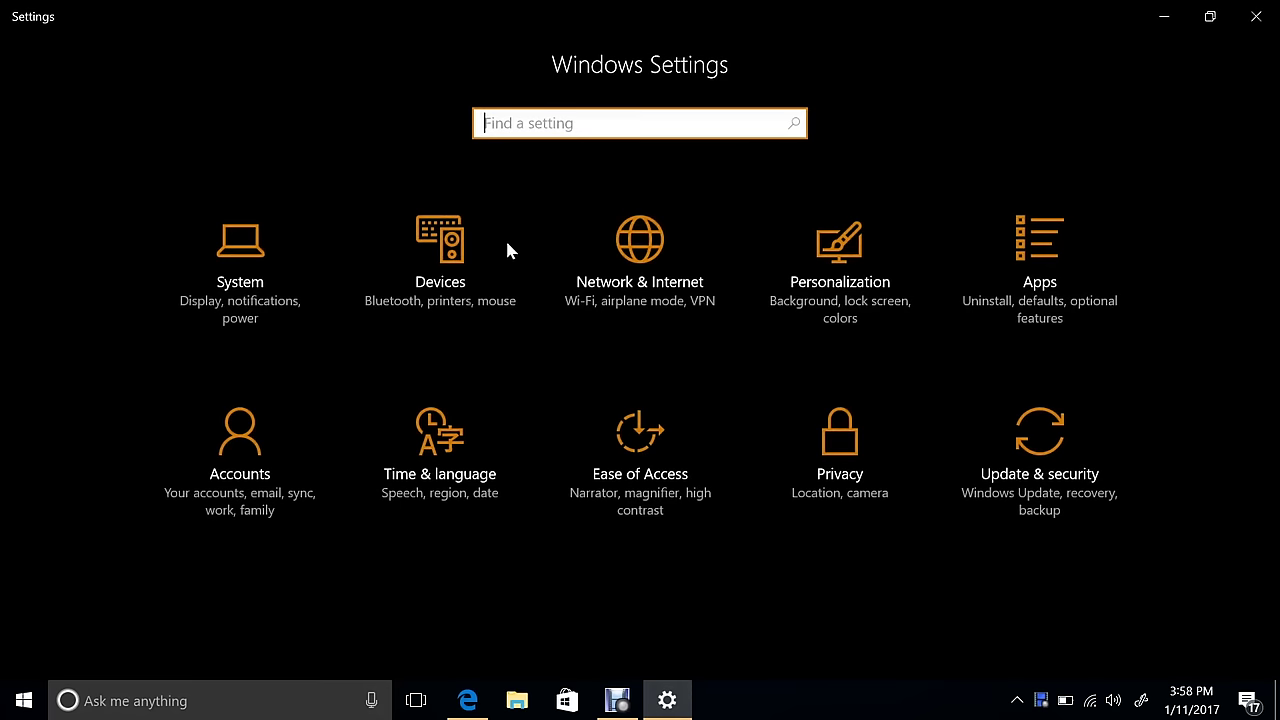
click(451, 264)
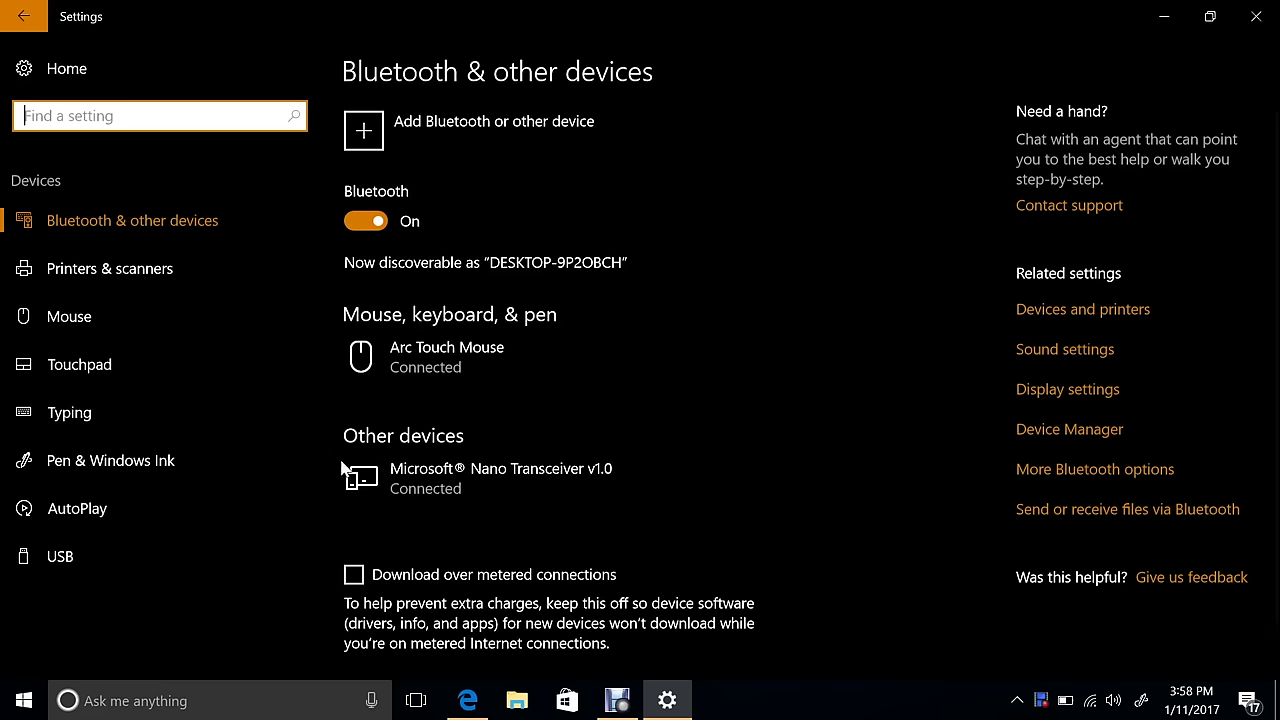
click(24, 16)
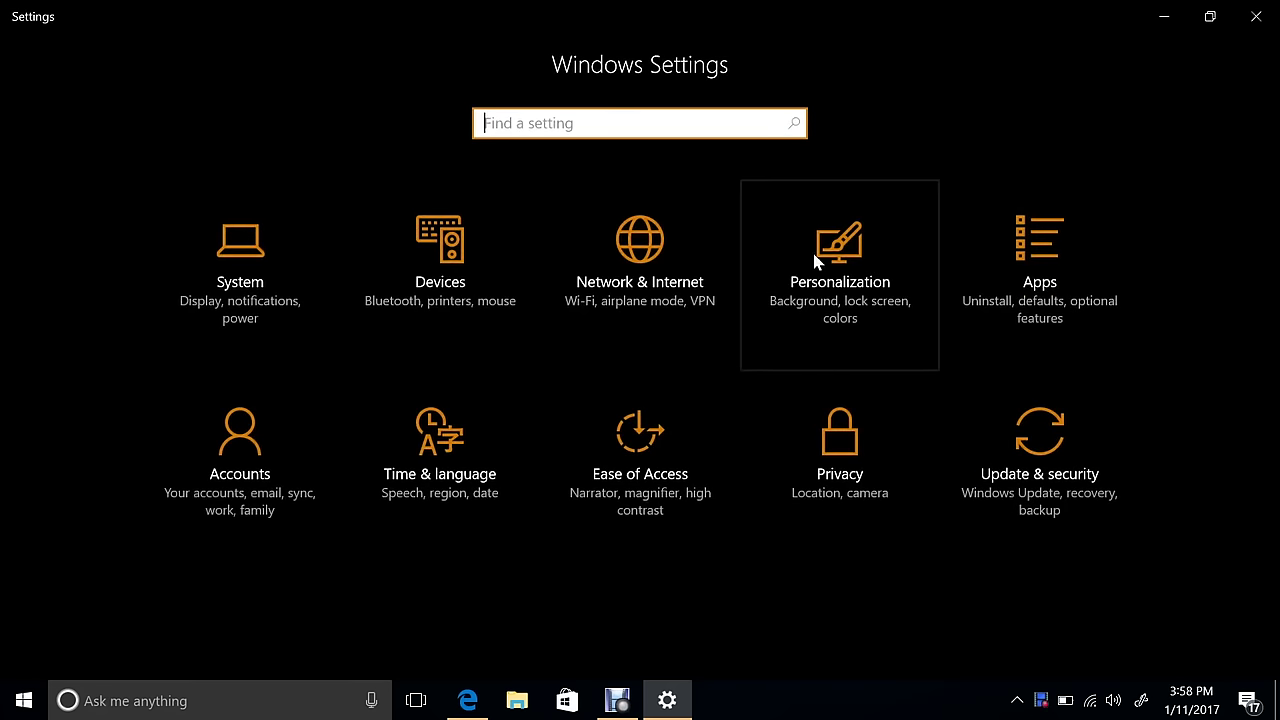
- Browse the Personalization background page and scroll through the accent Colors swatches
click(823, 334)
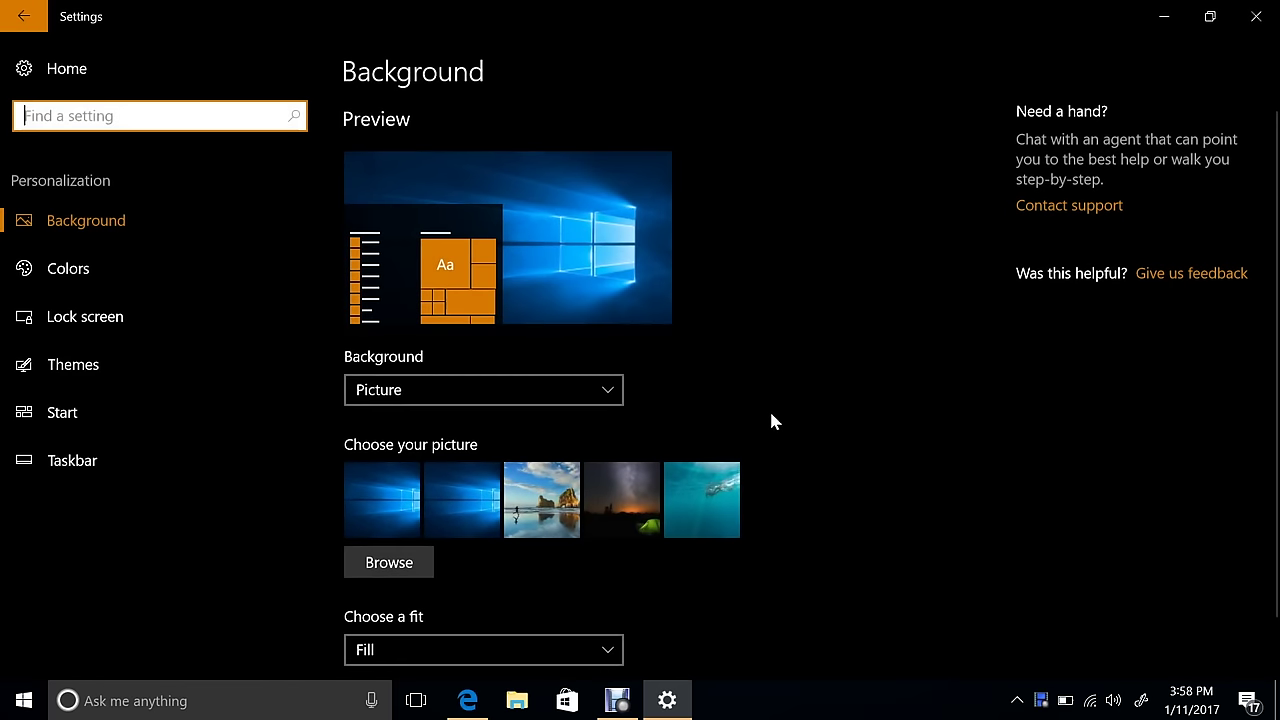
scroll(771, 420, down, 1)
click(117, 264)
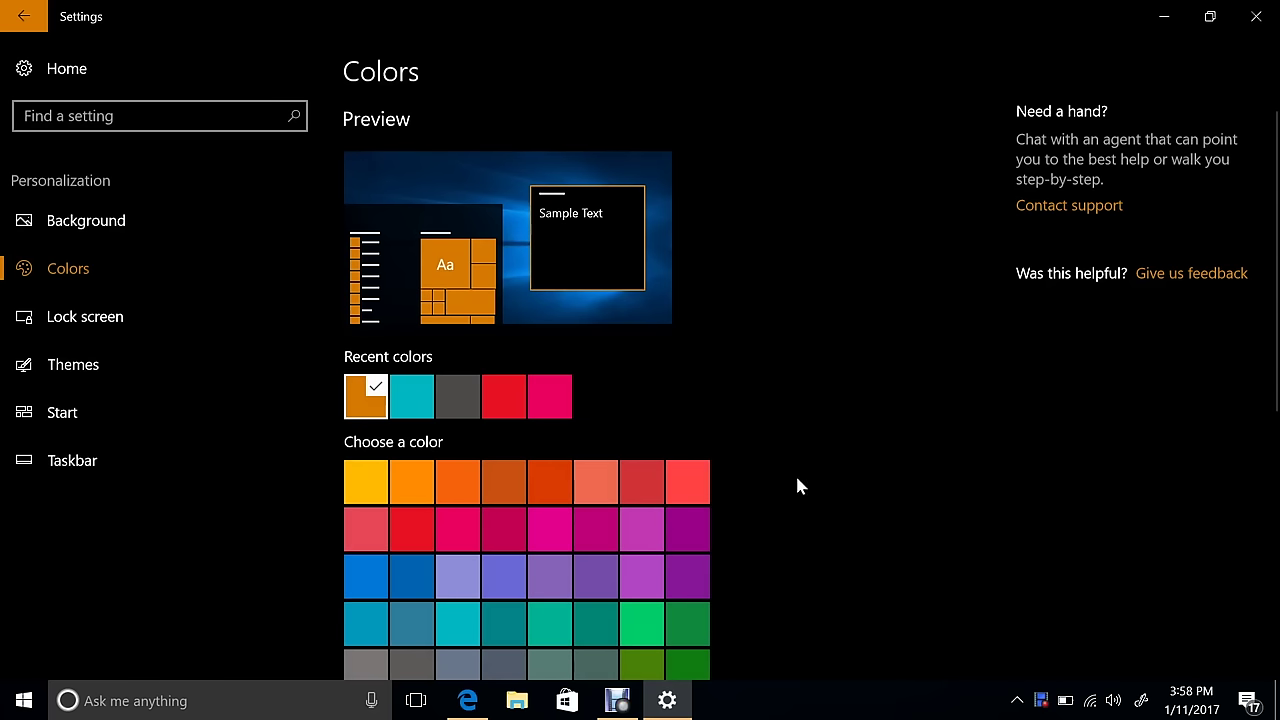
scroll(912, 430, down, 5)
scroll(911, 427, up, 5)
scroll(817, 384, down, 5)
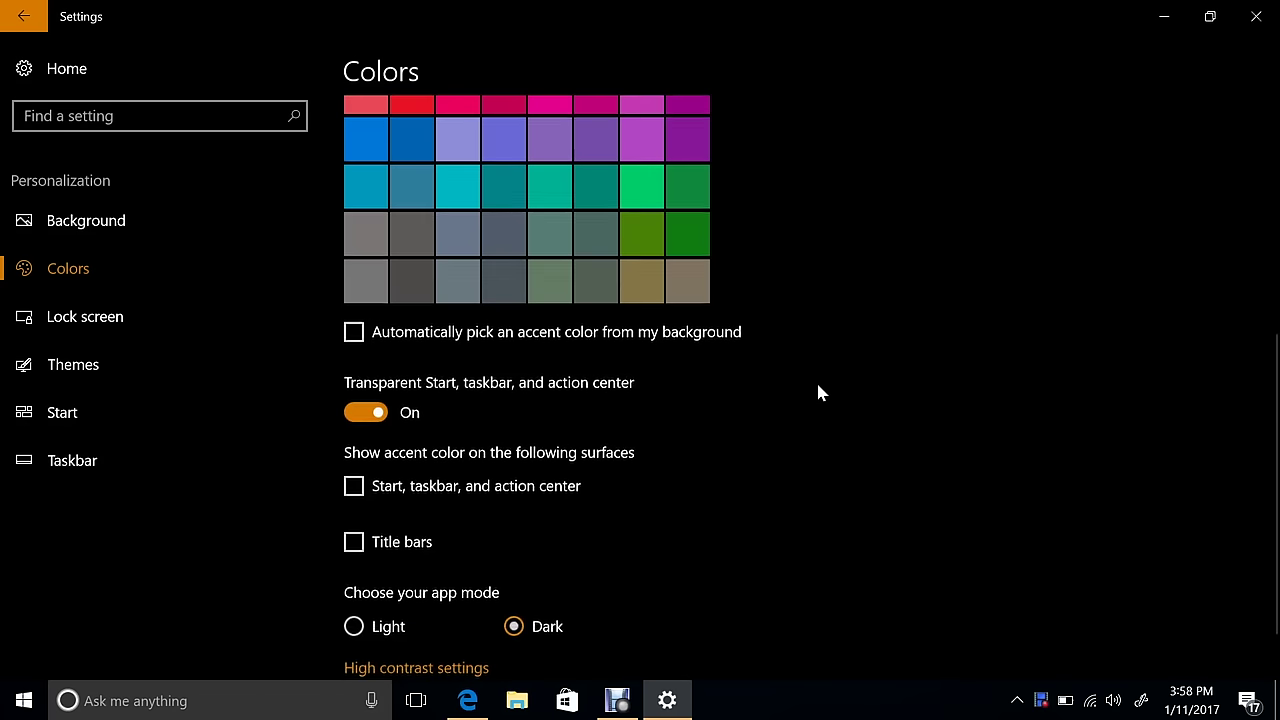
scroll(817, 392, up, 3)
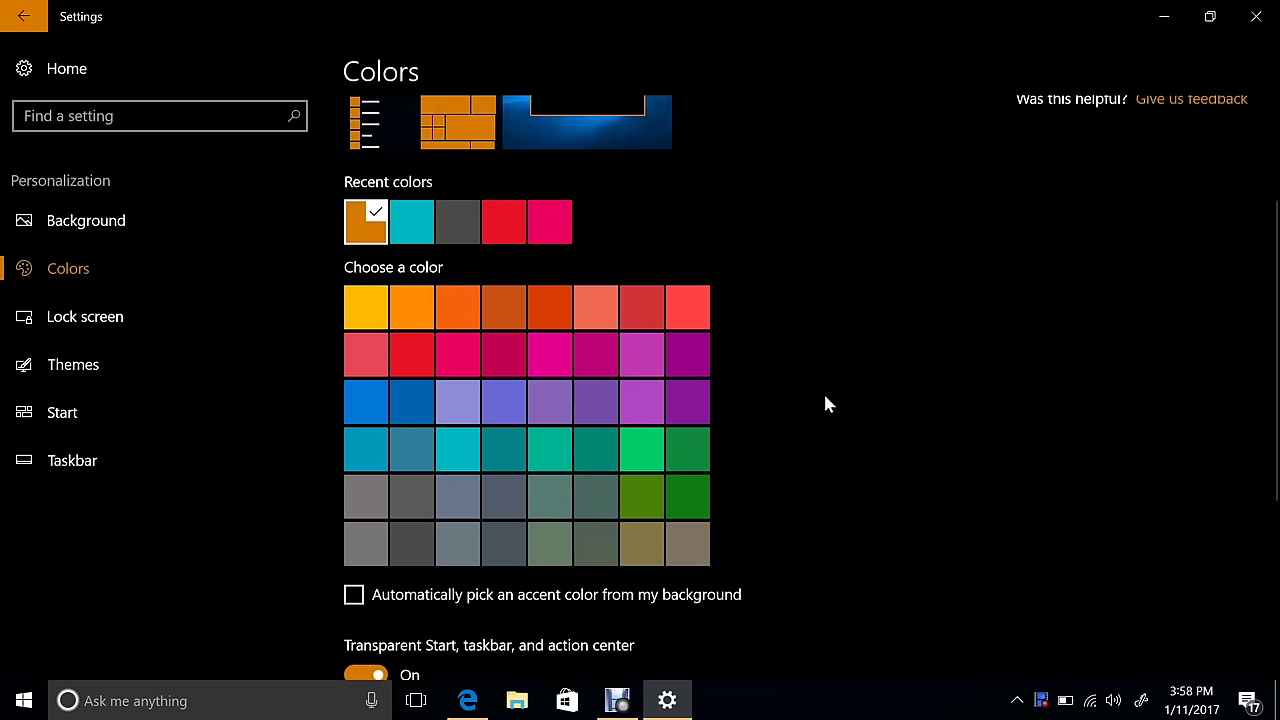
scroll(878, 429, down, 2)
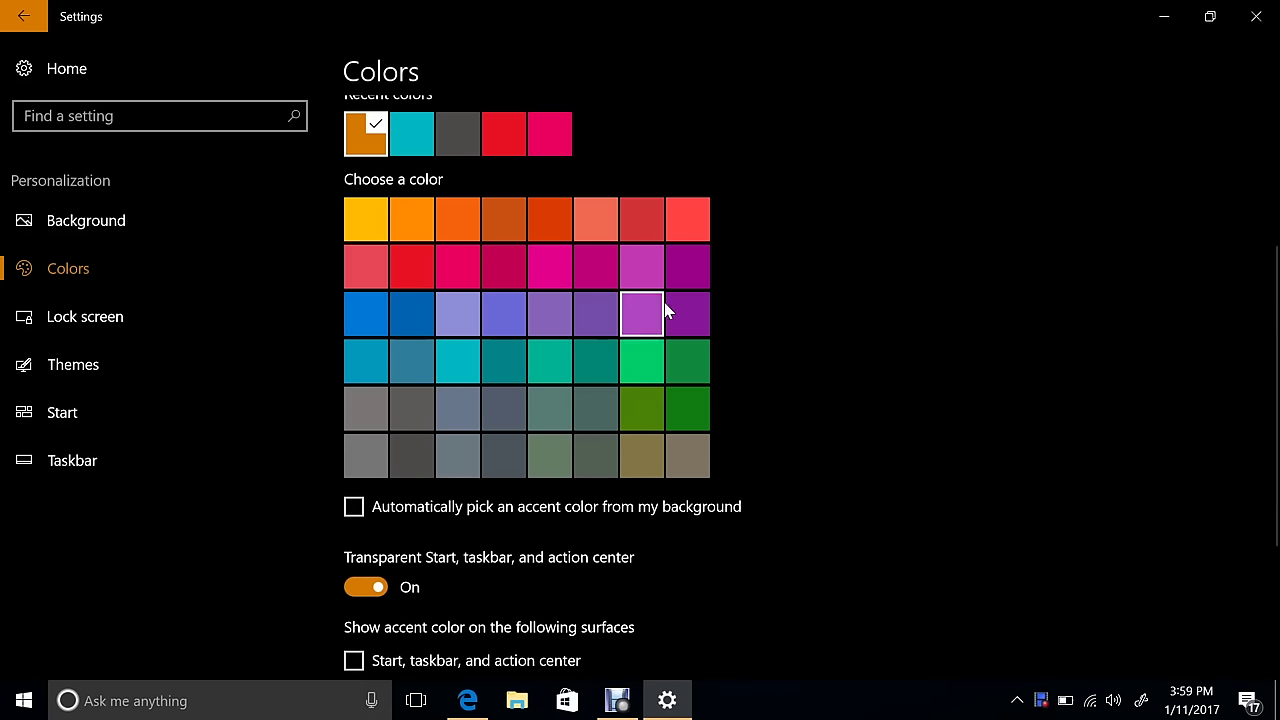
scroll(800, 323, down, 3)
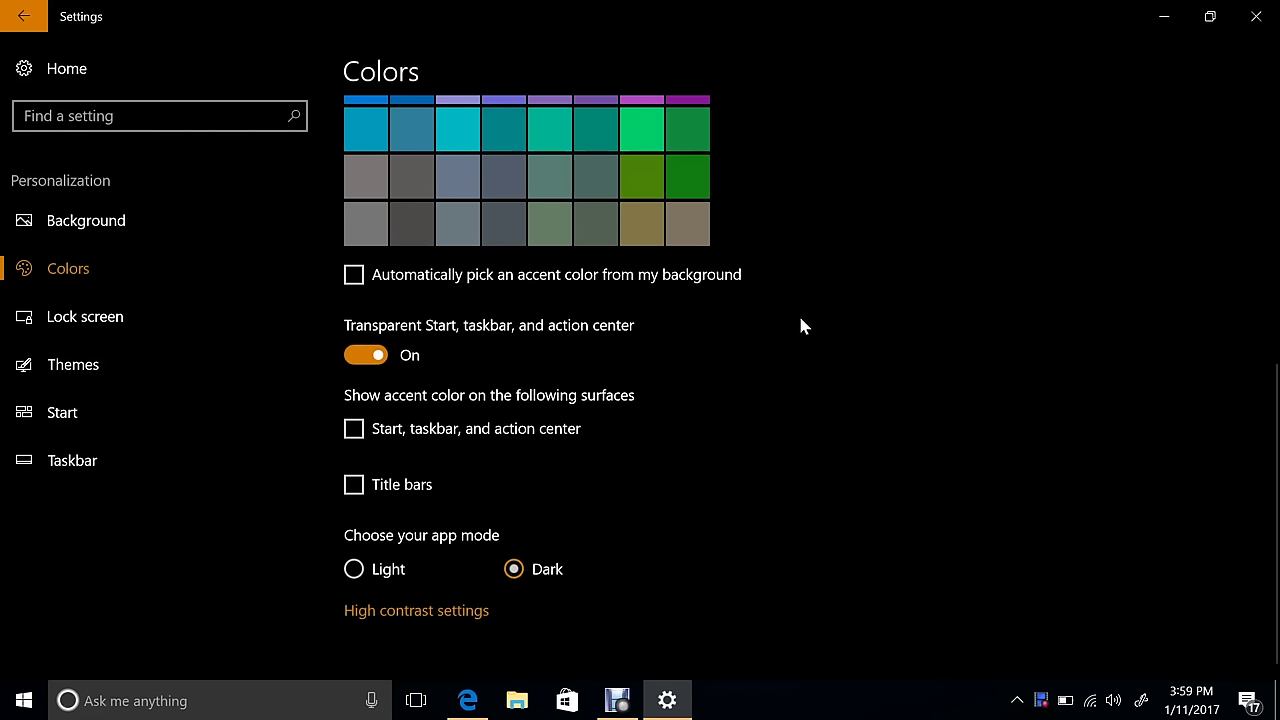
scroll(800, 323, up, 5)
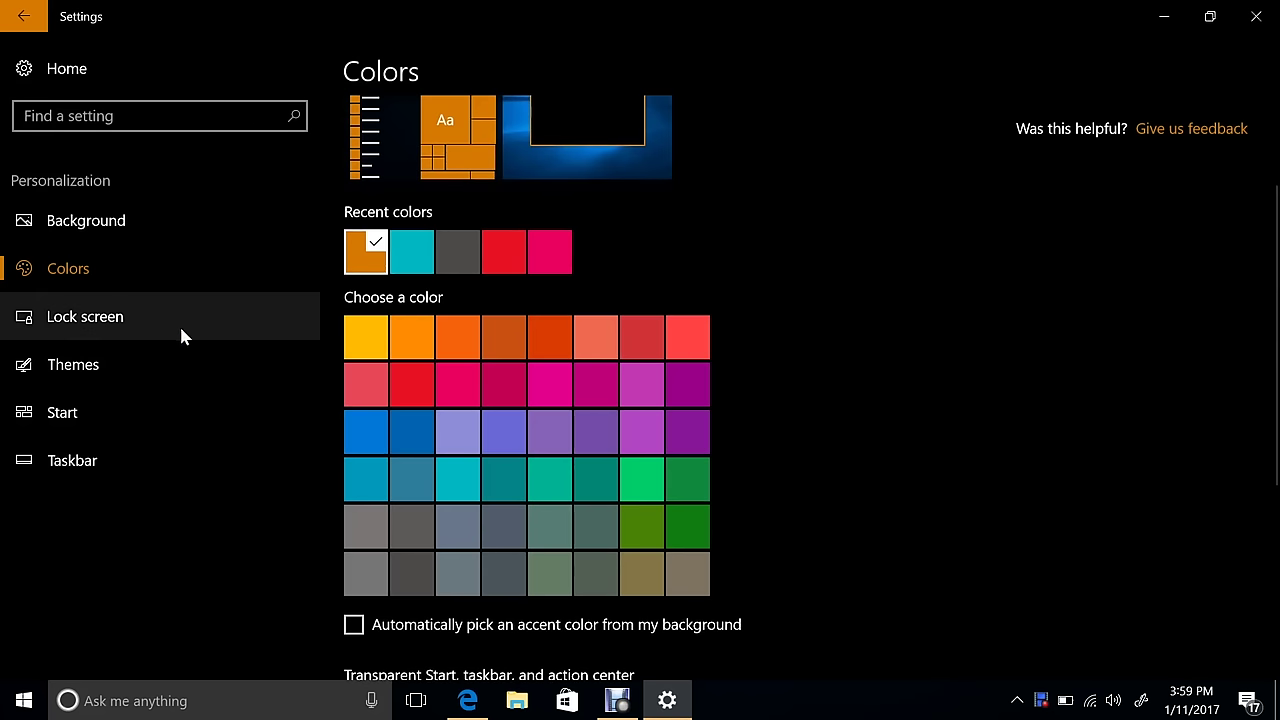
- Open the Themes page and scroll through its options
click(205, 362)
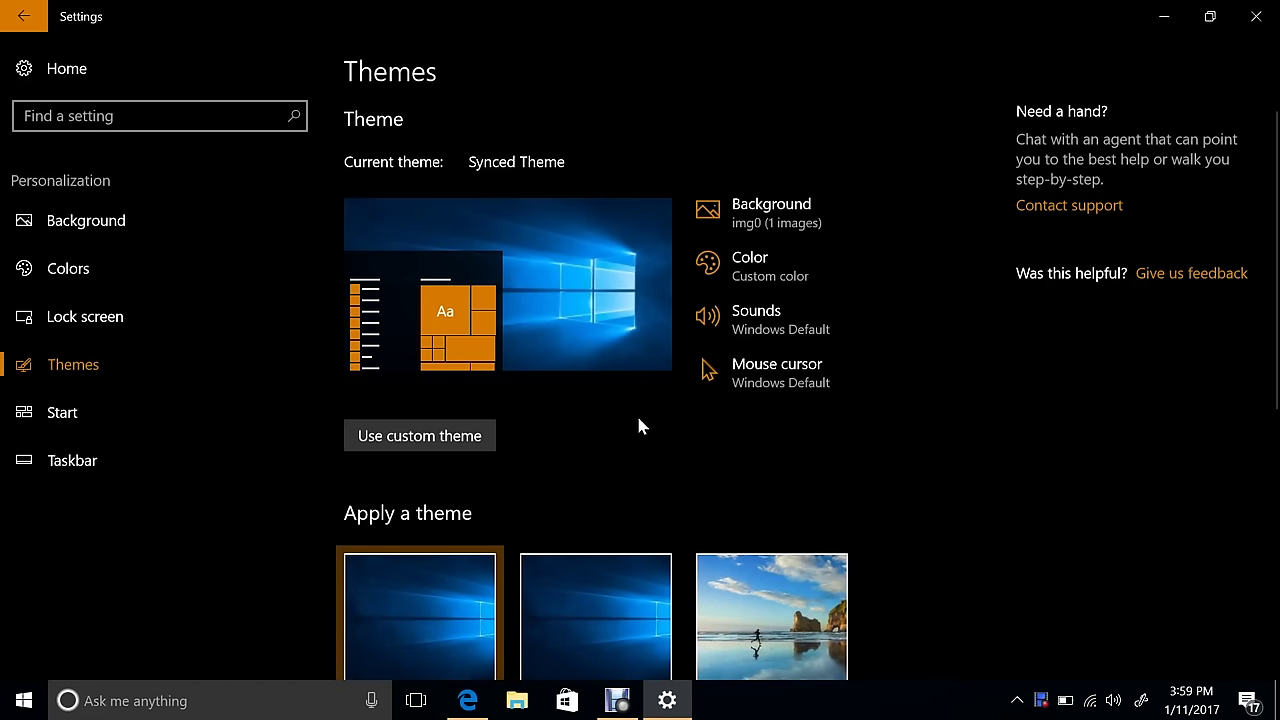
scroll(651, 417, down, 5)
scroll(715, 418, up, 5)
- View System's Cross-device experiences and the Network status page, returning home after each
click(20, 17)
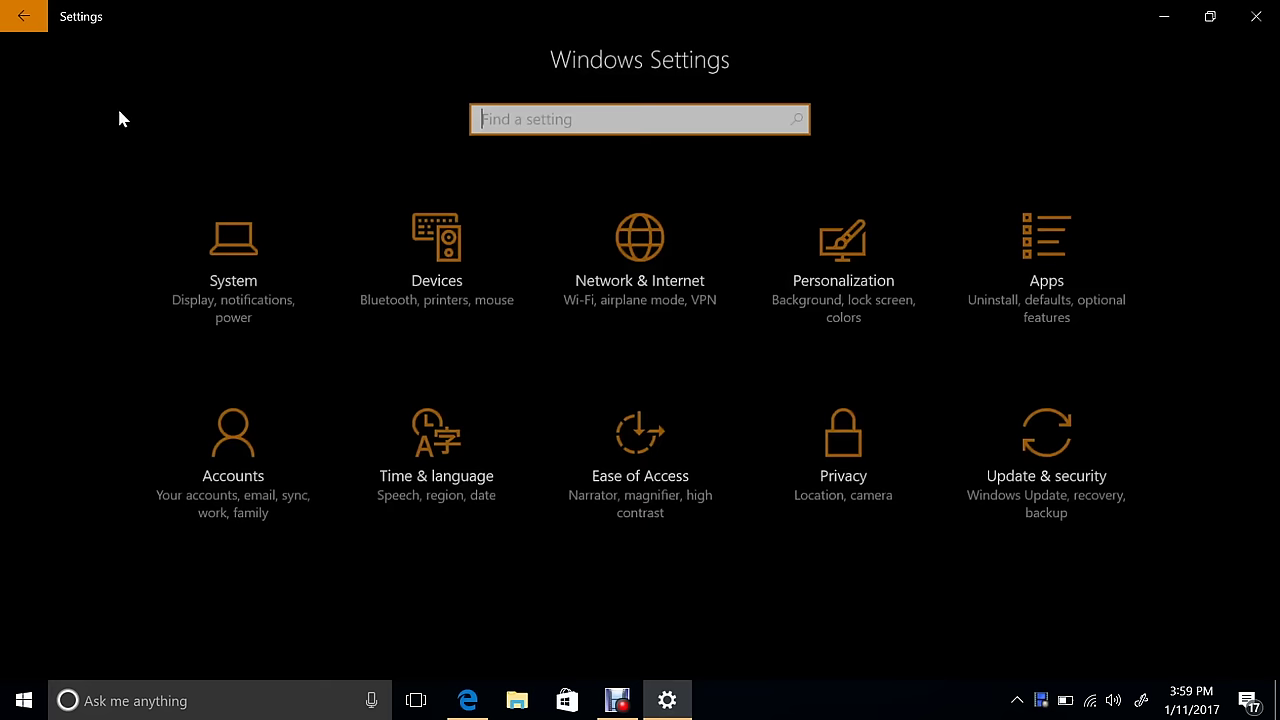
click(263, 263)
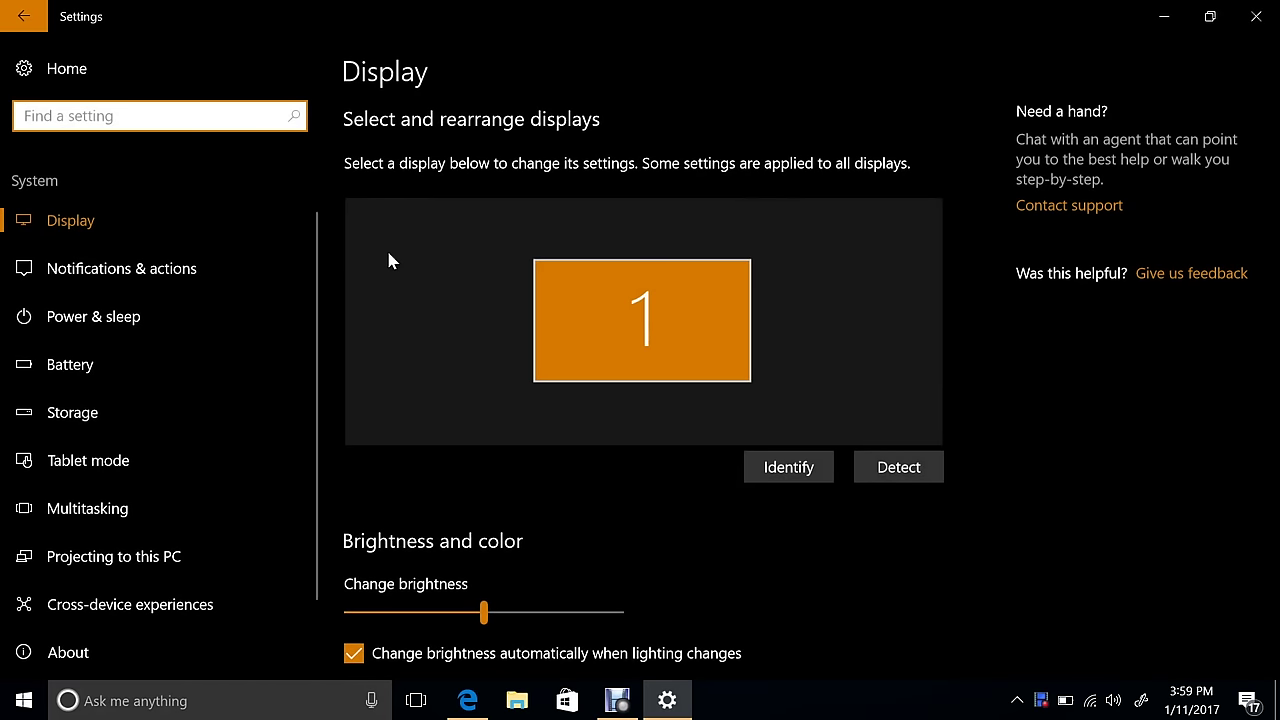
scroll(126, 437, down, 2)
click(130, 525)
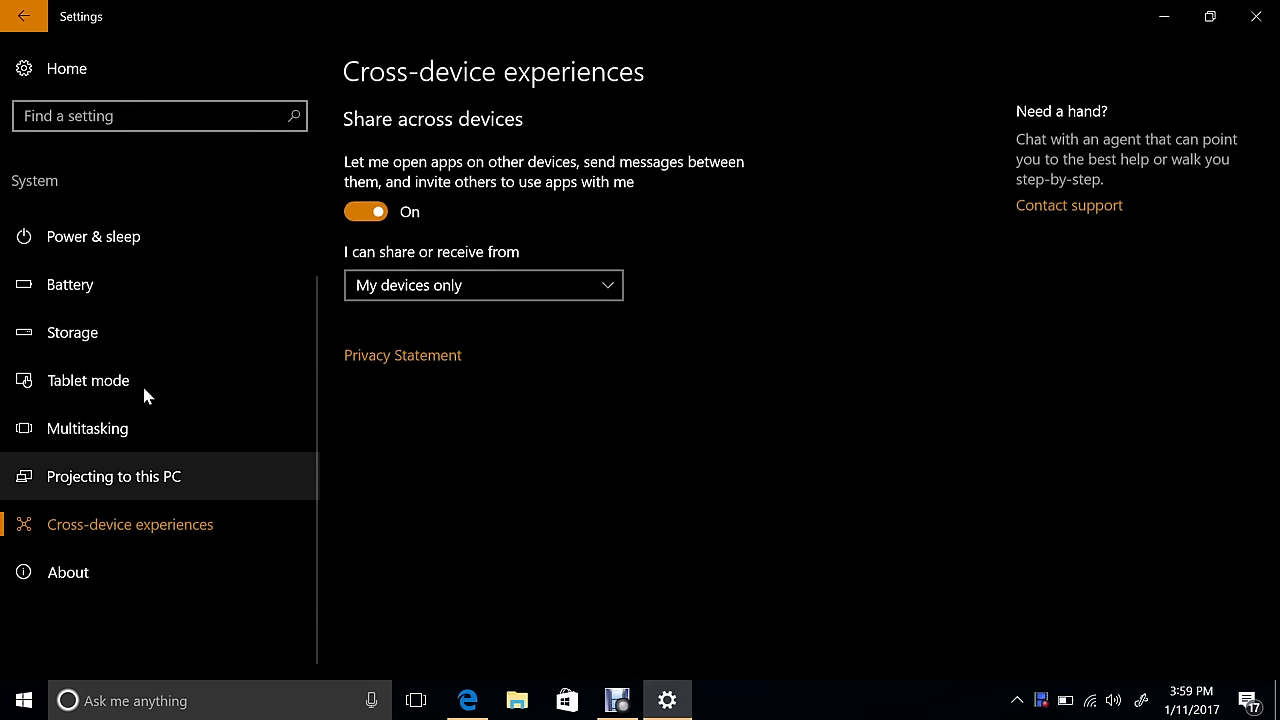
click(24, 16)
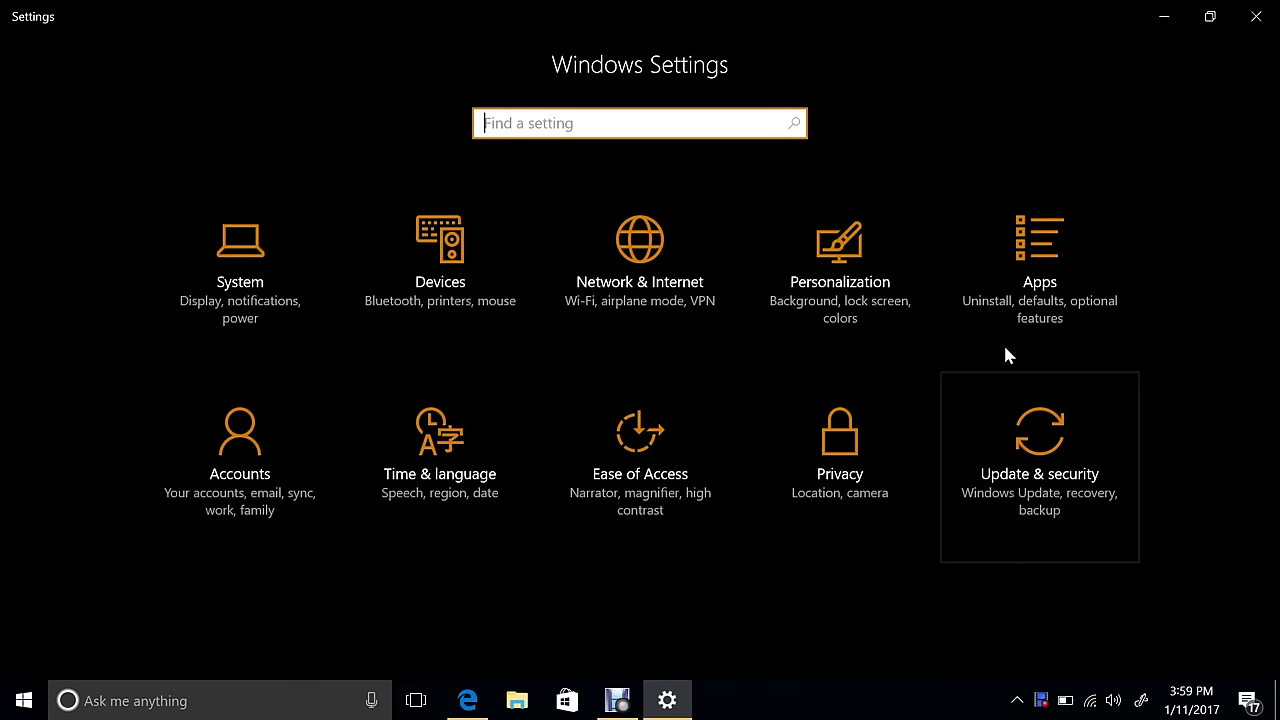
click(658, 296)
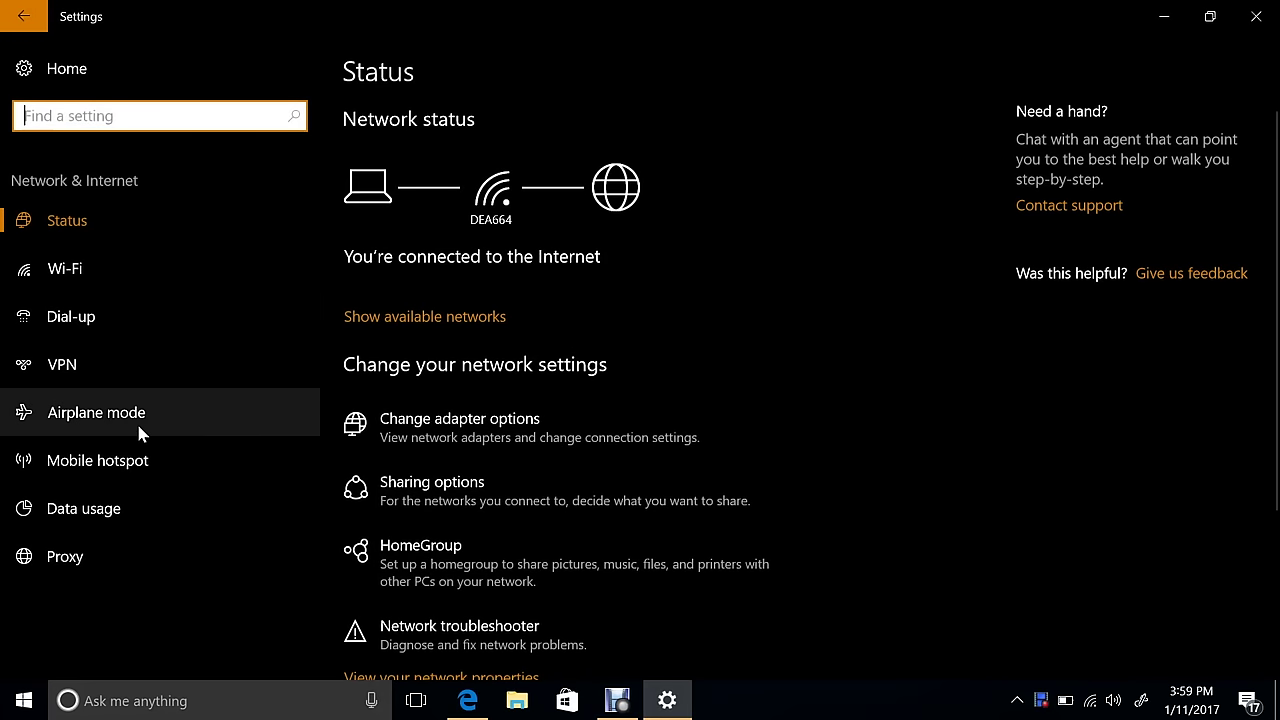
click(24, 20)
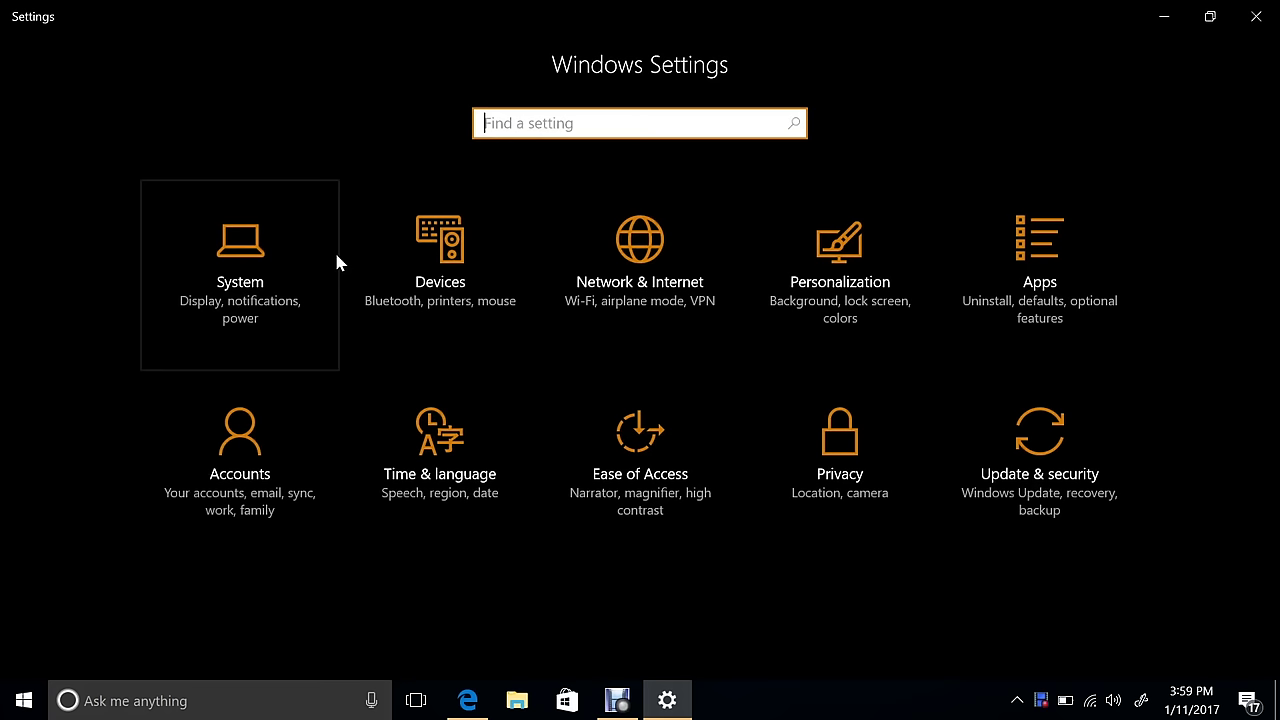
- Set three-finger touchpad swipes to Change audio and volume on the Devices Touchpad page
click(444, 287)
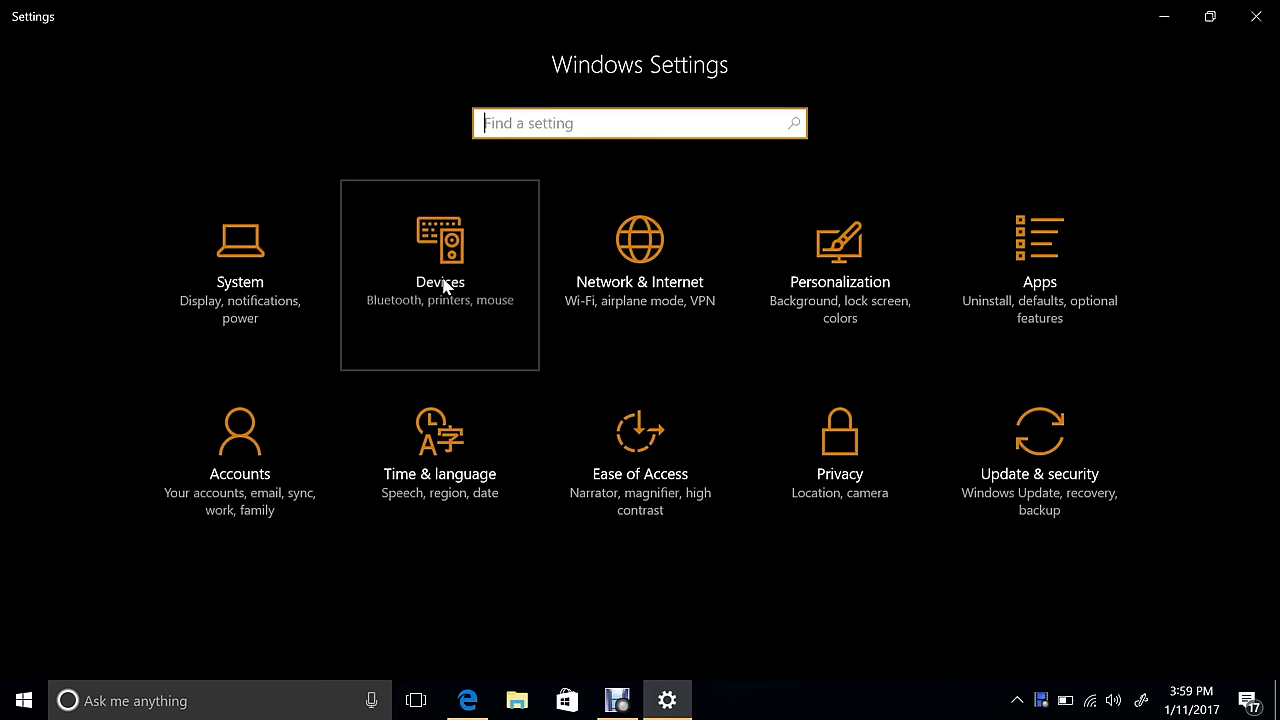
scroll(702, 362, down, 5)
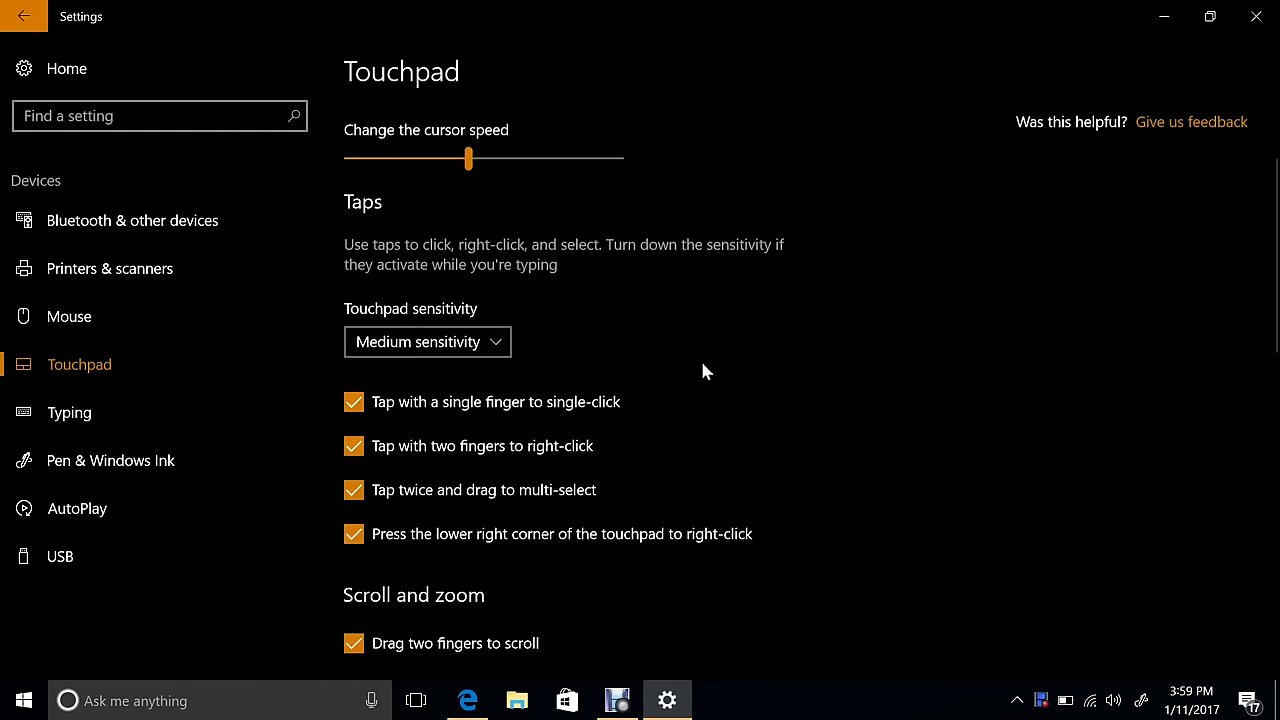
scroll(702, 372, down, 4)
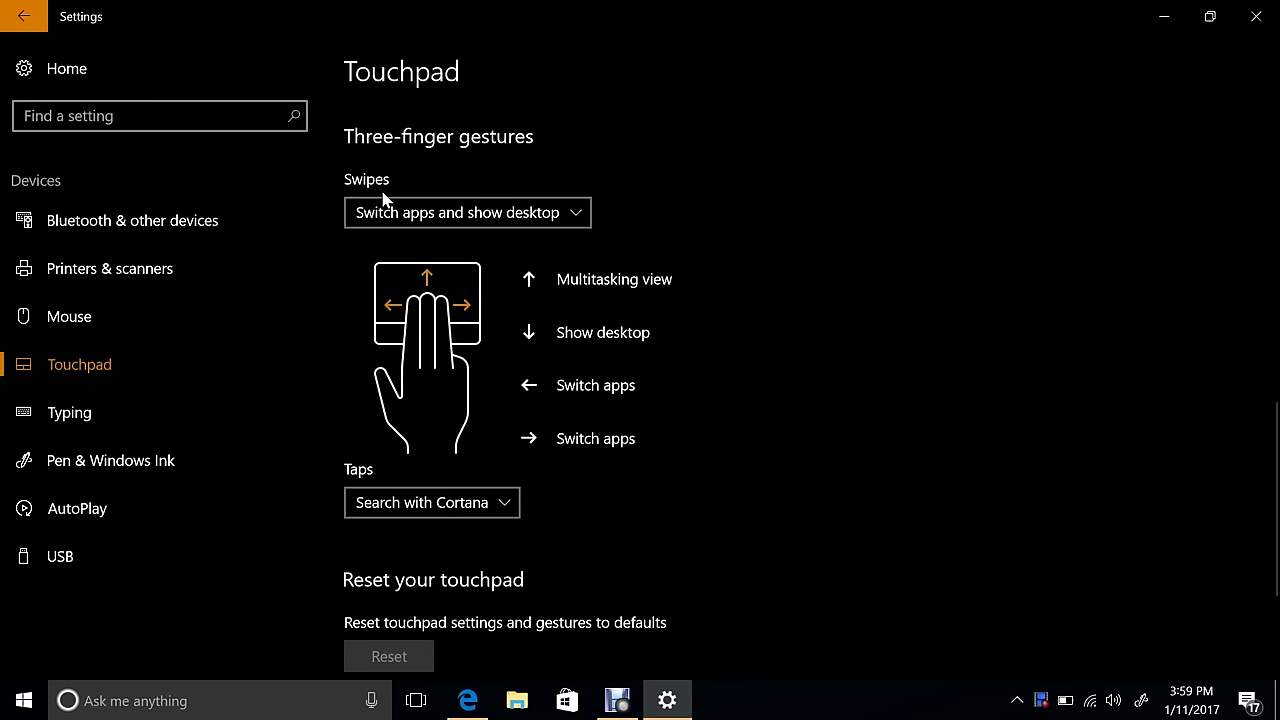
click(514, 212)
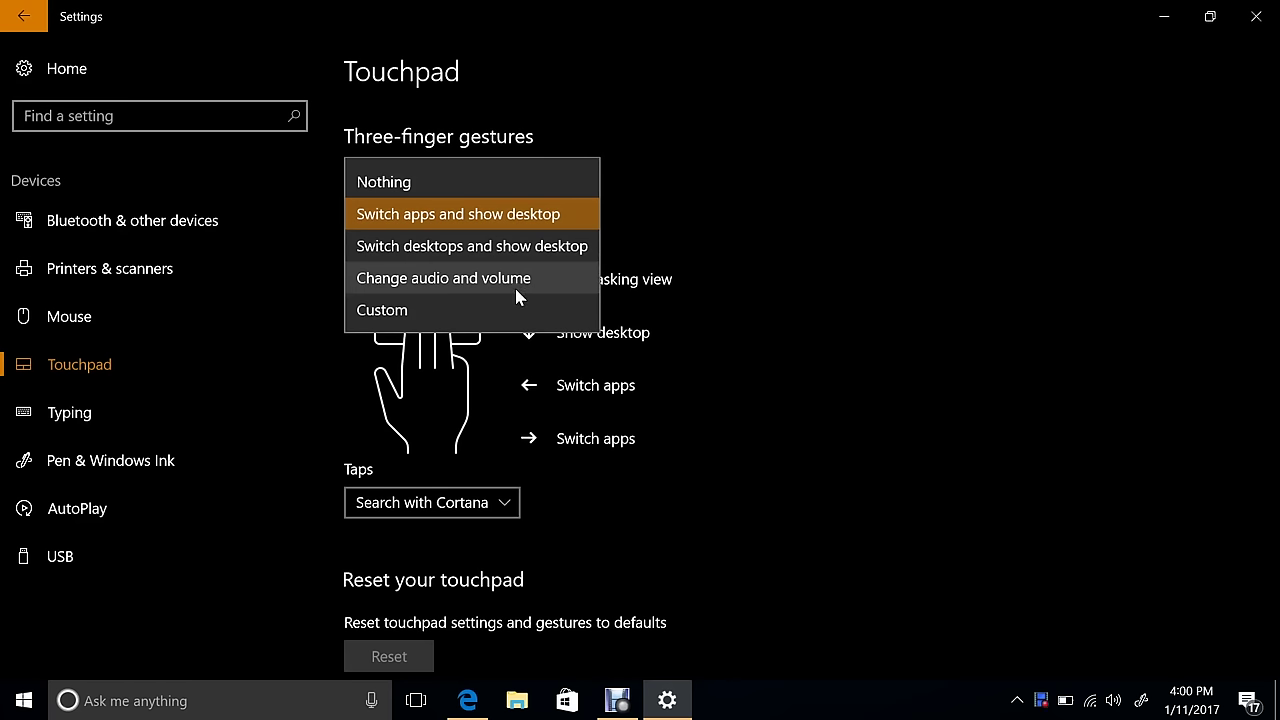
click(540, 280)
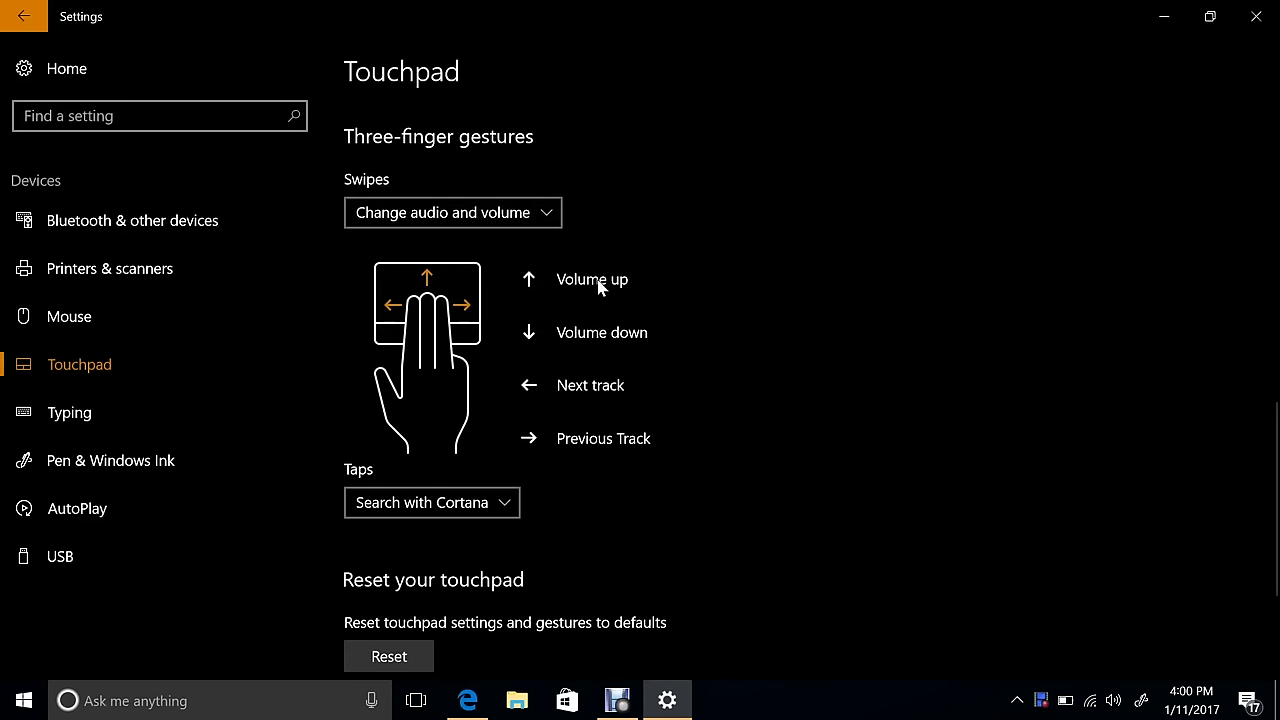
scroll(599, 287, down, 3)
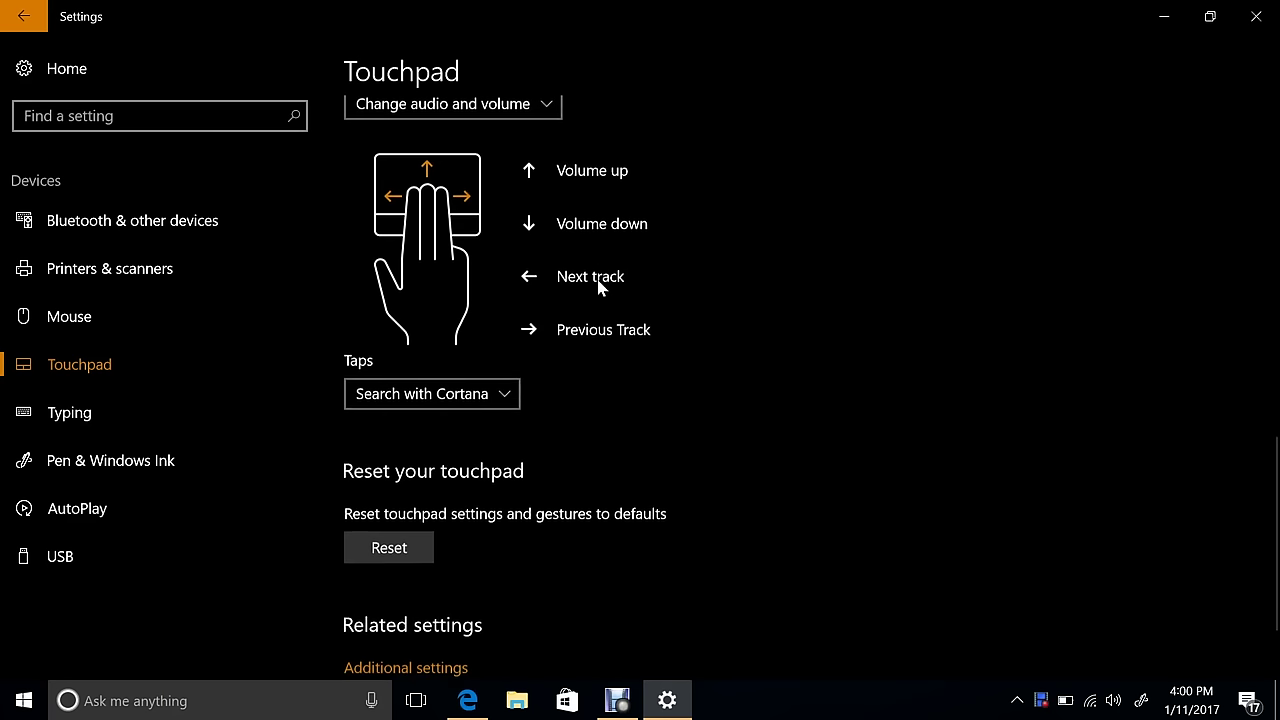
scroll(603, 314, down, 2)
scroll(594, 319, up, 8)
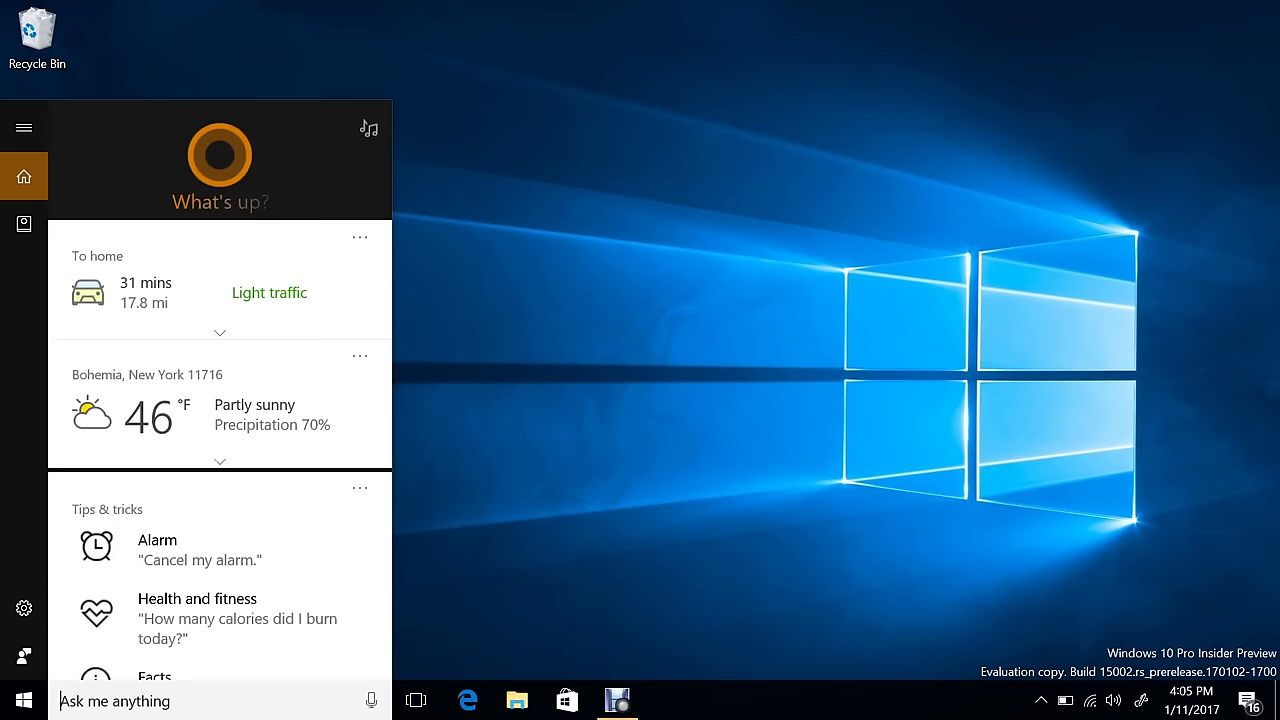
- Search 'hyper' and launch Hyper-V Manager, checking its available actions
text(hyper)
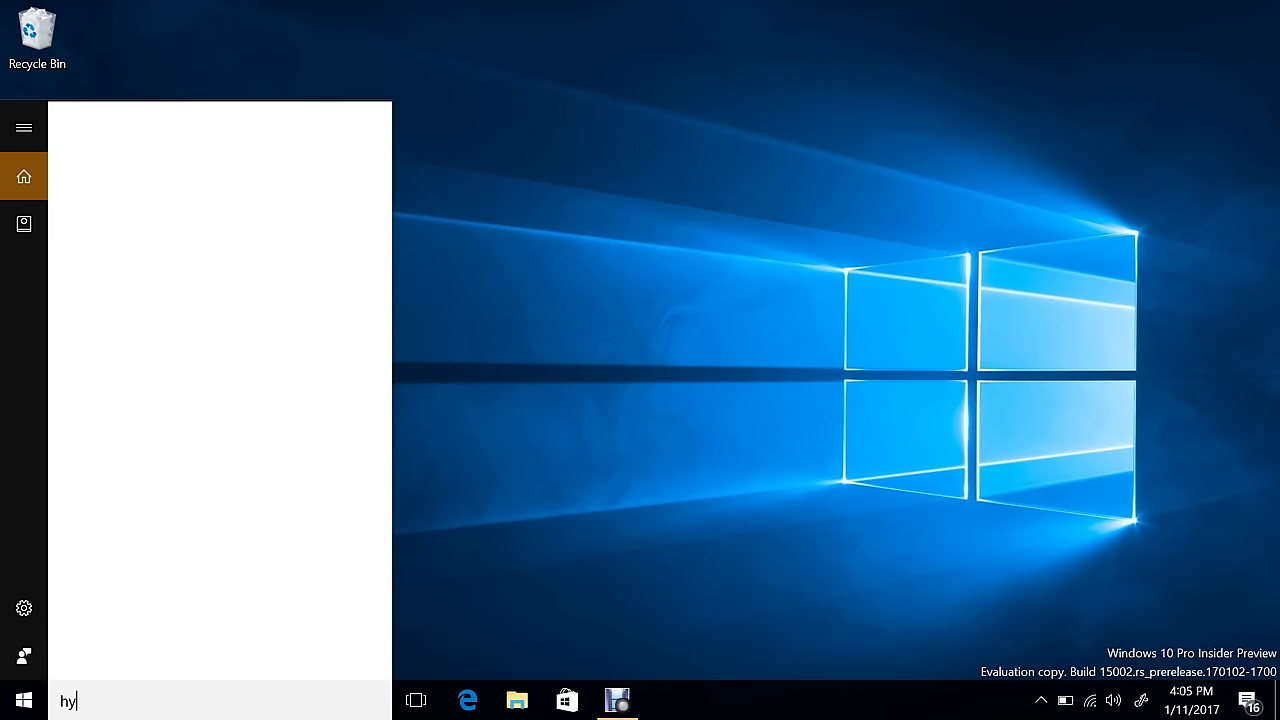
click(192, 227)
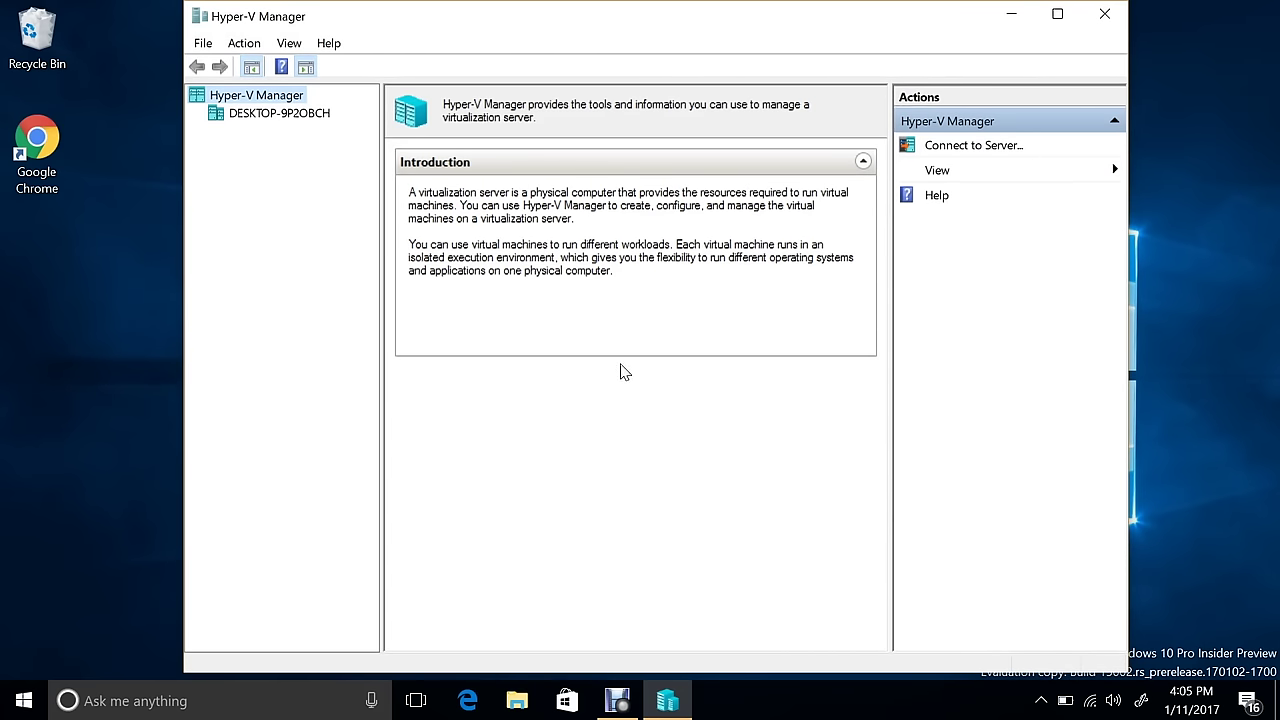
click(218, 46)
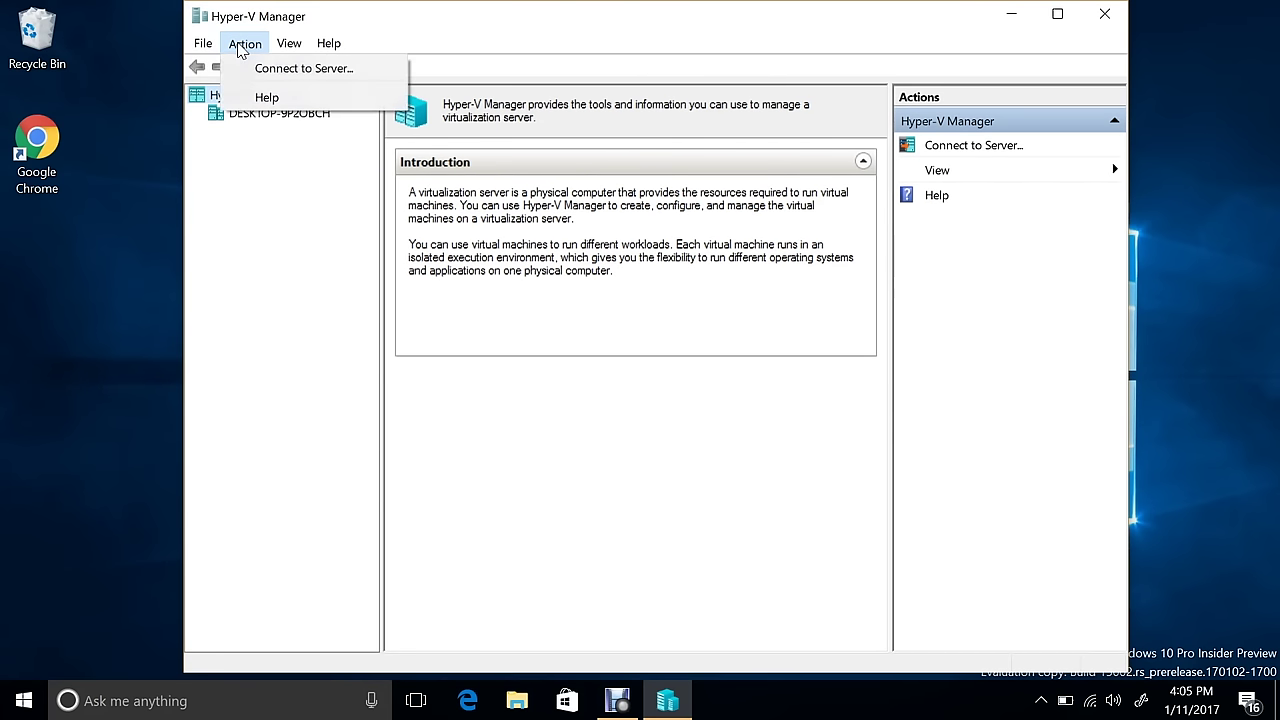
- Preview the Quick Create form for the local host, then dismiss it and close Hyper-V Manager
click(279, 113)
click(958, 146)
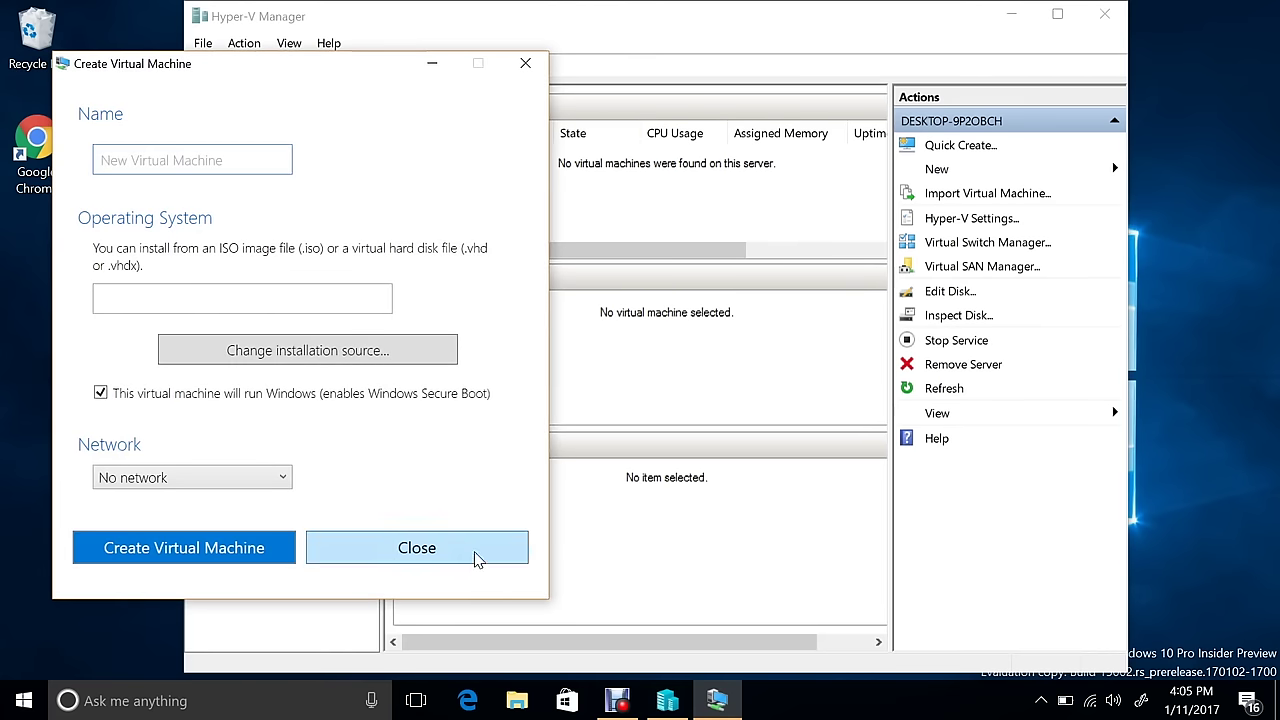
click(474, 558)
click(1104, 14)
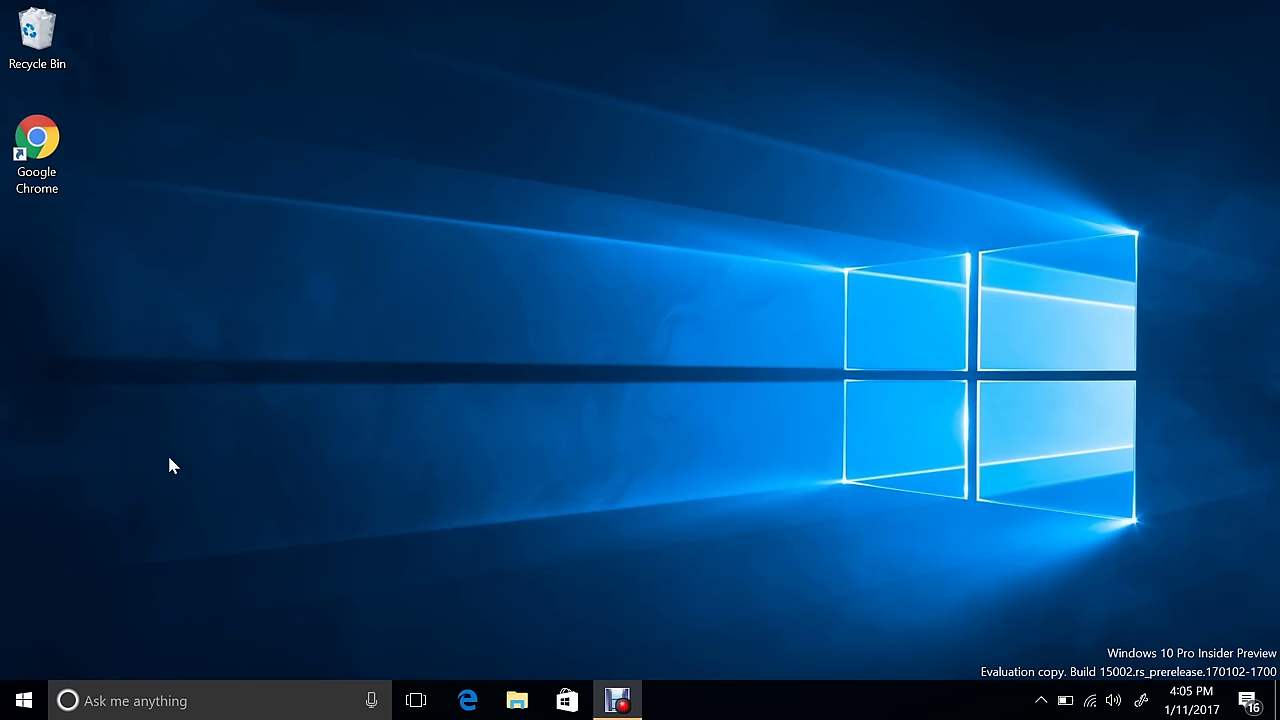
- From the Start menu, open Settings > Update & security to show the Windows Update status
click(24, 700)
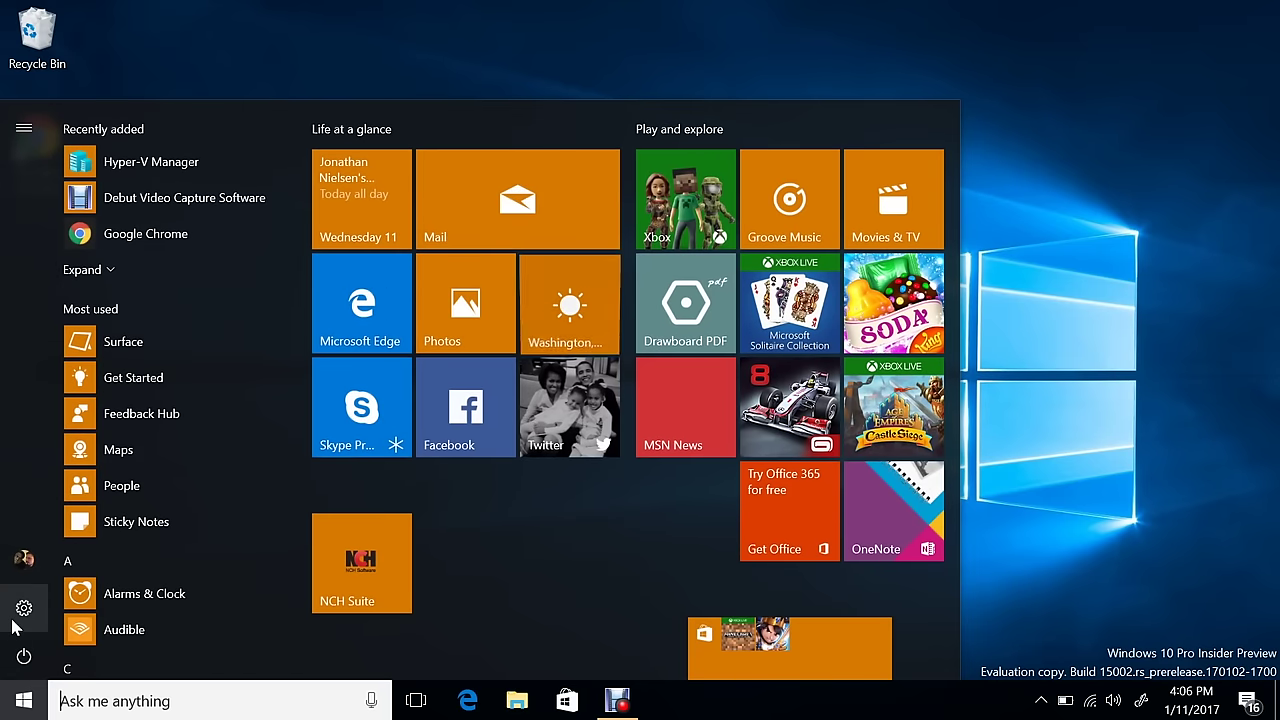
click(24, 608)
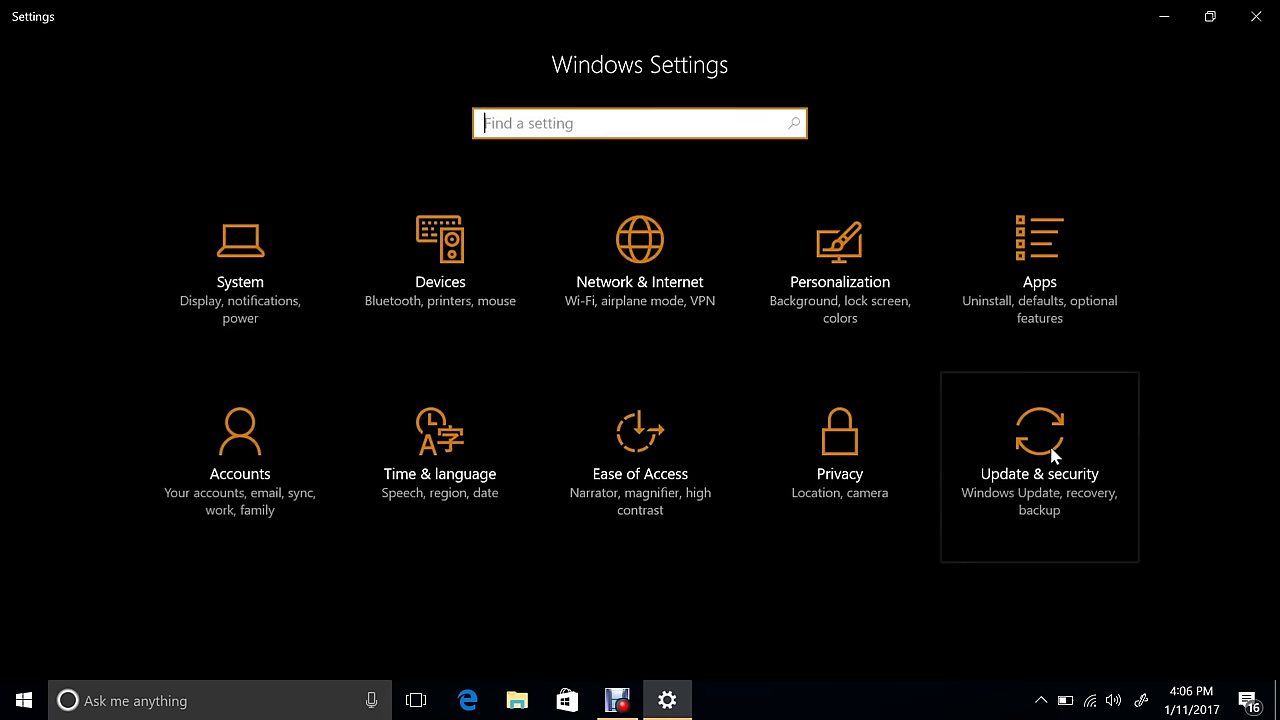
click(983, 520)
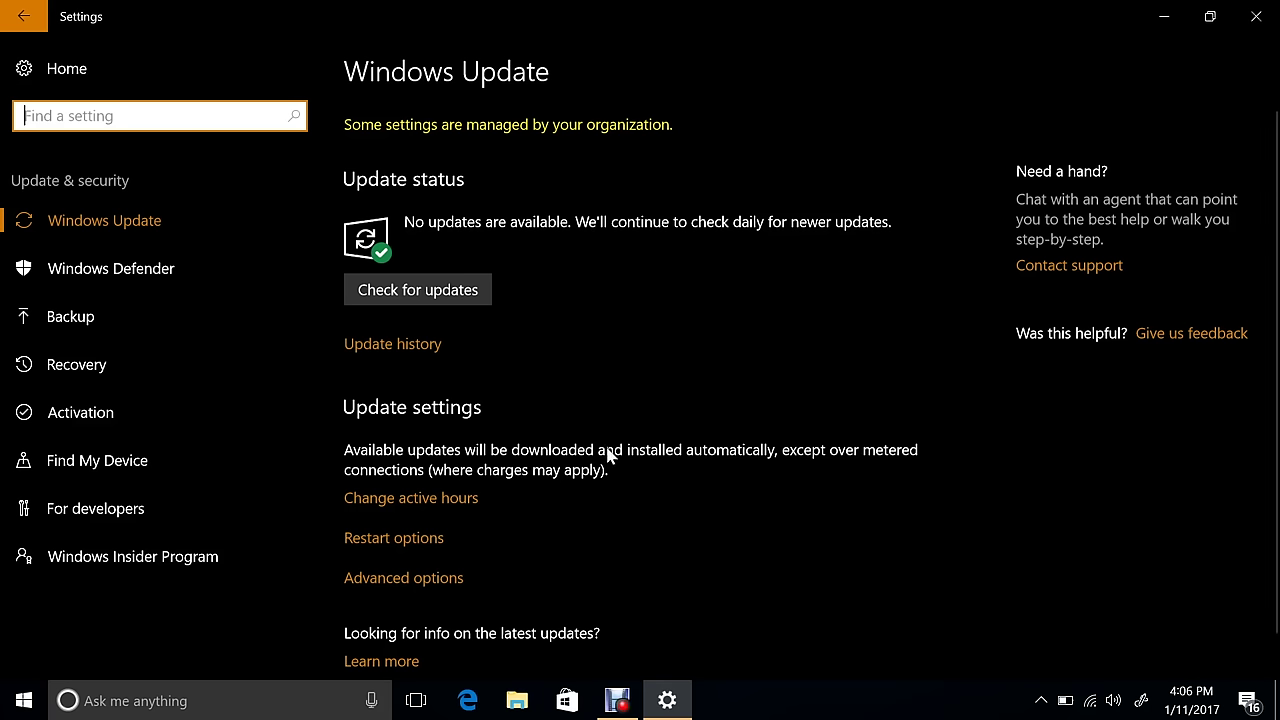
scroll(603, 456, down, 1)
- Open Advanced options and review the Pause Updates toggle, leaving it off
click(410, 544)
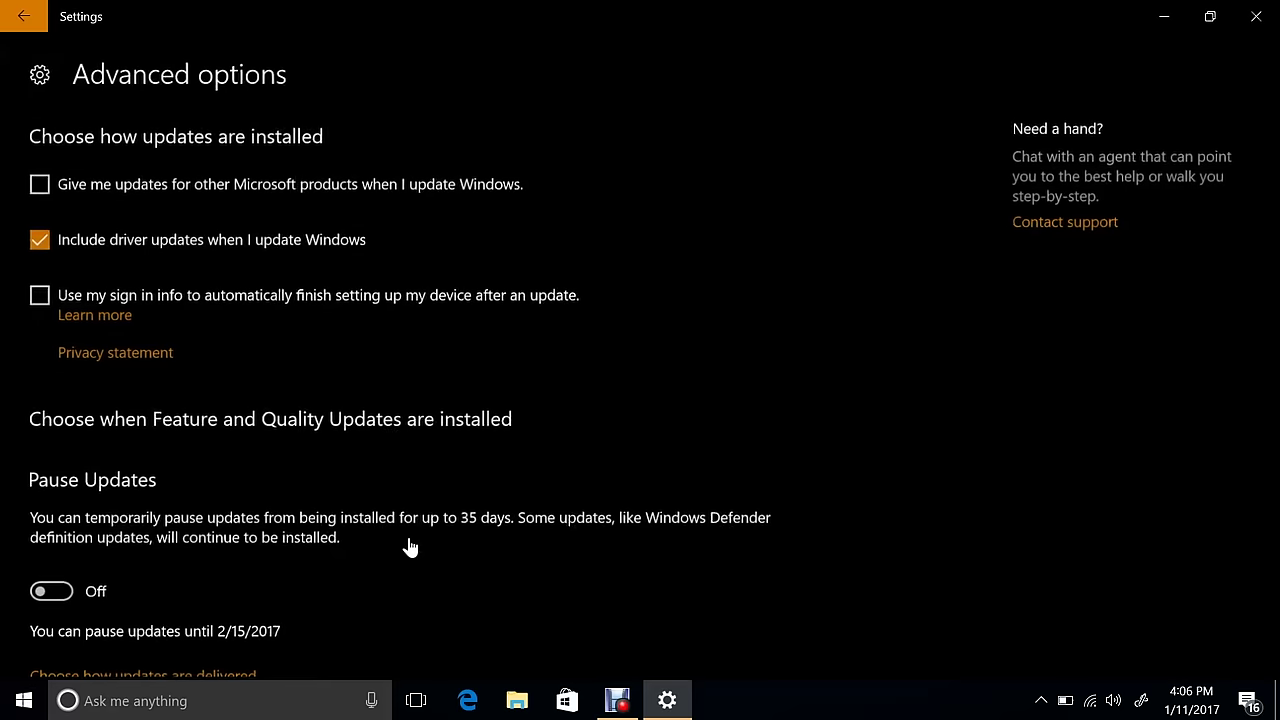
scroll(646, 395, down, 3)
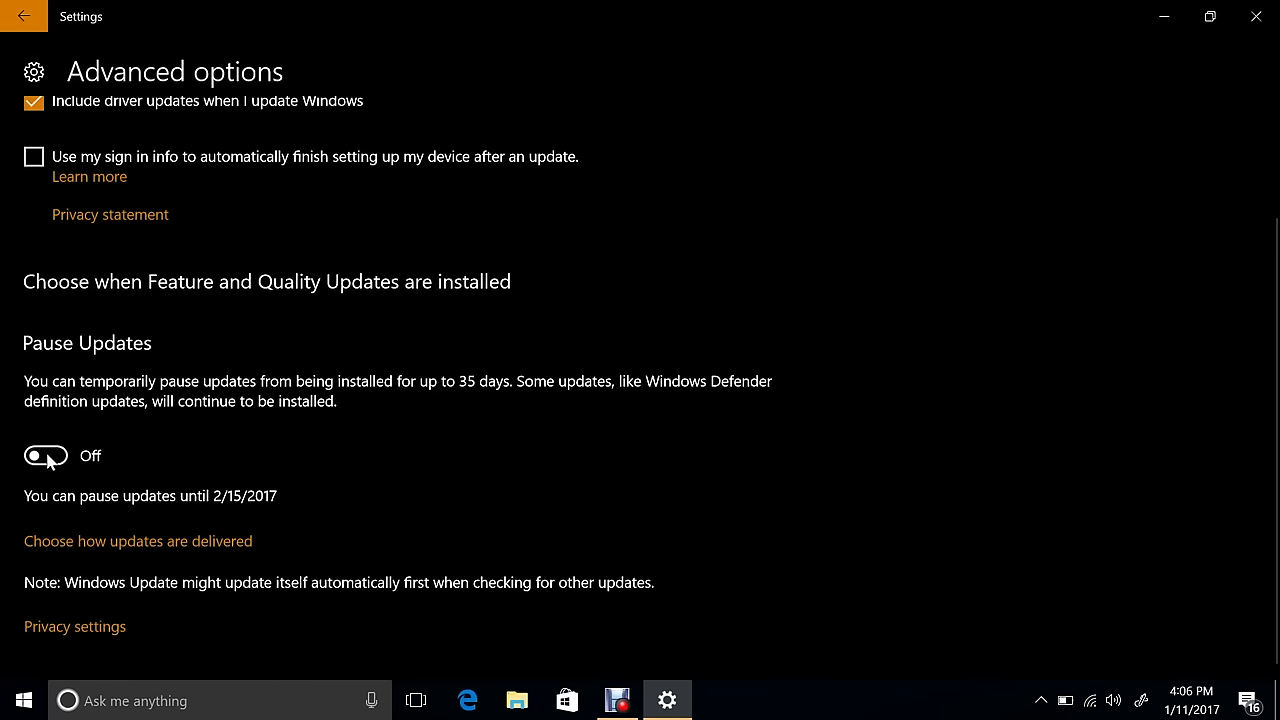
scroll(120, 443, up, 3)
scroll(120, 443, down, 3)
scroll(494, 537, up, 2)
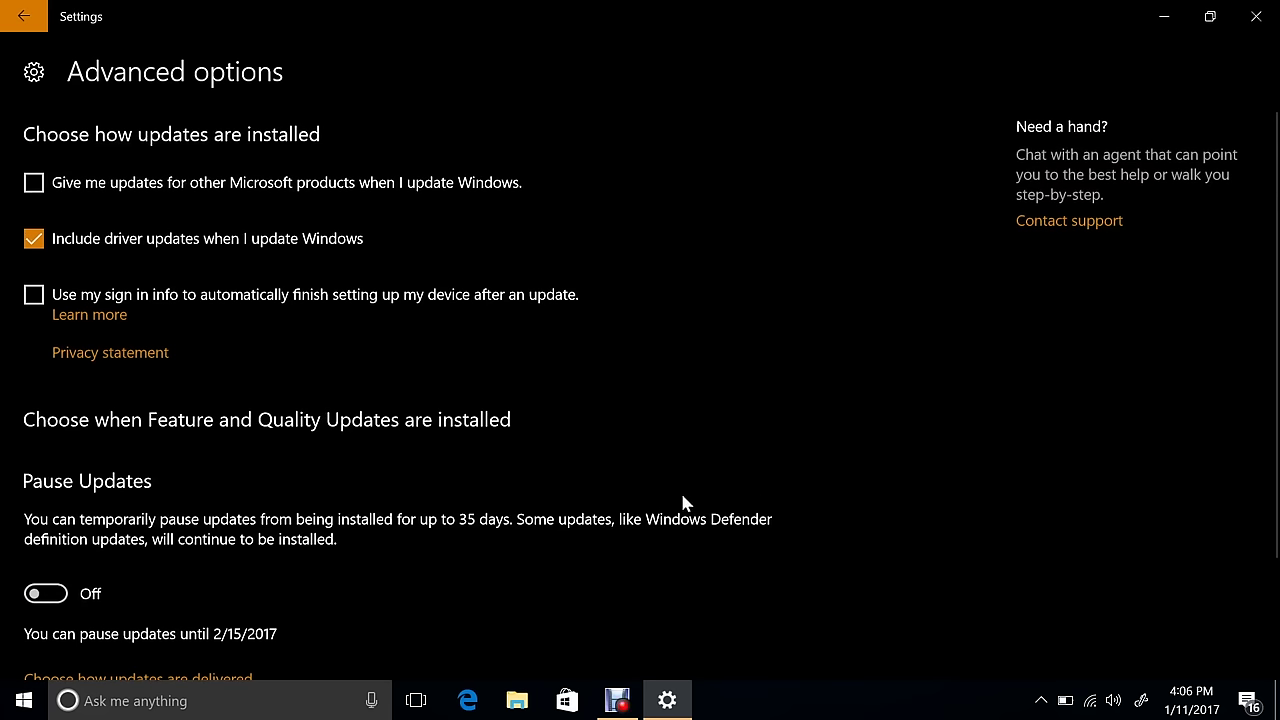
scroll(634, 457, down, 2)
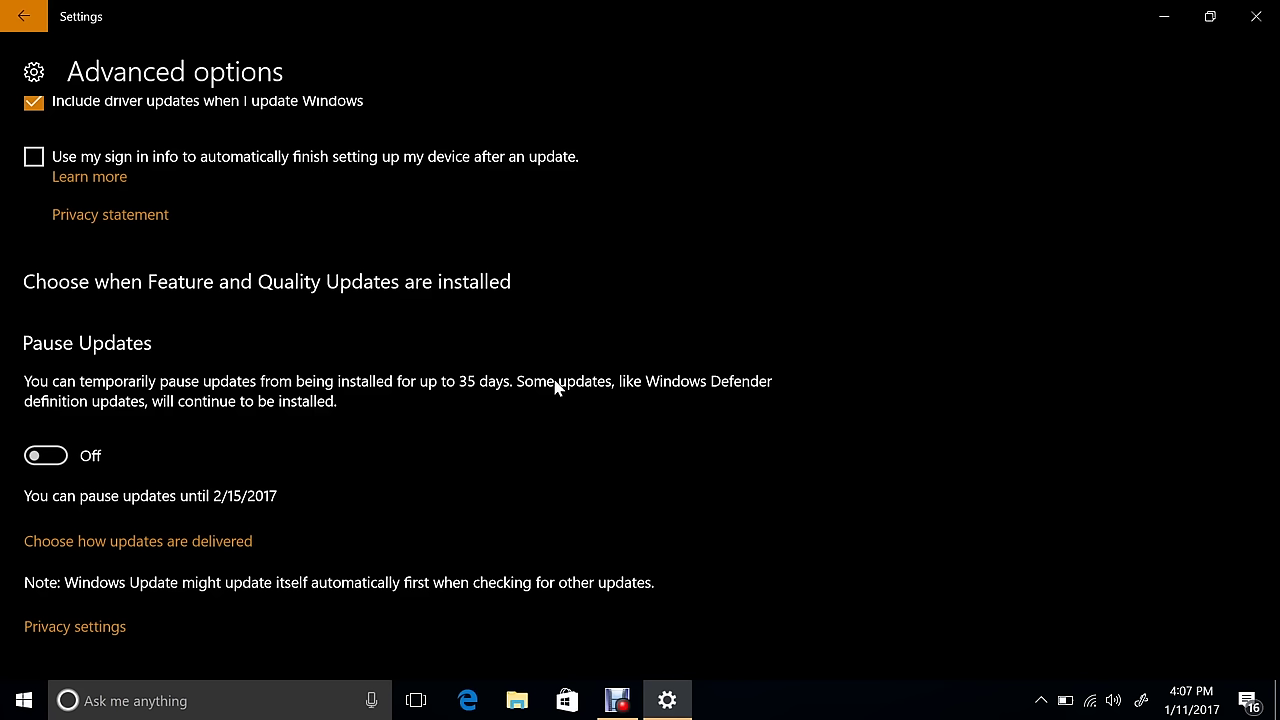
- Go back to the main Windows Update page, now checking for updates
click(24, 16)
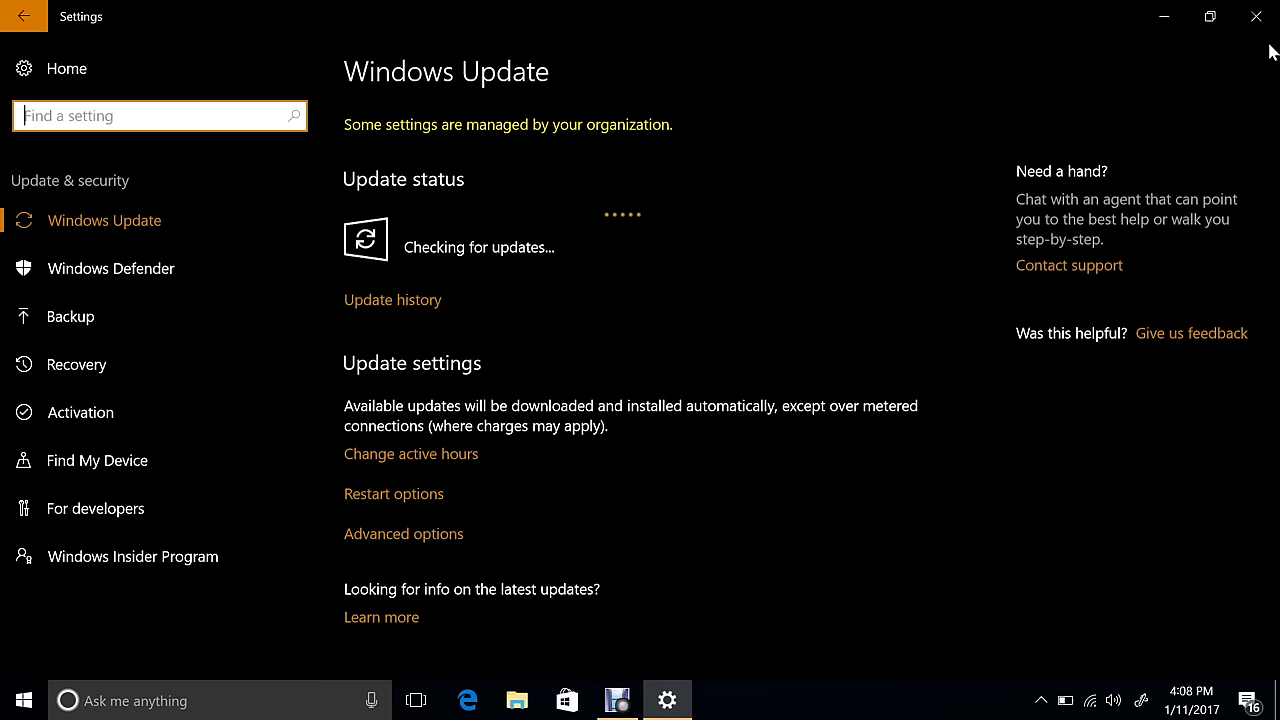
- Close Settings, view Throttled statuses in Task Manager's Details list, then close Task Manager
click(1256, 16)
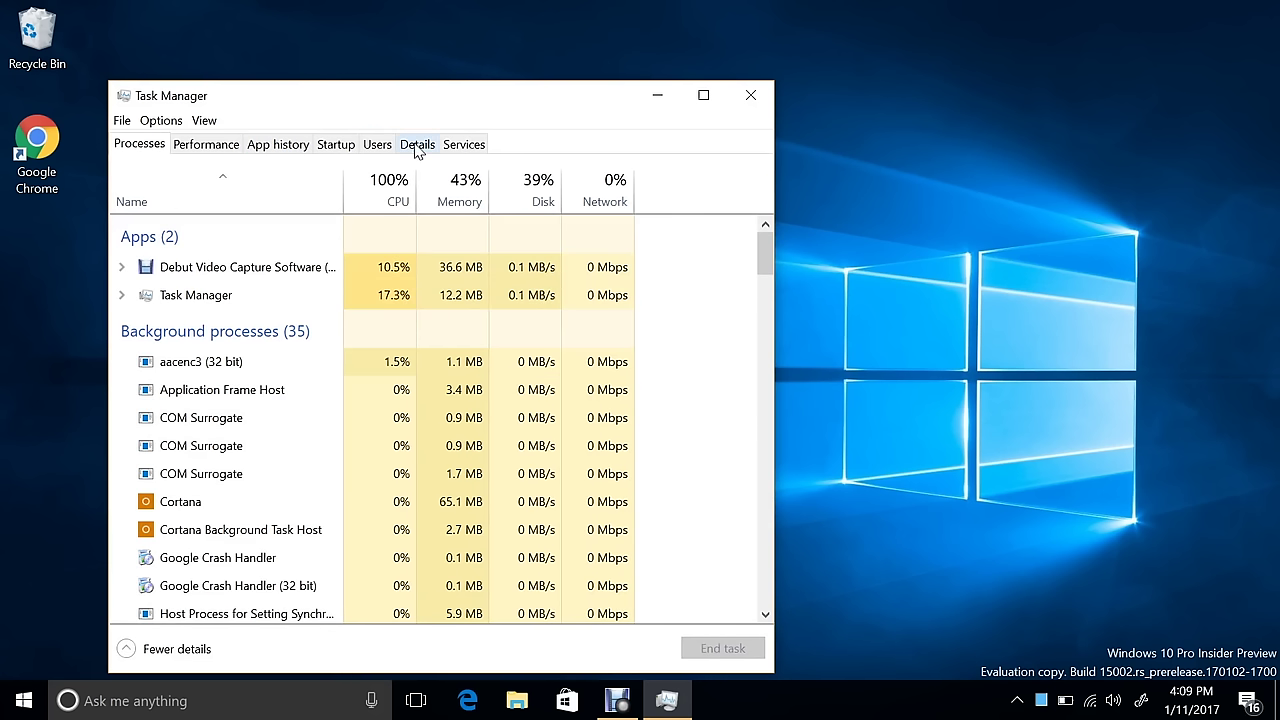
click(417, 147)
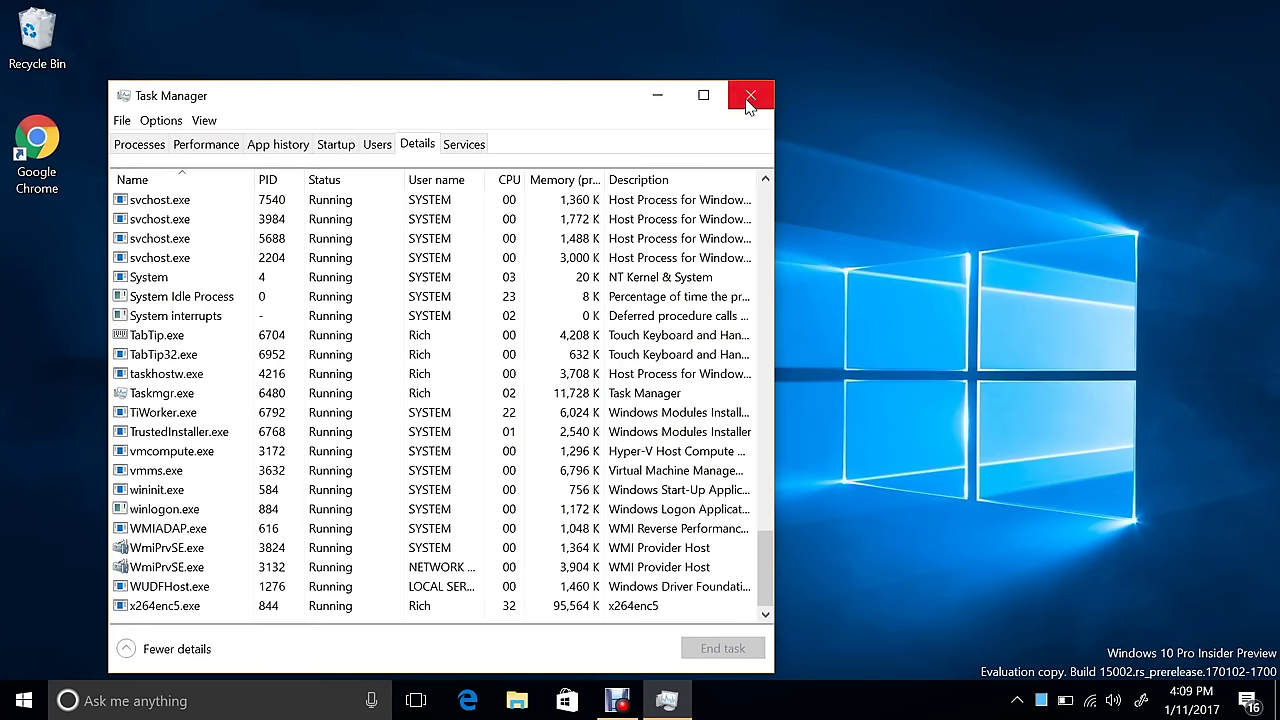
click(752, 94)
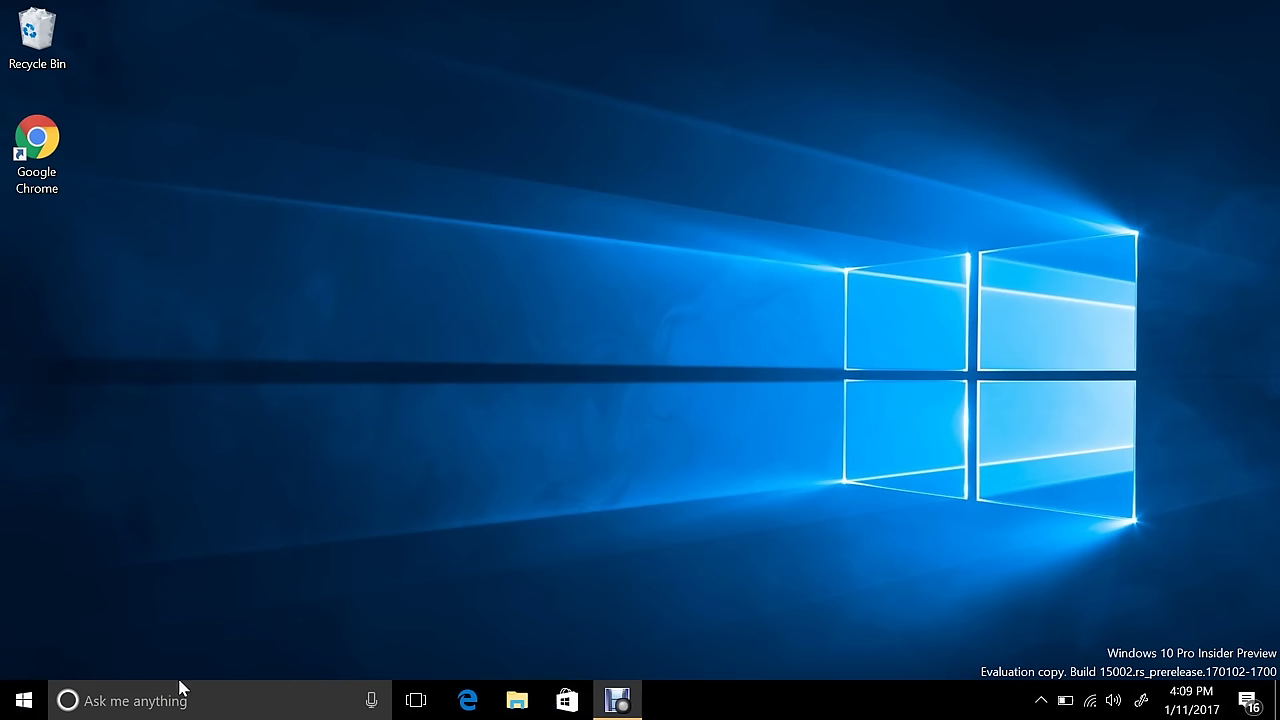
key(super)
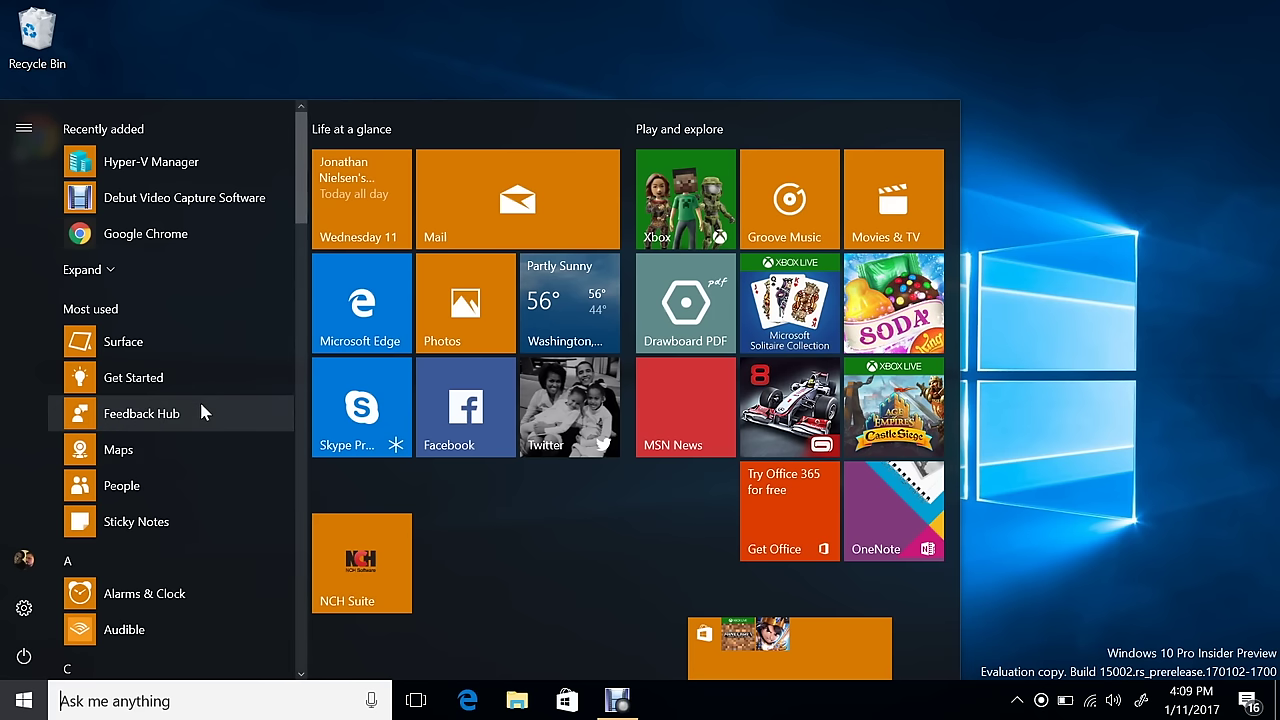
scroll(221, 438, down, 5)
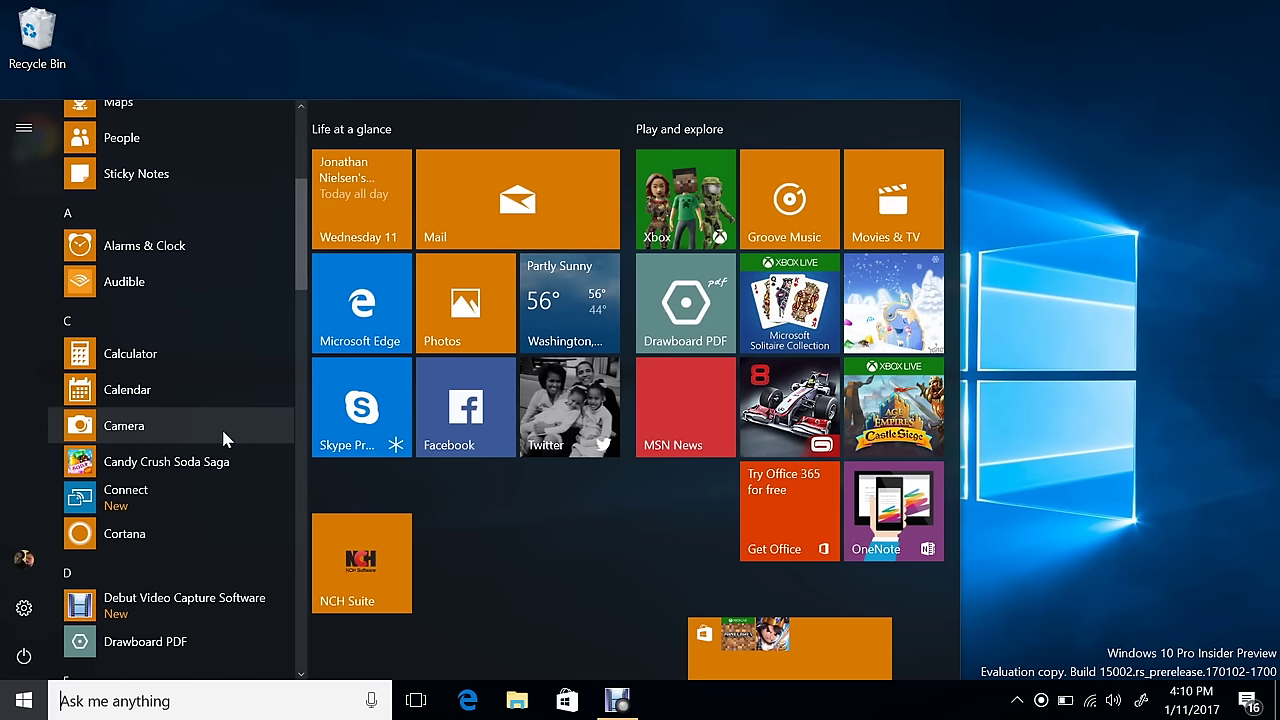
scroll(221, 438, up, 6)
scroll(221, 438, down, 5)
scroll(224, 440, down, 10)
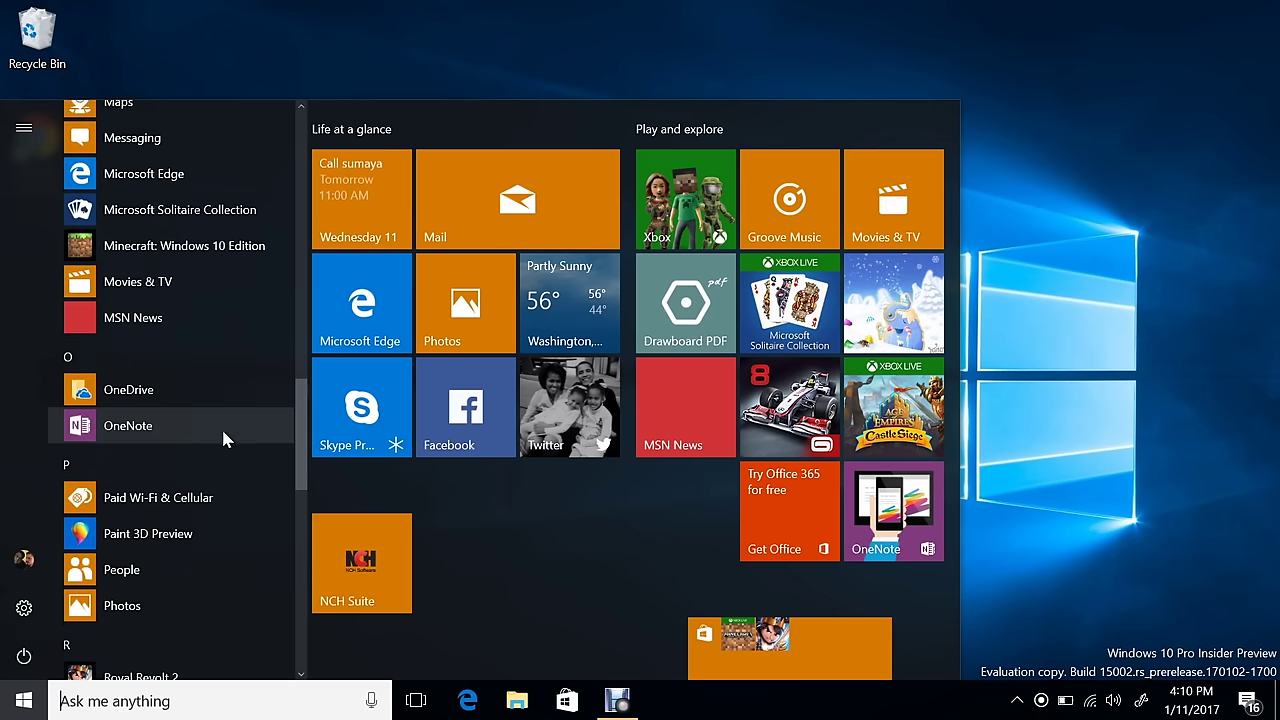
scroll(222, 436, down, 1)
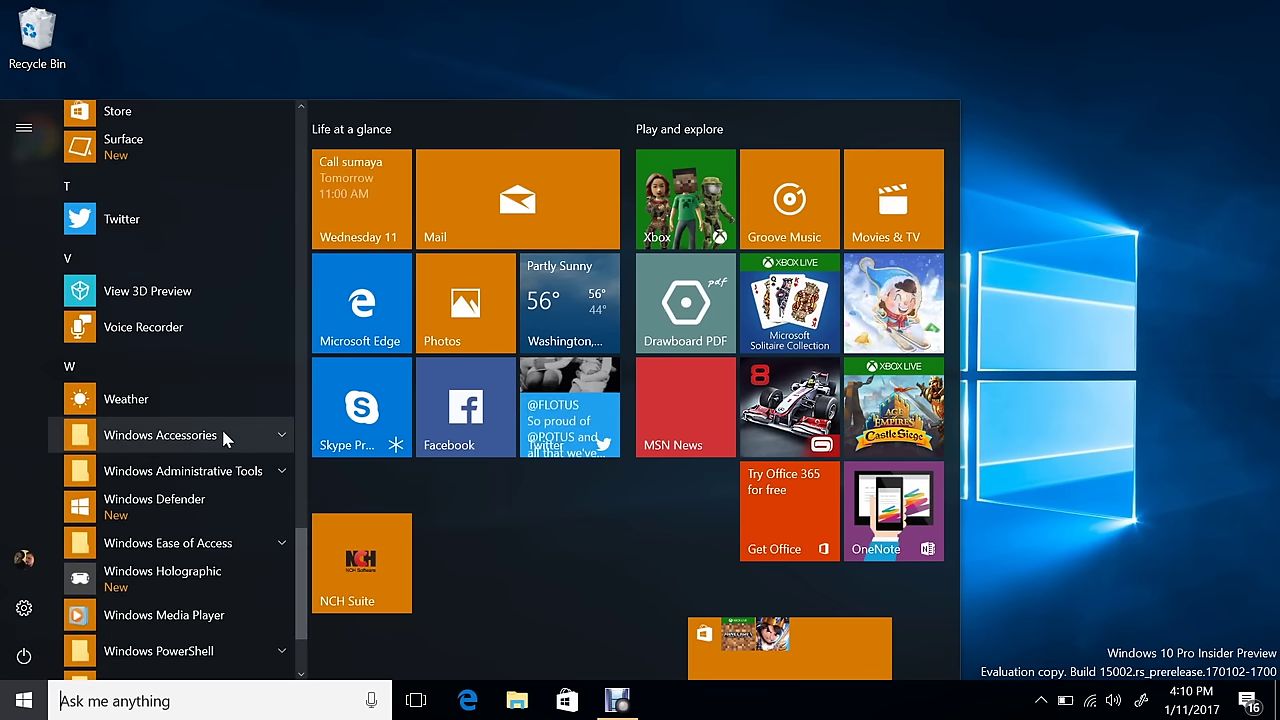
scroll(222, 436, down, 1)
scroll(222, 436, up, 1)
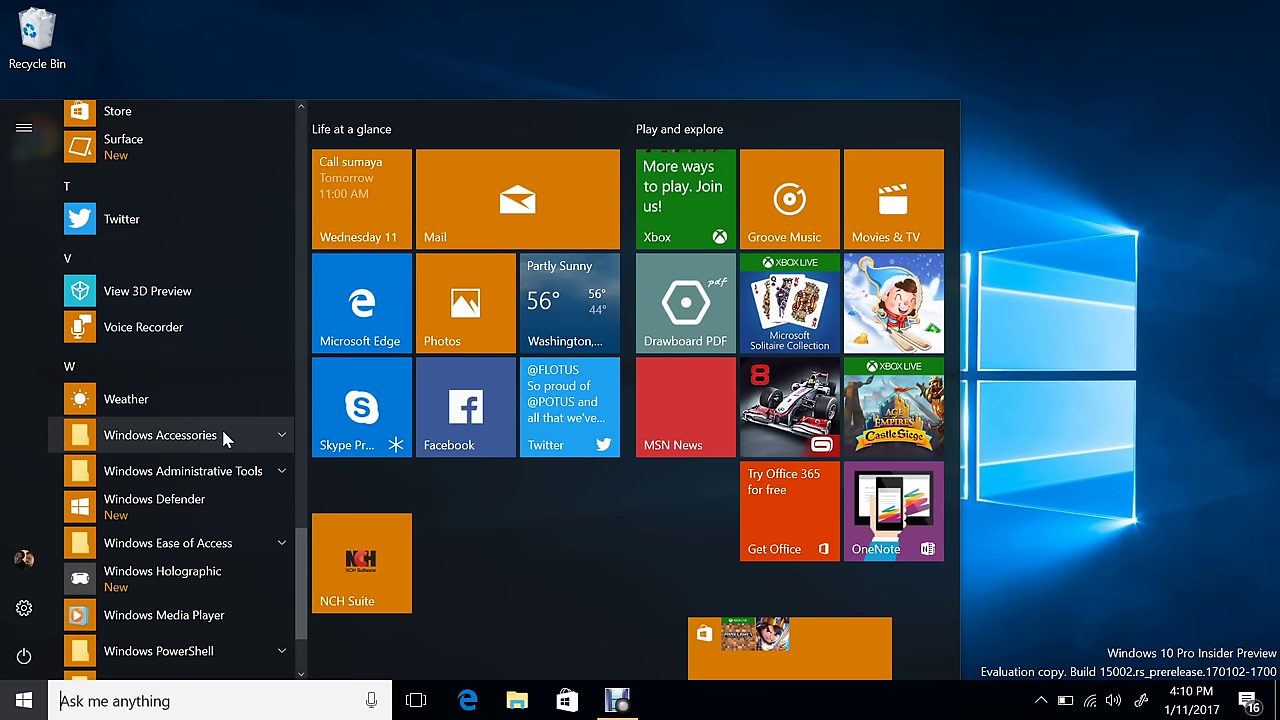
click(221, 434)
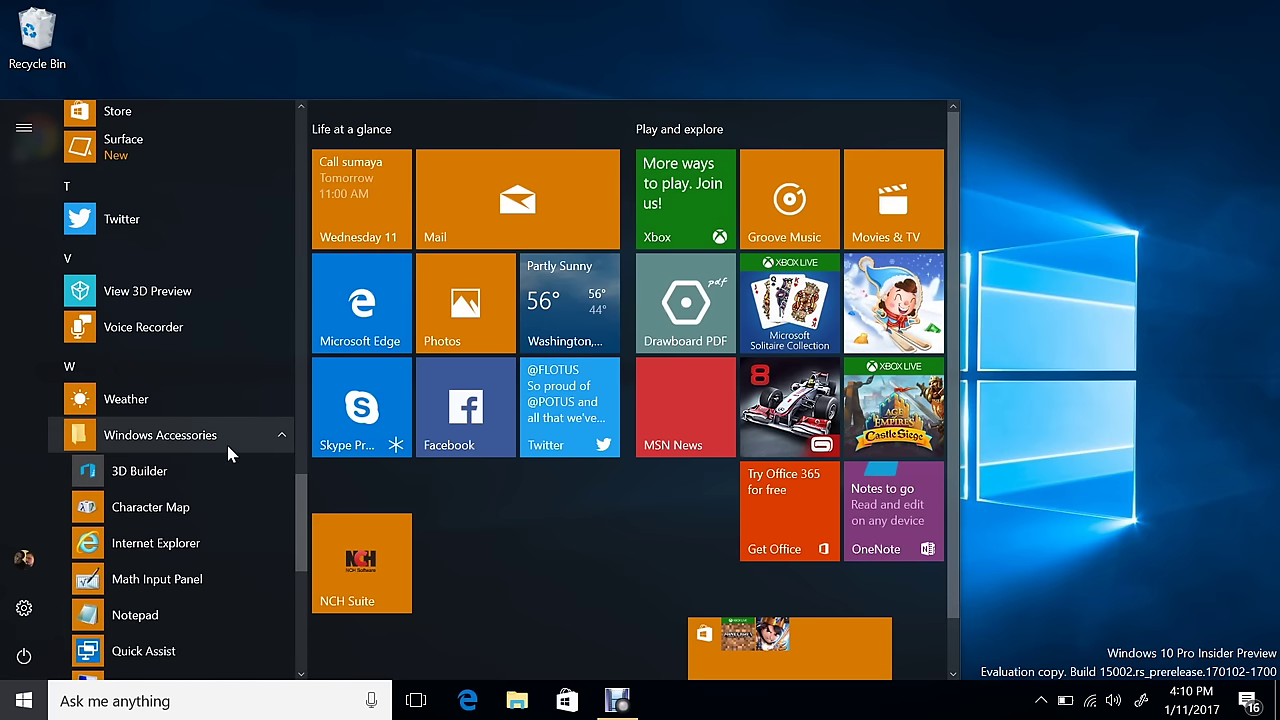
click(222, 436)
scroll(150, 405, up, 1)
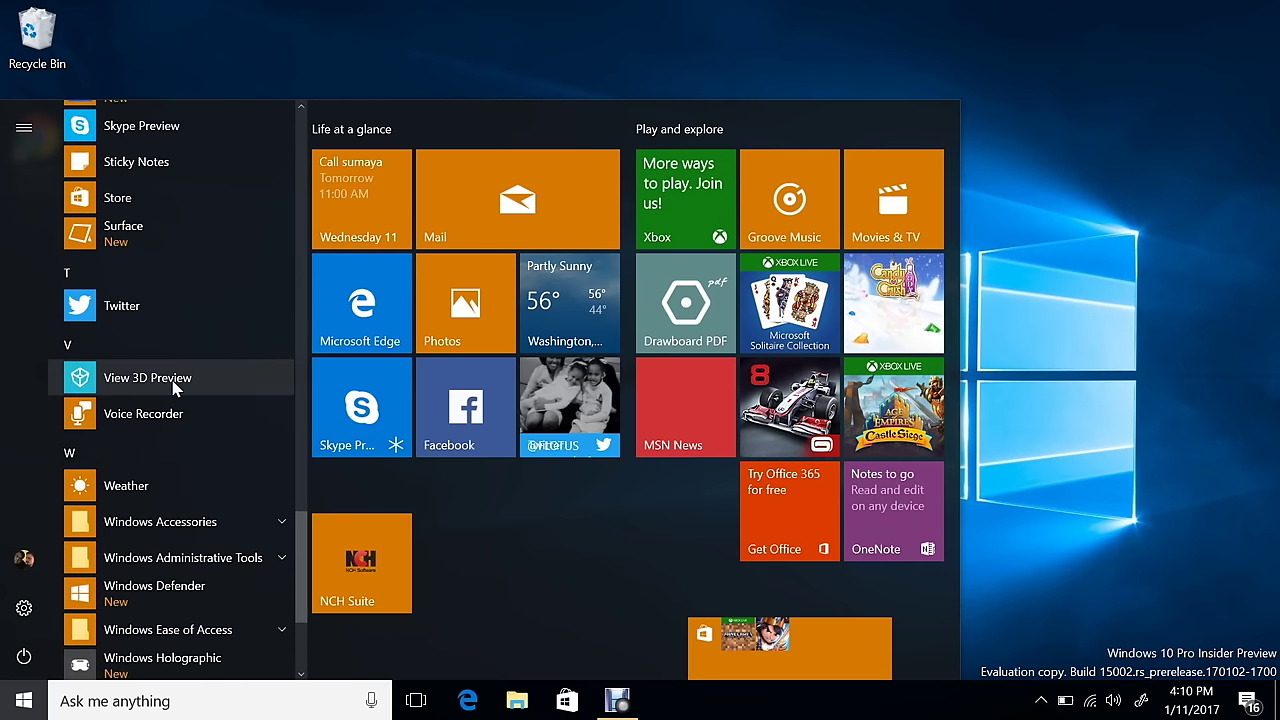
scroll(180, 390, up, 3)
scroll(180, 400, up, 3)
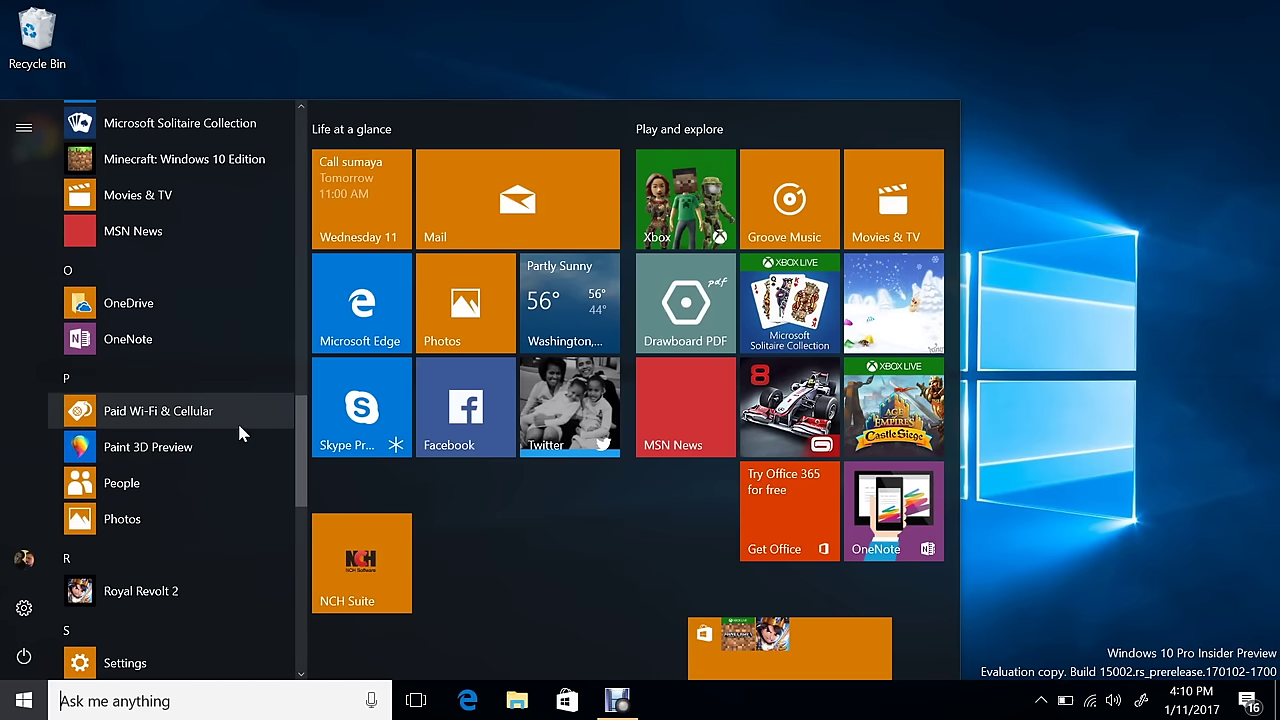
scroll(240, 445, down, 8)
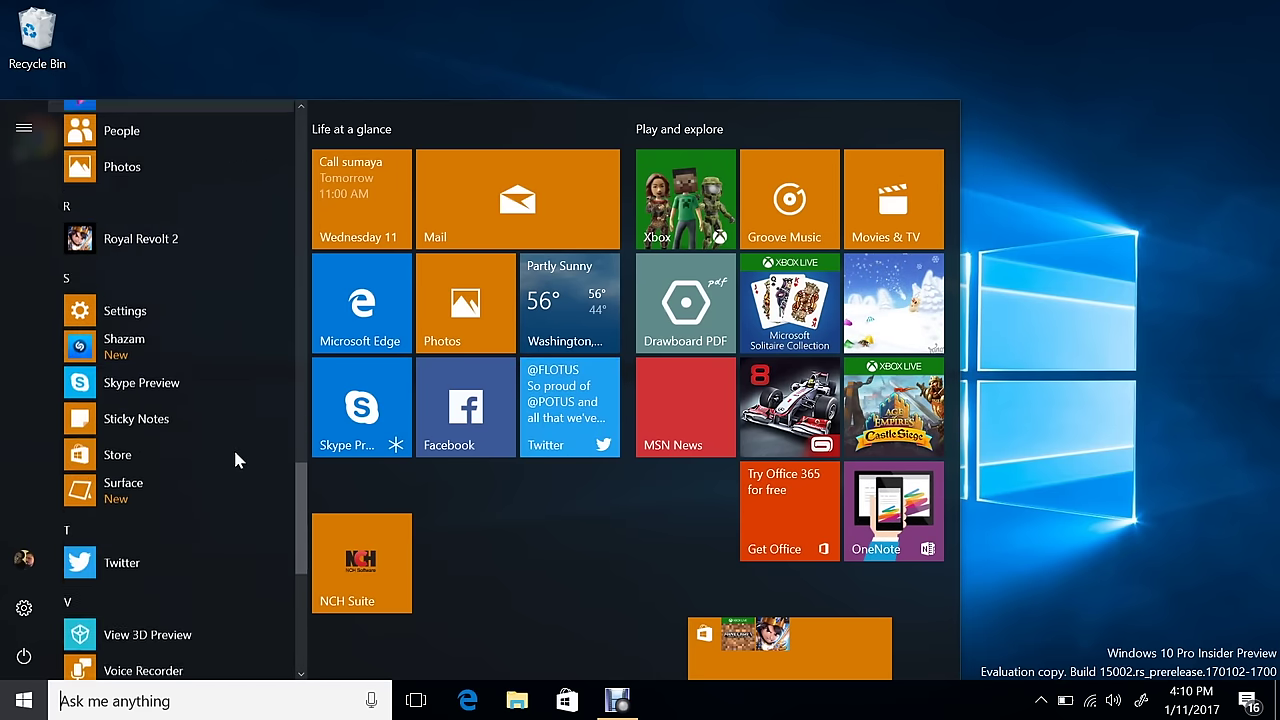
click(243, 285)
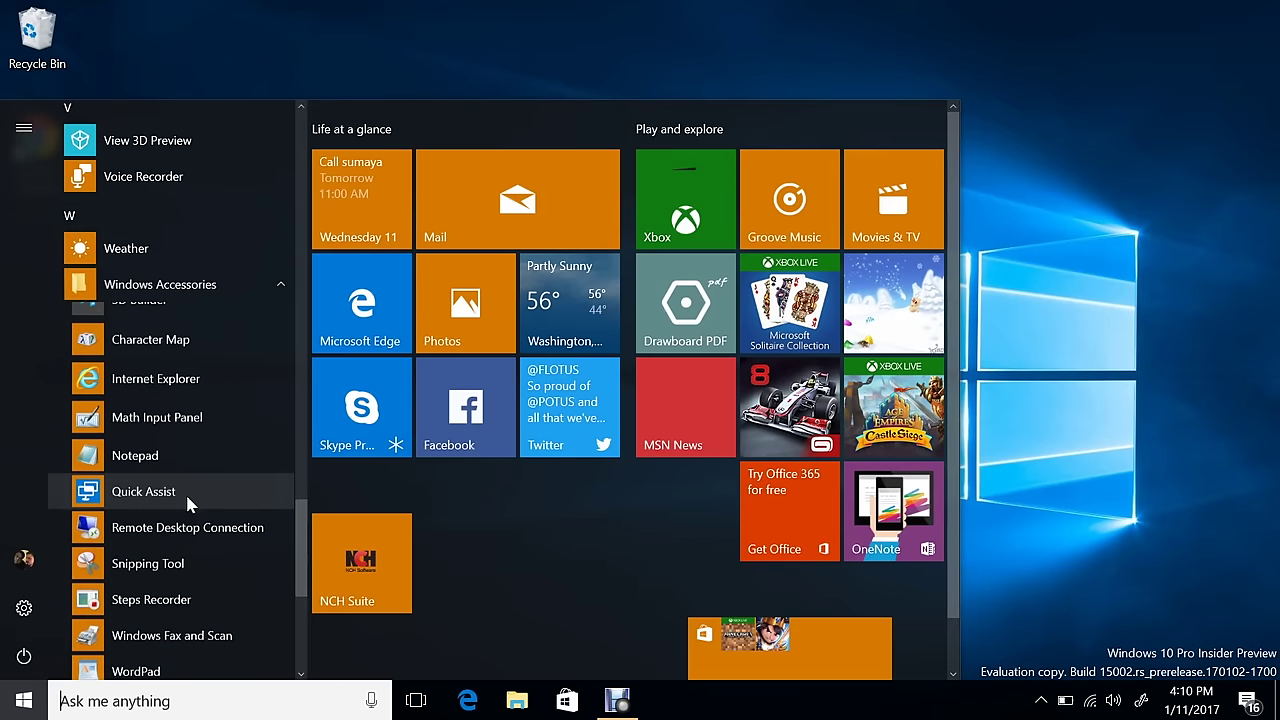
scroll(200, 465, down, 3)
scroll(214, 543, up, 3)
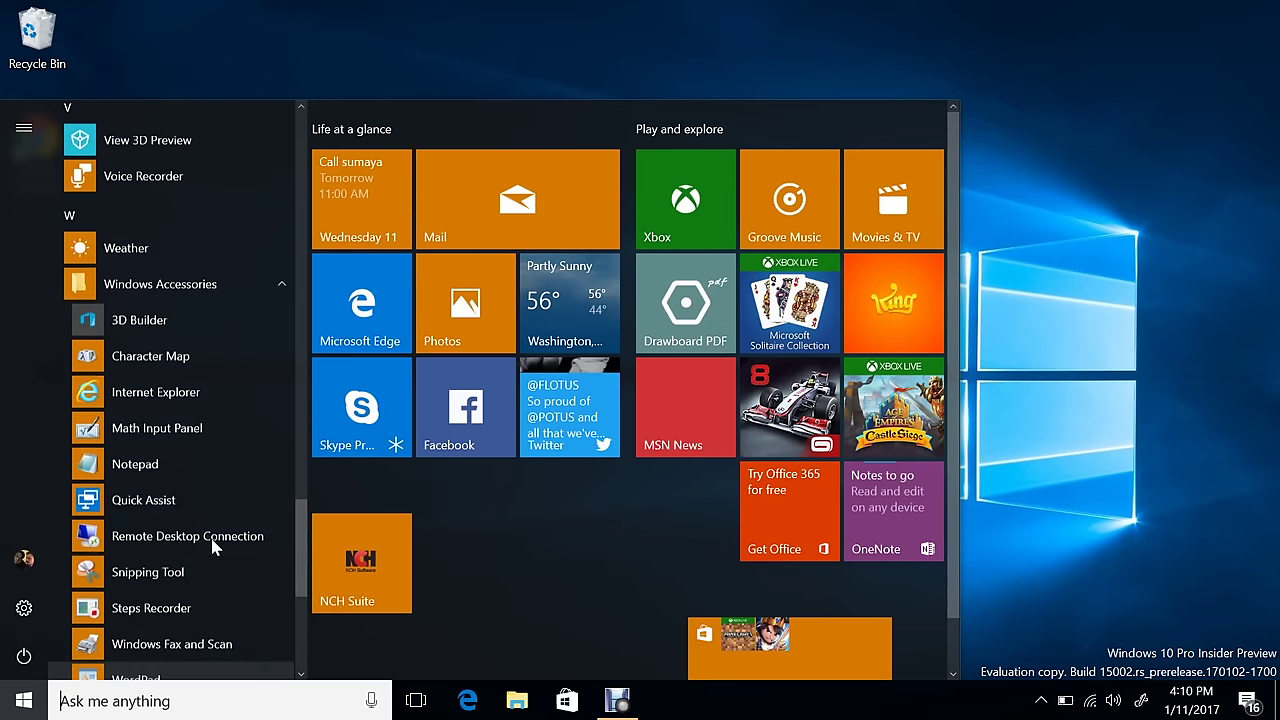
scroll(212, 543, up, 10)
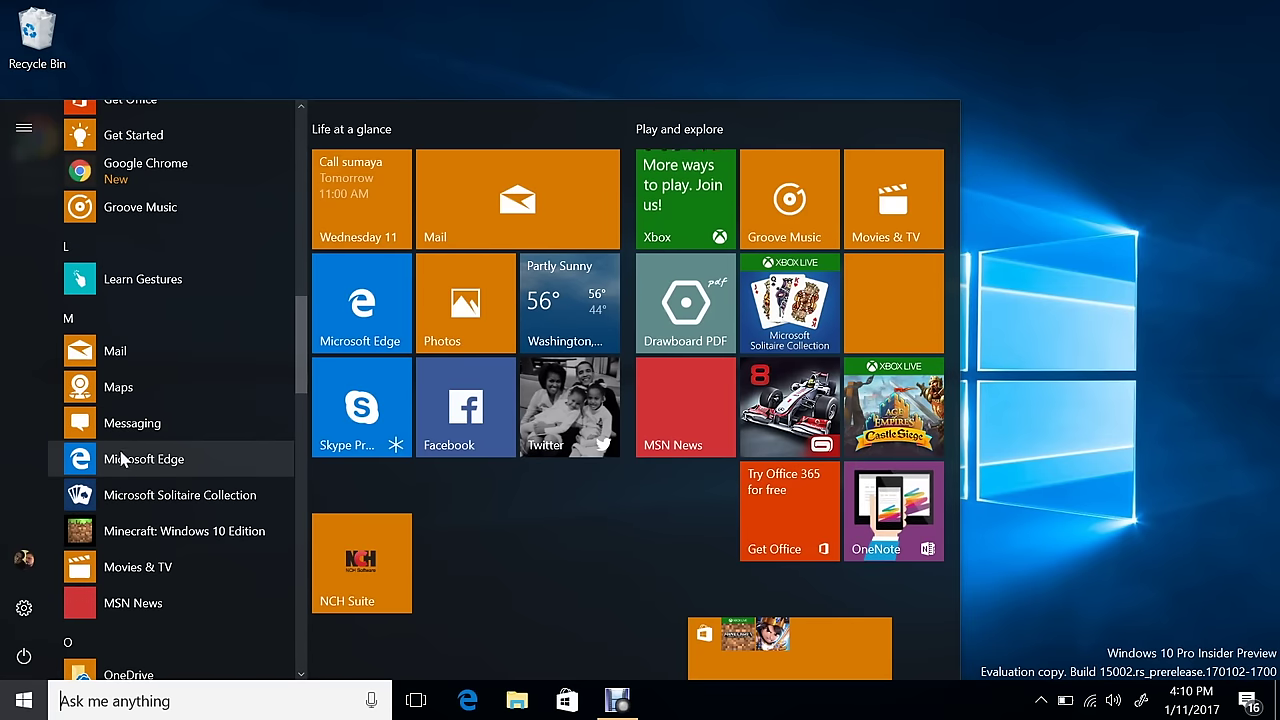
scroll(180, 522, up, 5)
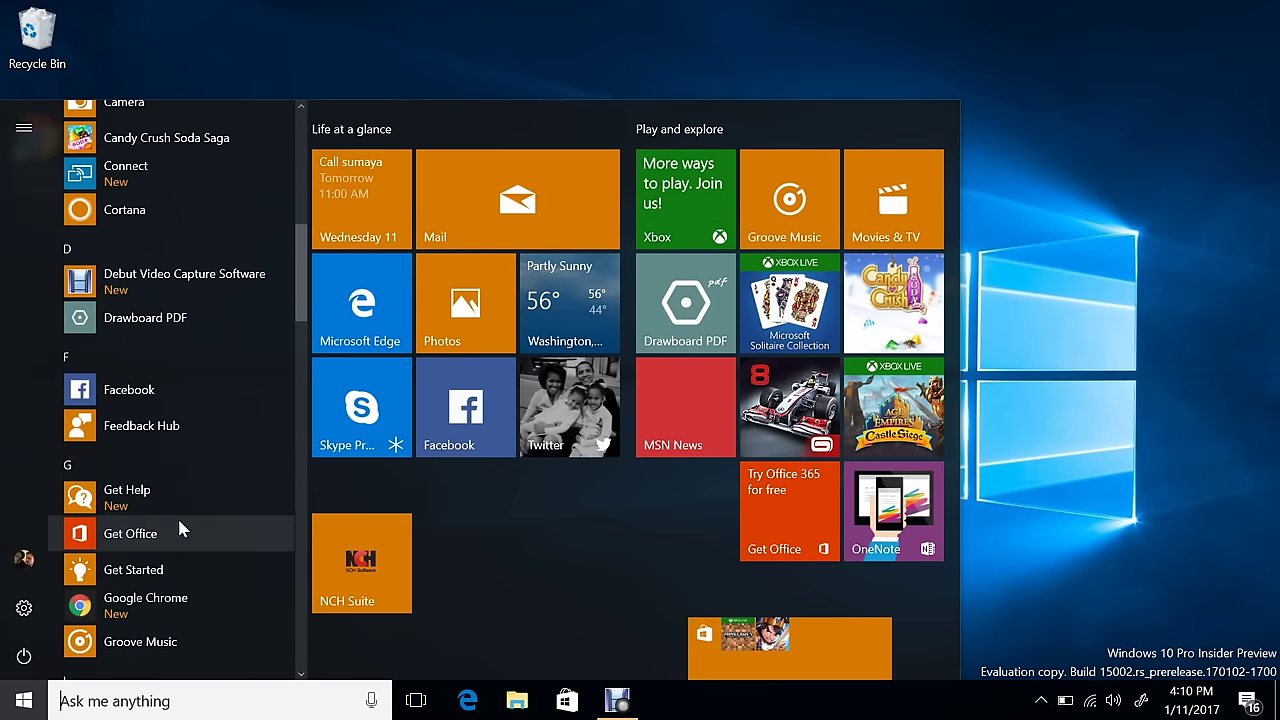
scroll(178, 536, down, 2)
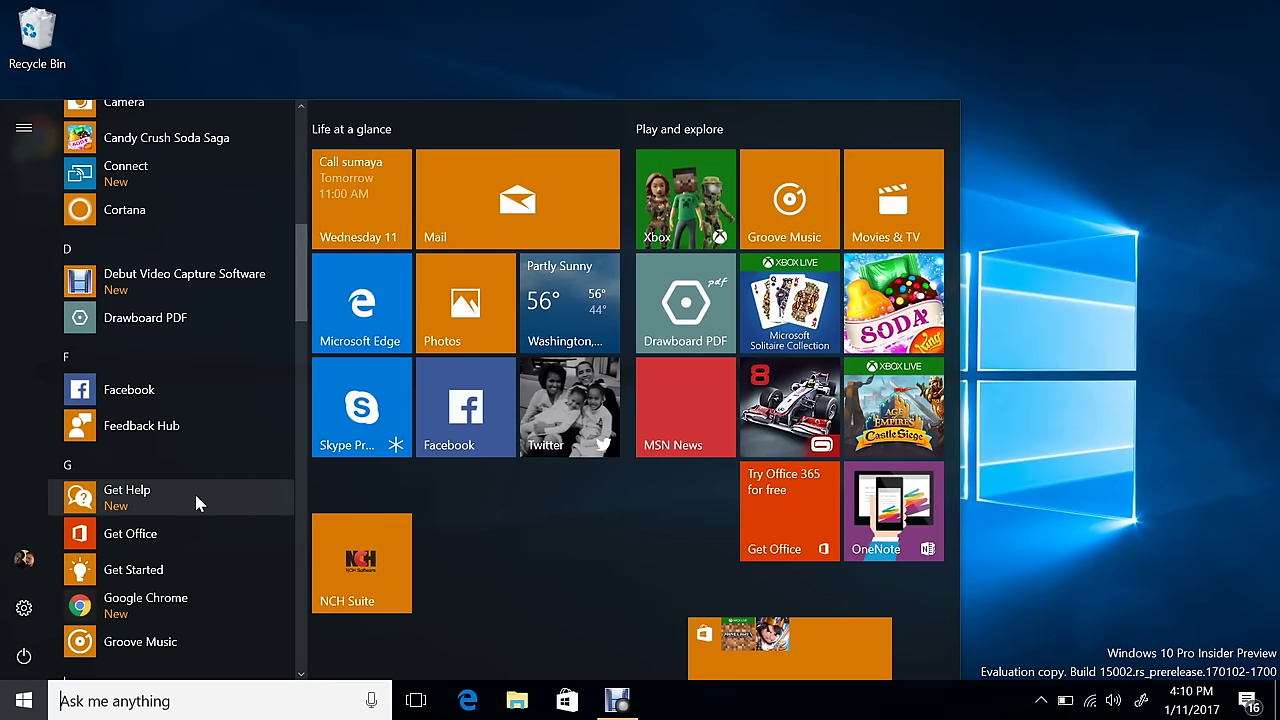
scroll(194, 491, up, 6)
click(282, 90)
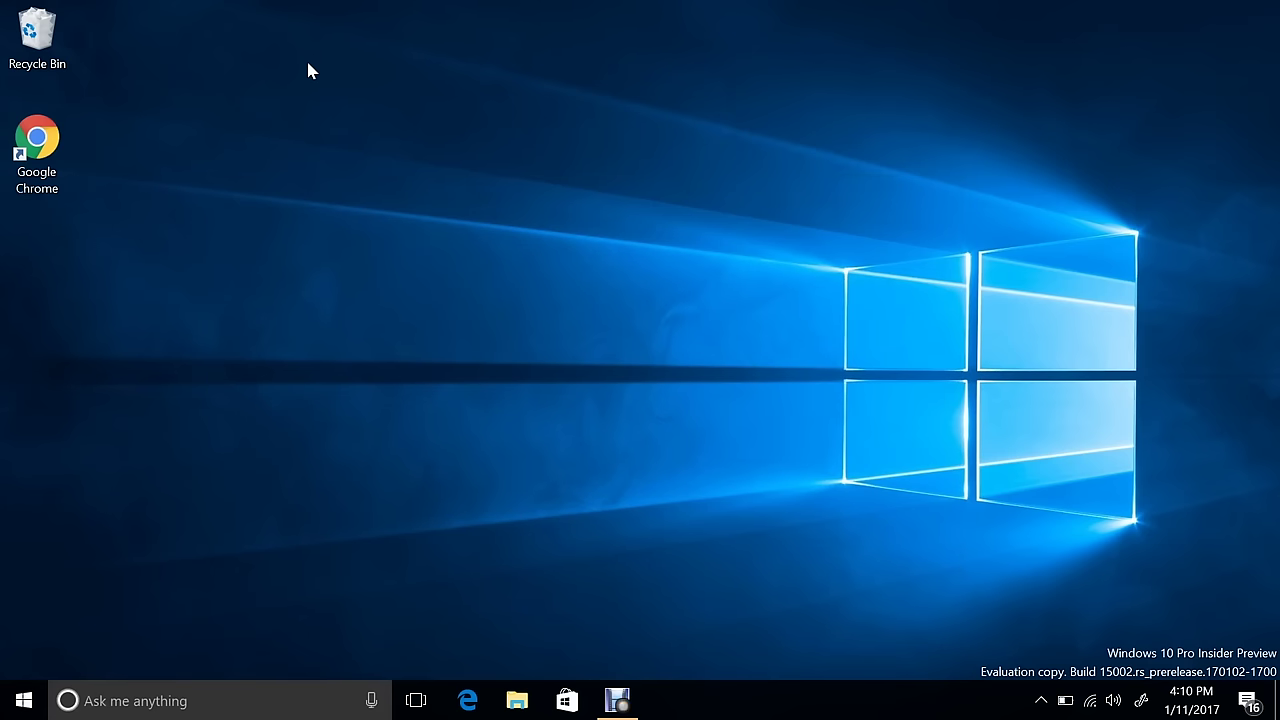